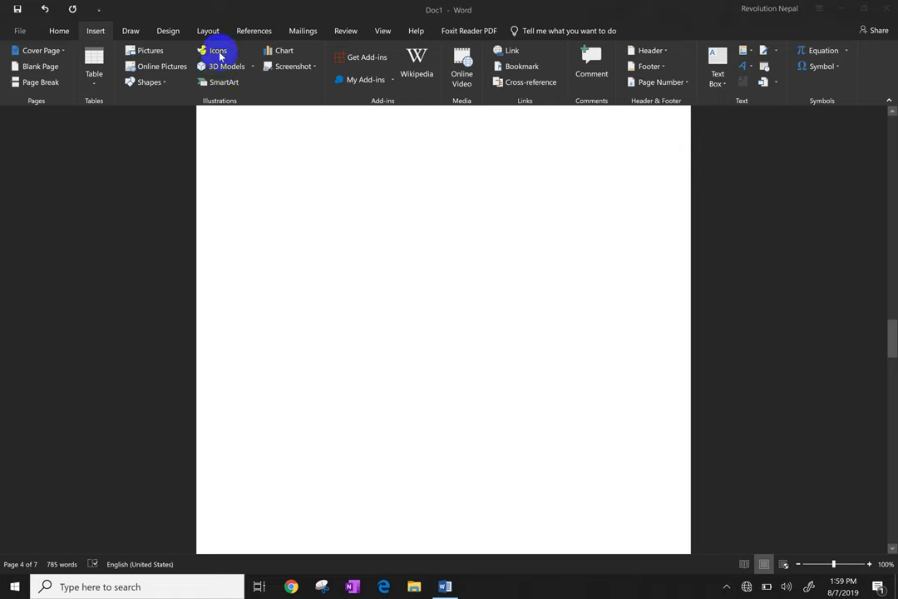
# Insert a Basic Cycle SmartArt graphic from the Cycle category
pyautogui.click(220, 85)
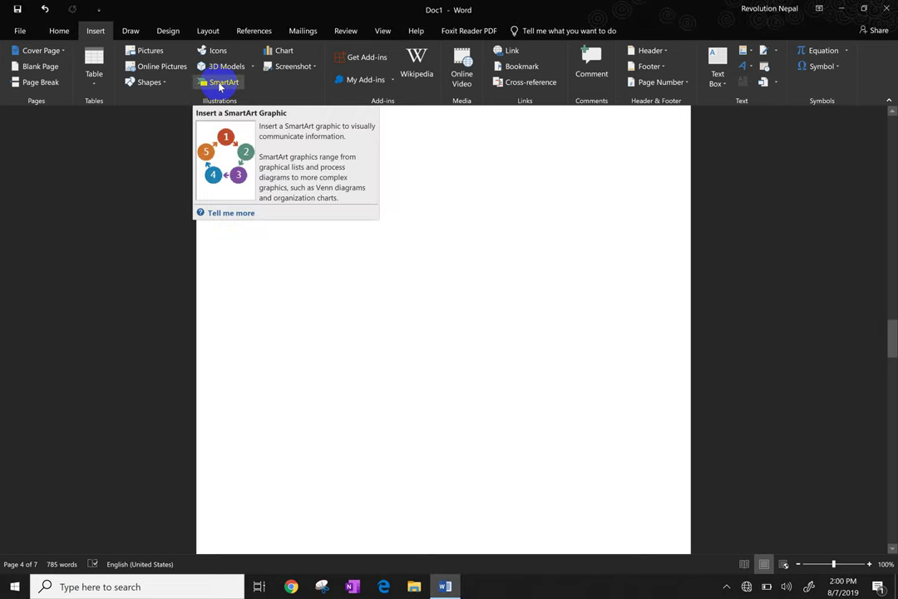
pyautogui.click(220, 86)
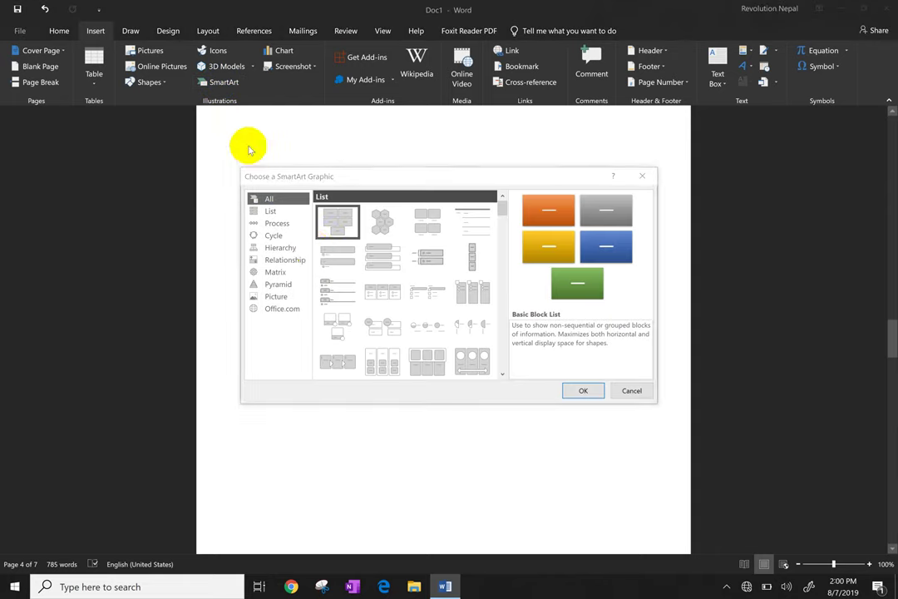
pyautogui.click(270, 236)
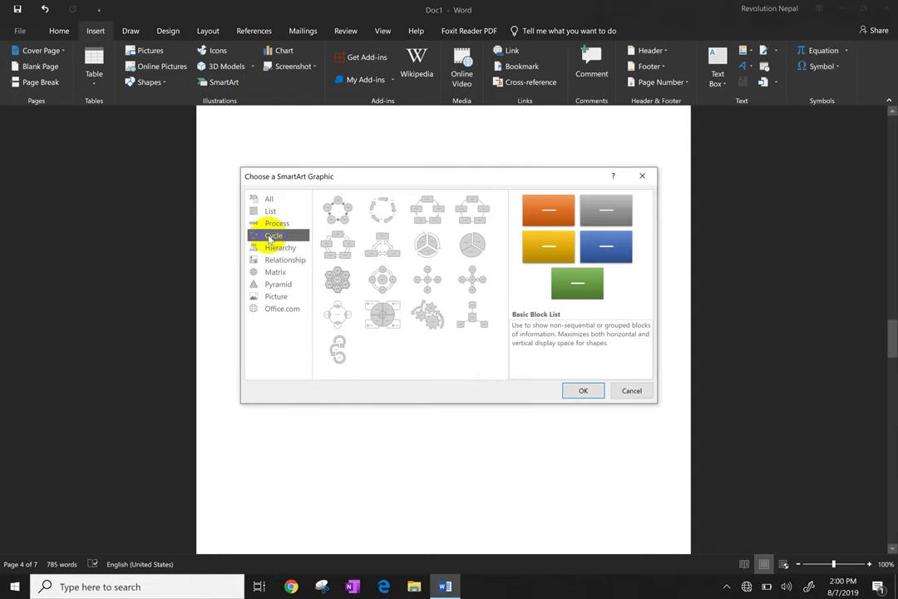
pyautogui.click(344, 209)
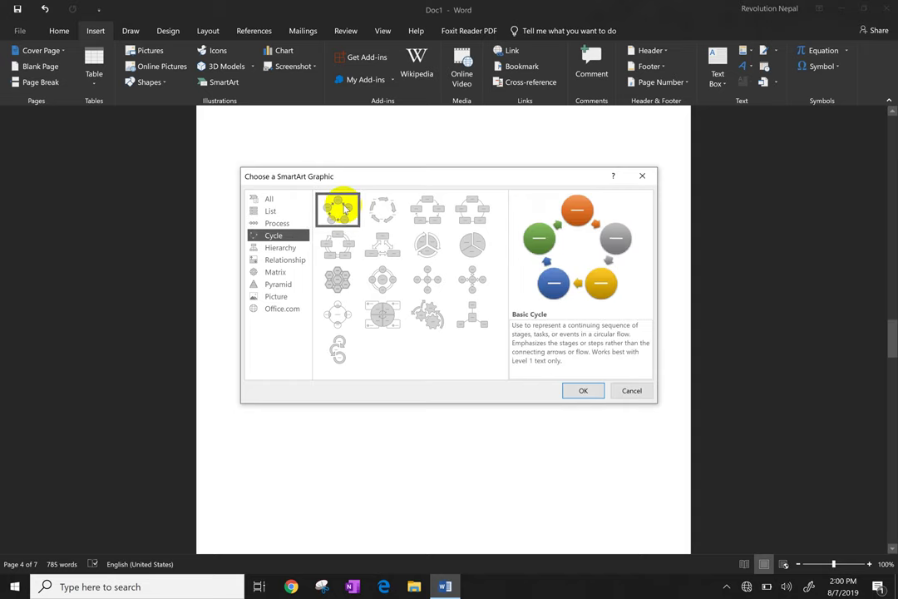
pyautogui.click(571, 388)
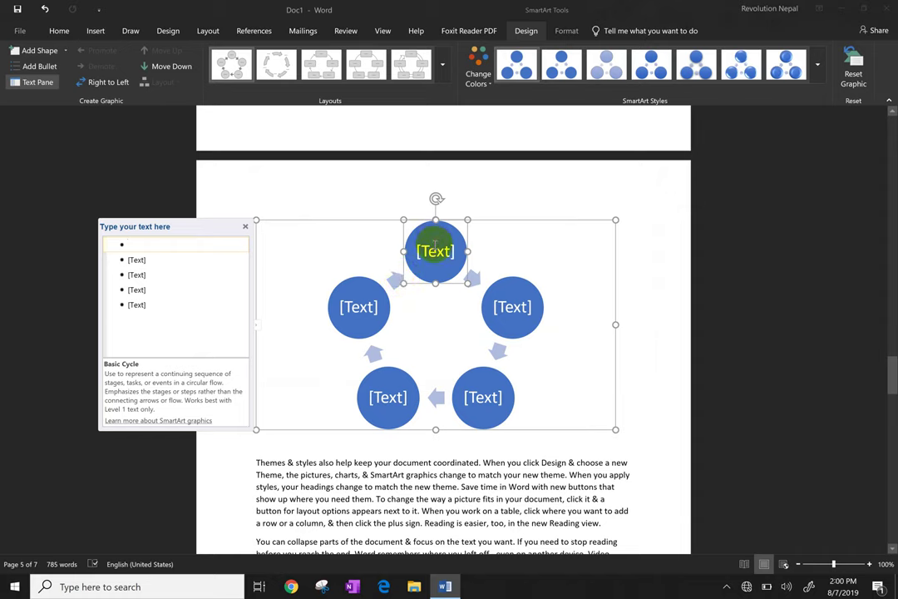
# Apply the Colorful multicolour scheme to the cycle diagram
pyautogui.click(819, 78)
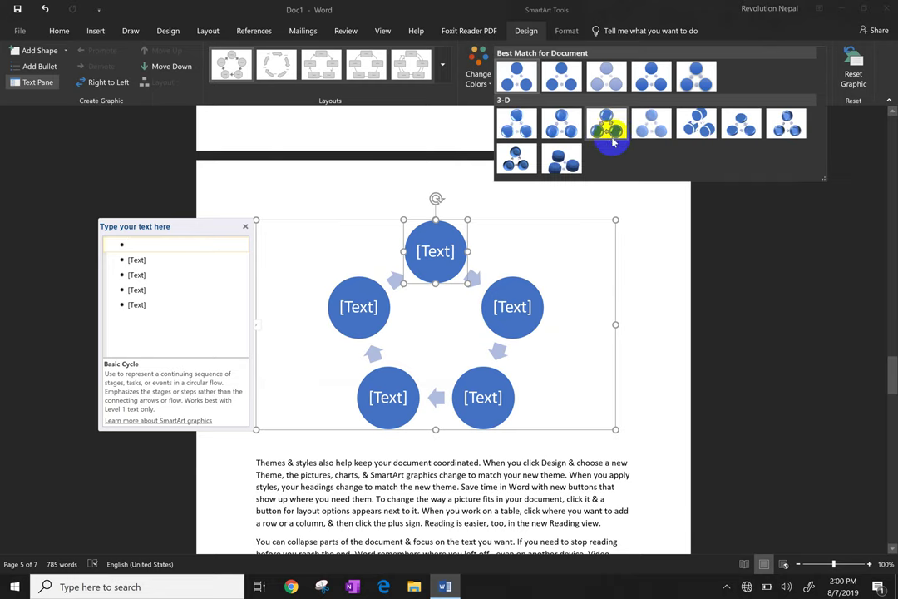
pyautogui.press('Escape')
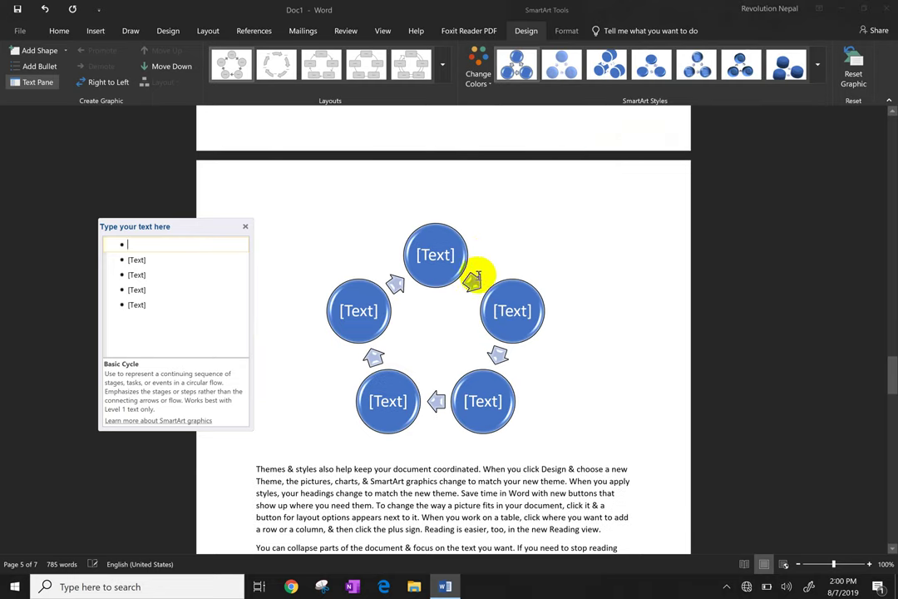
pyautogui.click(482, 74)
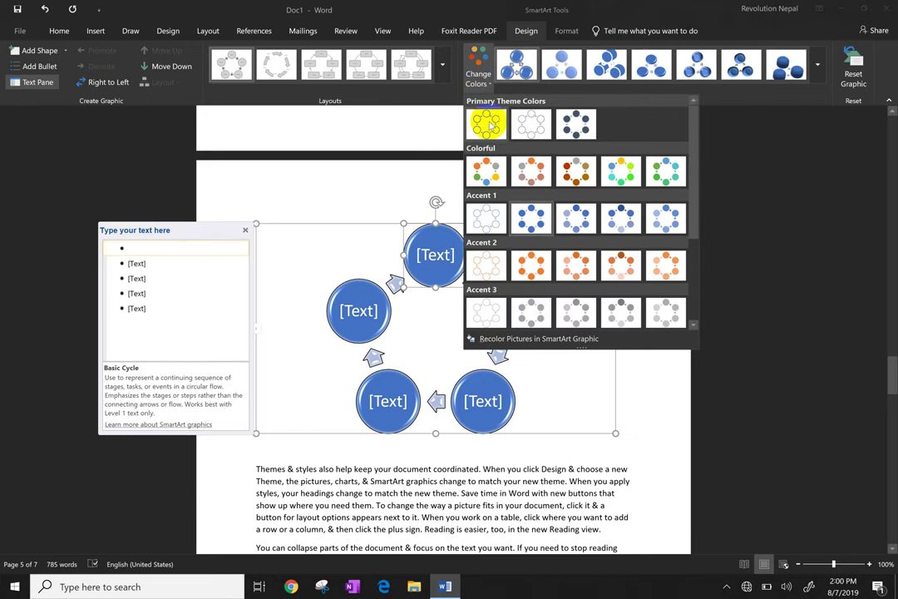
pyautogui.click(488, 171)
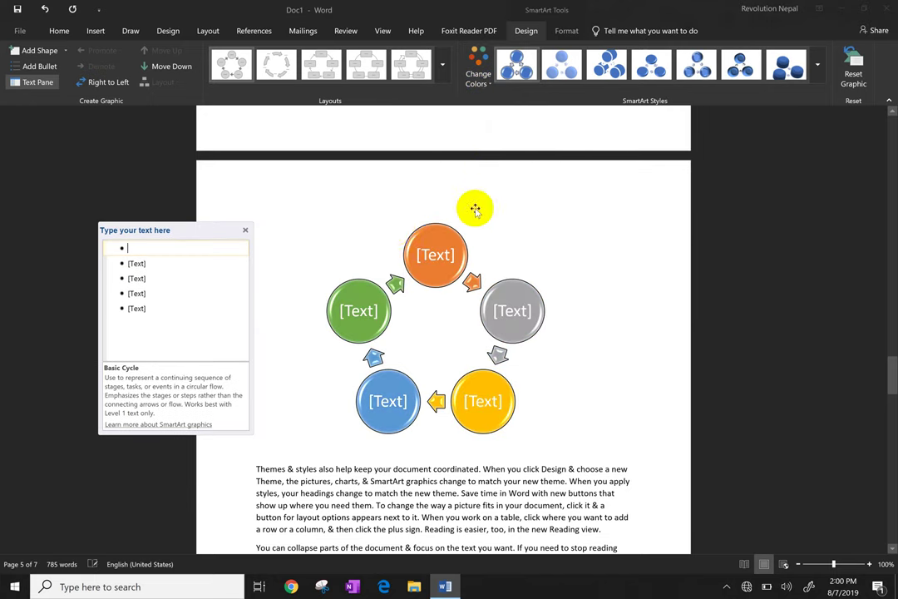
# Switch to the Radial Cycle layout, reset the graphic and reapply a Colorful scheme
pyautogui.click(443, 64)
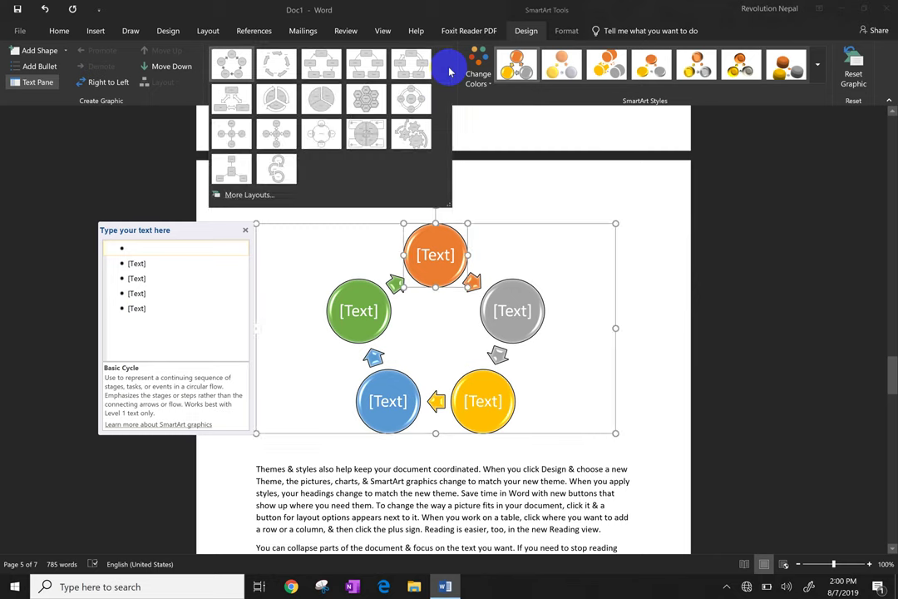
pyautogui.click(410, 100)
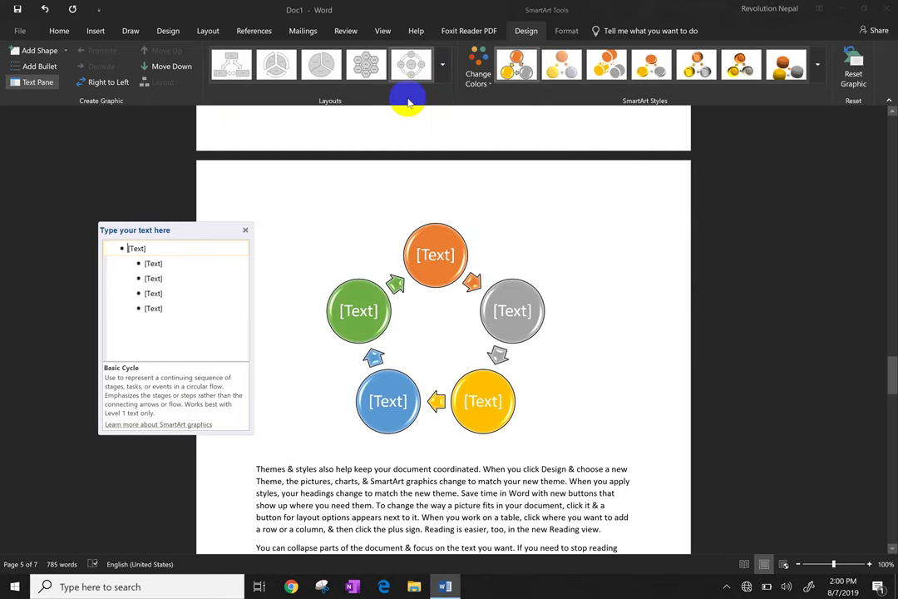
pyautogui.click(847, 80)
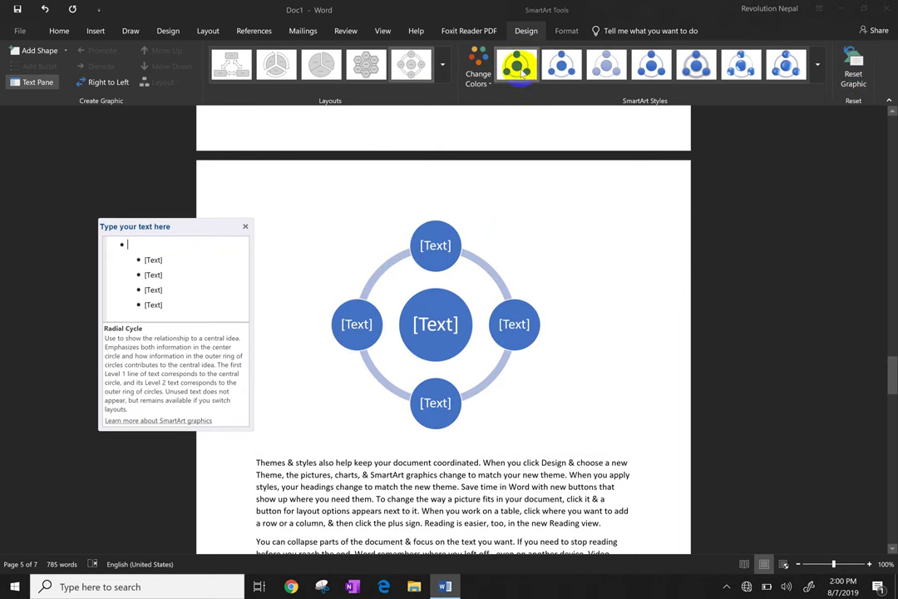
pyautogui.click(471, 81)
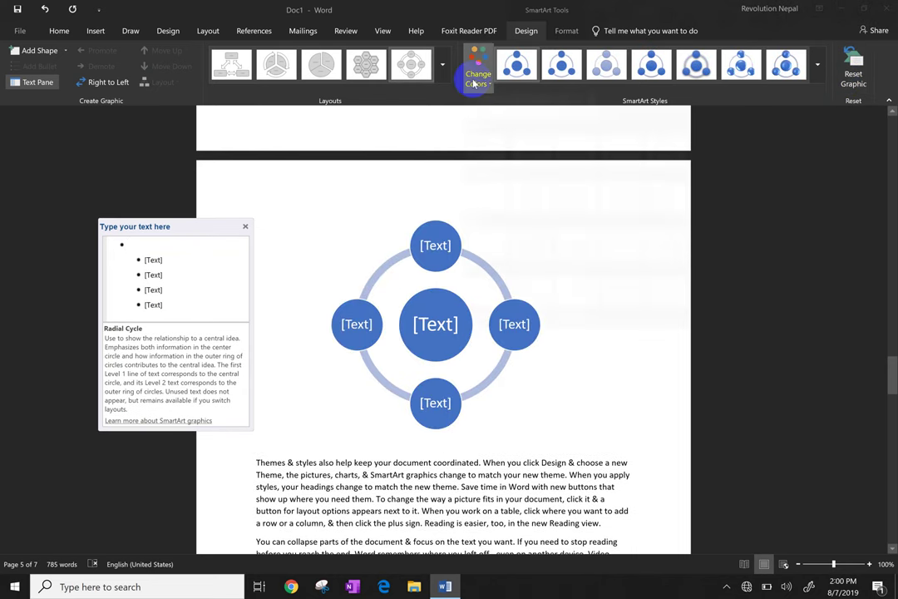
pyautogui.click(536, 173)
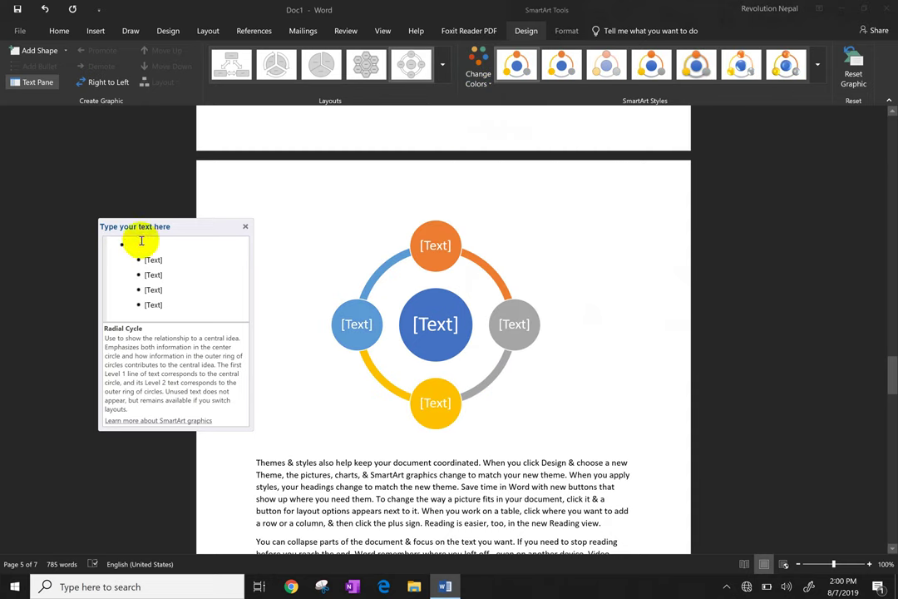
# Label the centre circle 'Number' and the first outer circle '1'
pyautogui.write('Number')
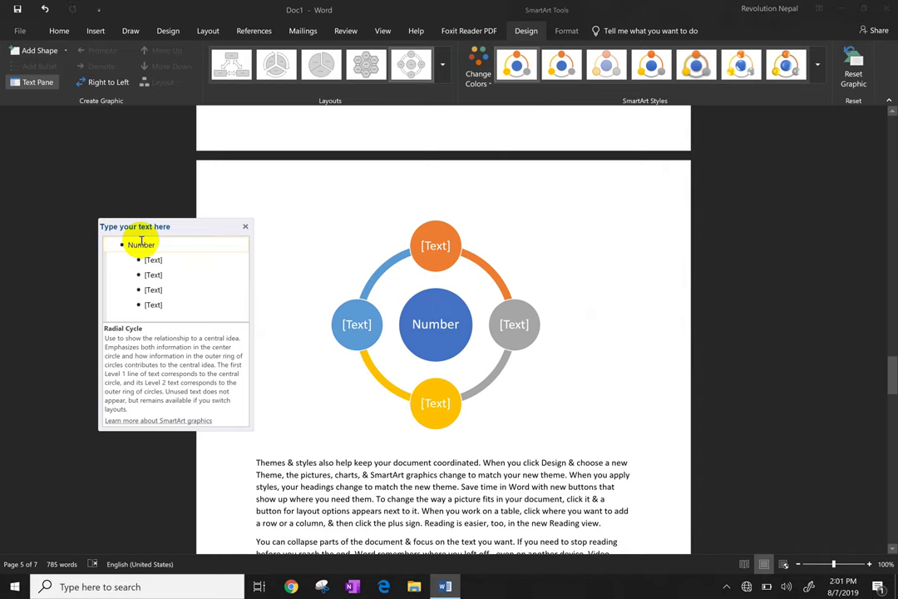
pyautogui.click(157, 259)
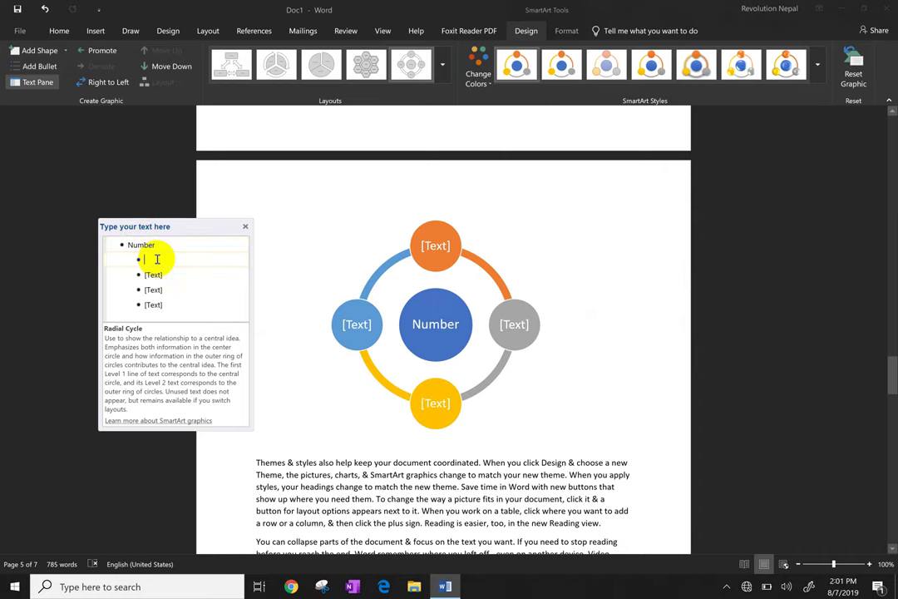
pyautogui.write('1')
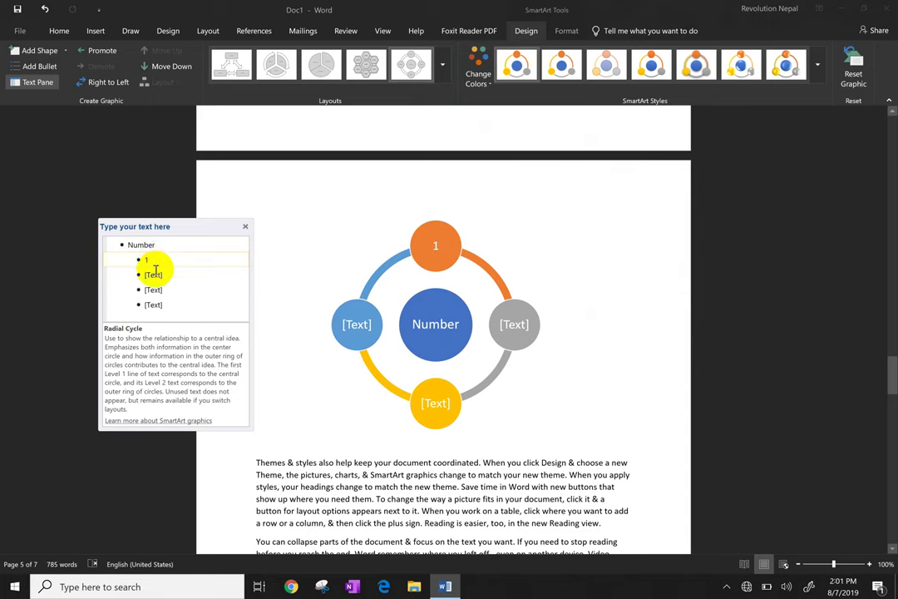
# Label the remaining outer circles 2, 3 and 4
pyautogui.click(154, 279)
pyautogui.write('3')
pyautogui.press('BackSpace')
pyautogui.write('2')
pyautogui.click(154, 289)
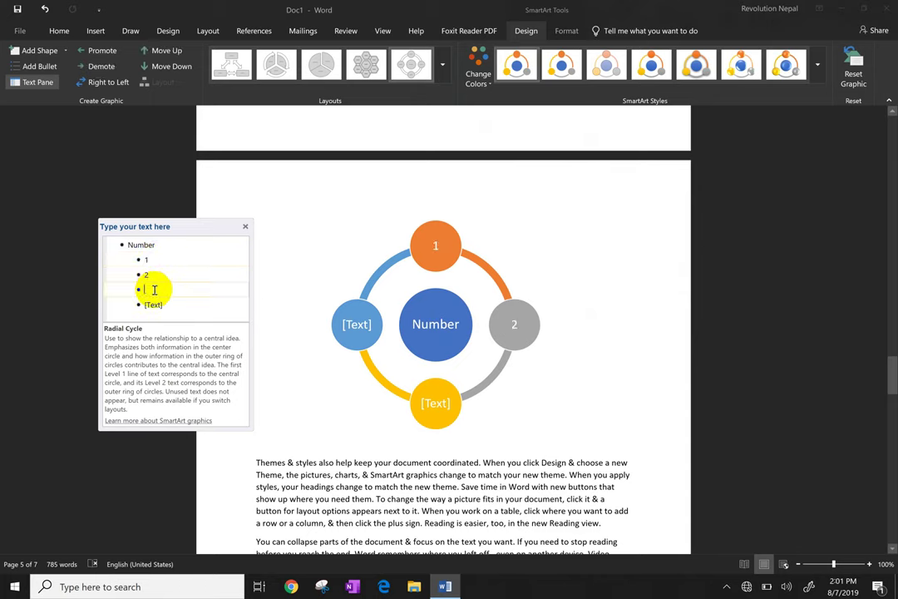
pyautogui.write('3')
pyautogui.write('4')
pyautogui.press('BackSpace')
pyautogui.click(154, 305)
pyautogui.write('4')
pyautogui.click(245, 279)
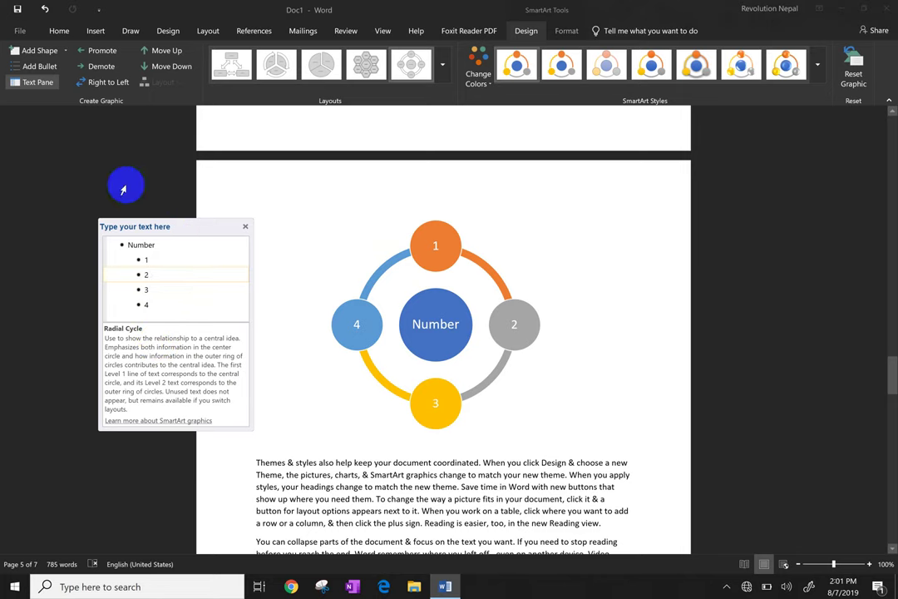
# Add a new bullet and an extra circle to the radial cycle
pyautogui.click(35, 67)
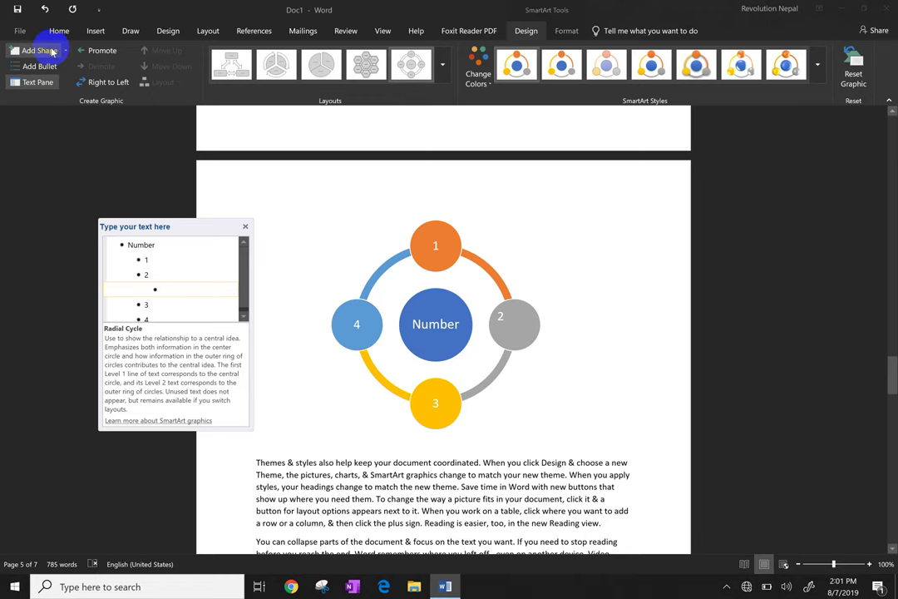
pyautogui.click(53, 51)
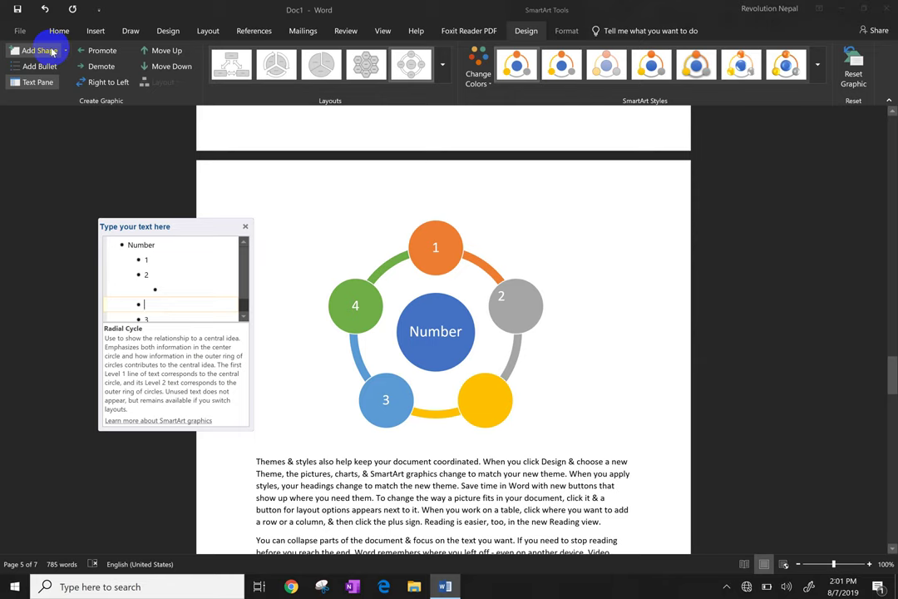
pyautogui.click(306, 225)
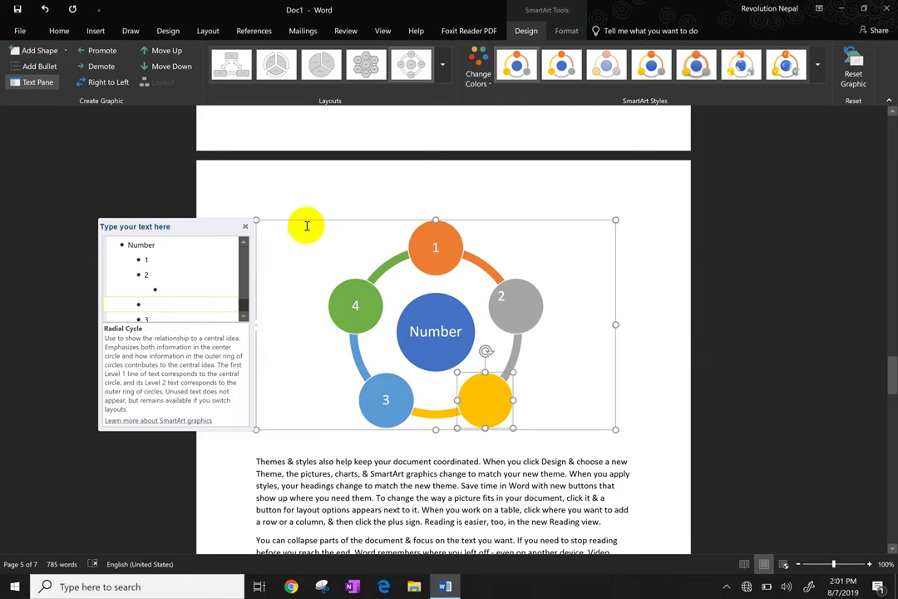
# Give circle 1 a red fill and a new outline colour
pyautogui.click(569, 32)
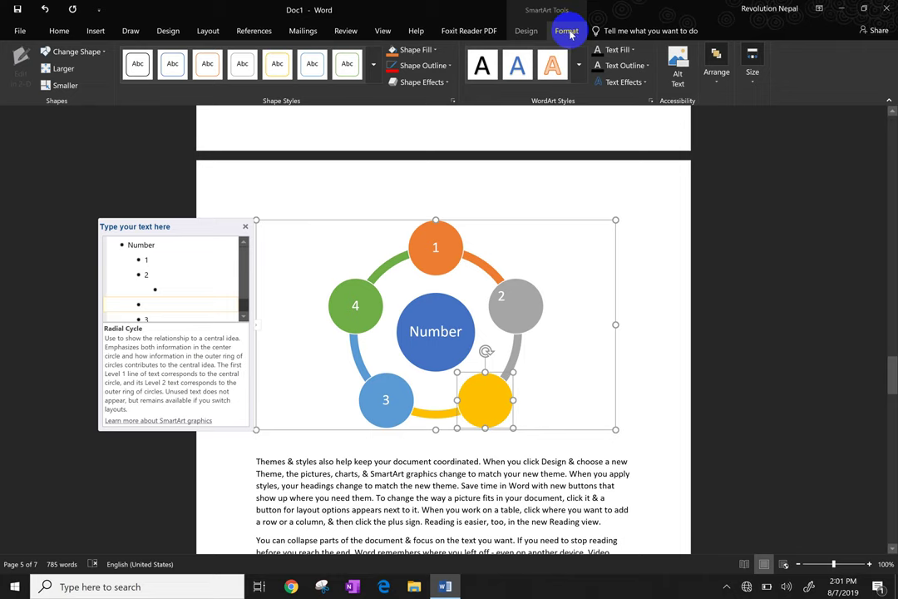
pyautogui.click(434, 247)
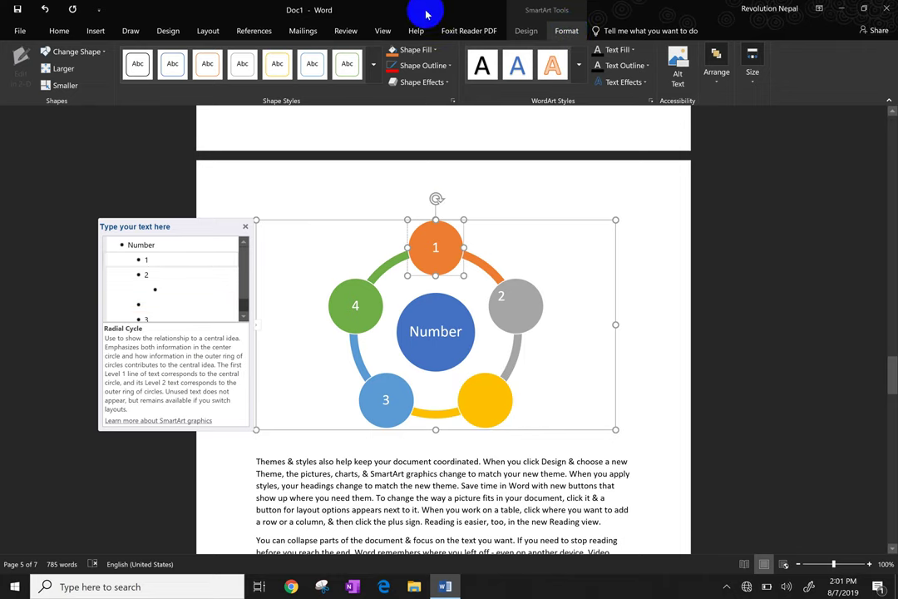
pyautogui.click(412, 50)
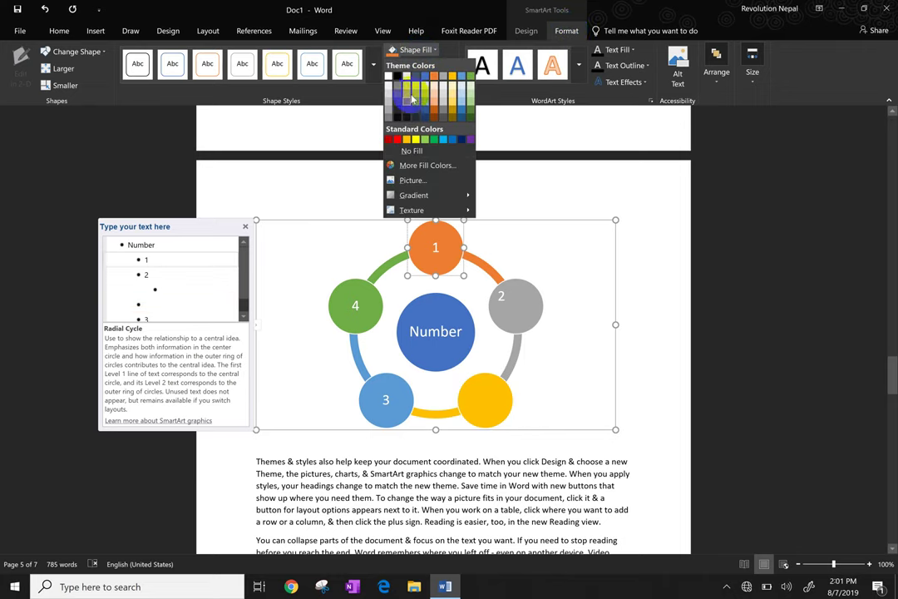
pyautogui.click(397, 140)
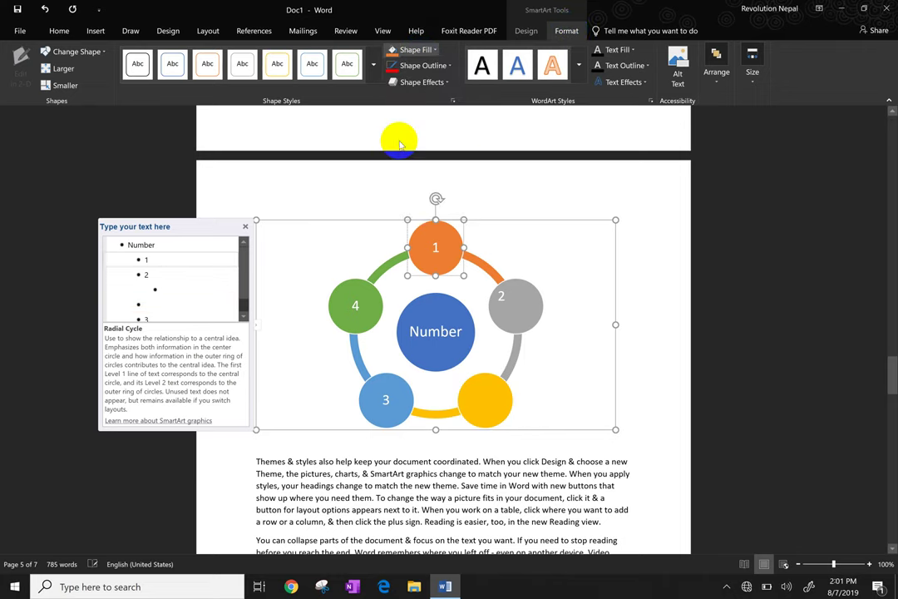
pyautogui.click(408, 66)
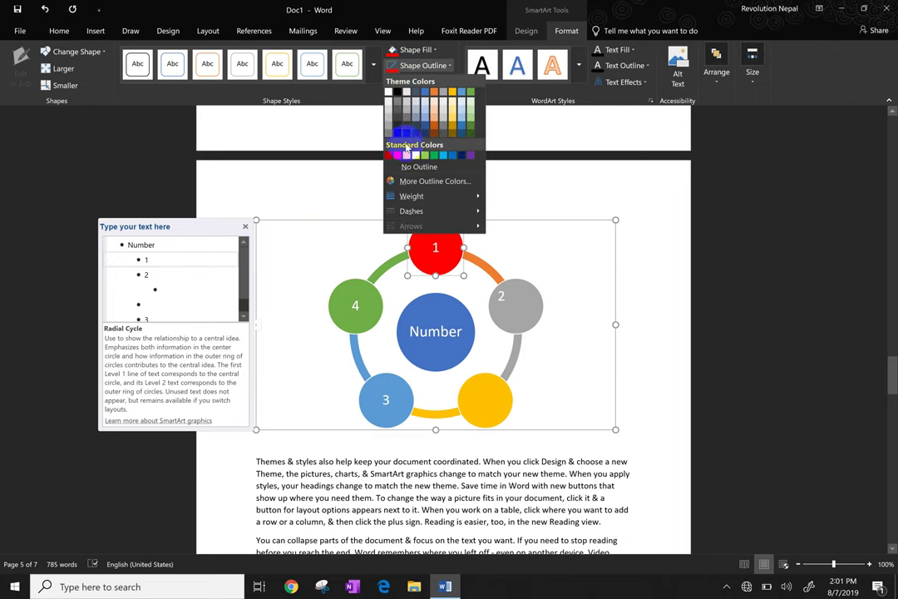
pyautogui.click(427, 162)
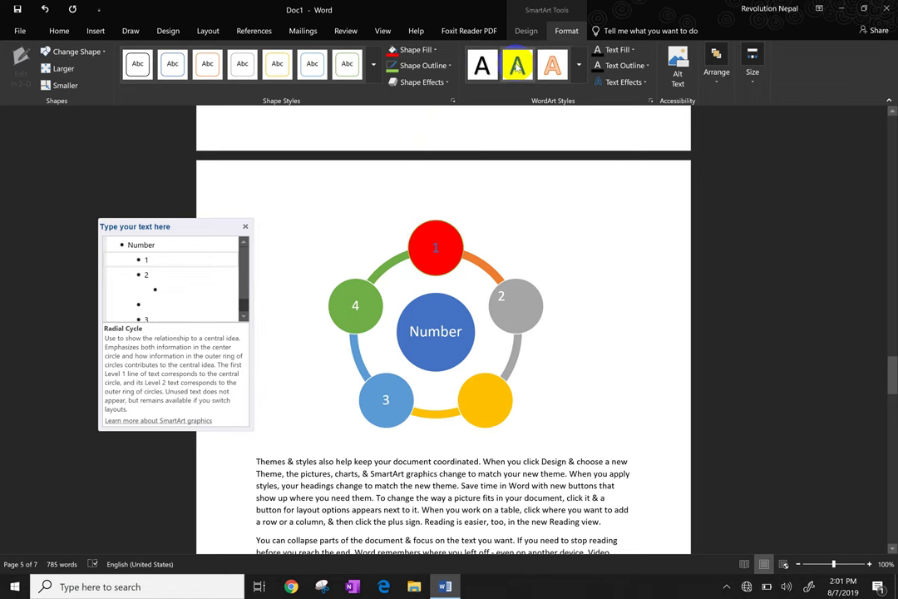
# Apply a grey shape style to circle 1 and recolour its label
pyautogui.click(374, 70)
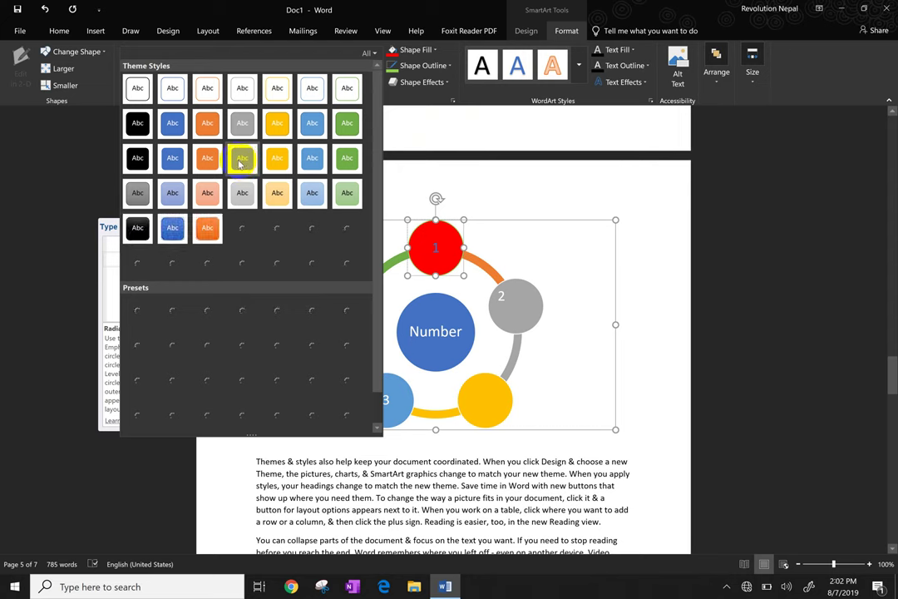
pyautogui.click(239, 160)
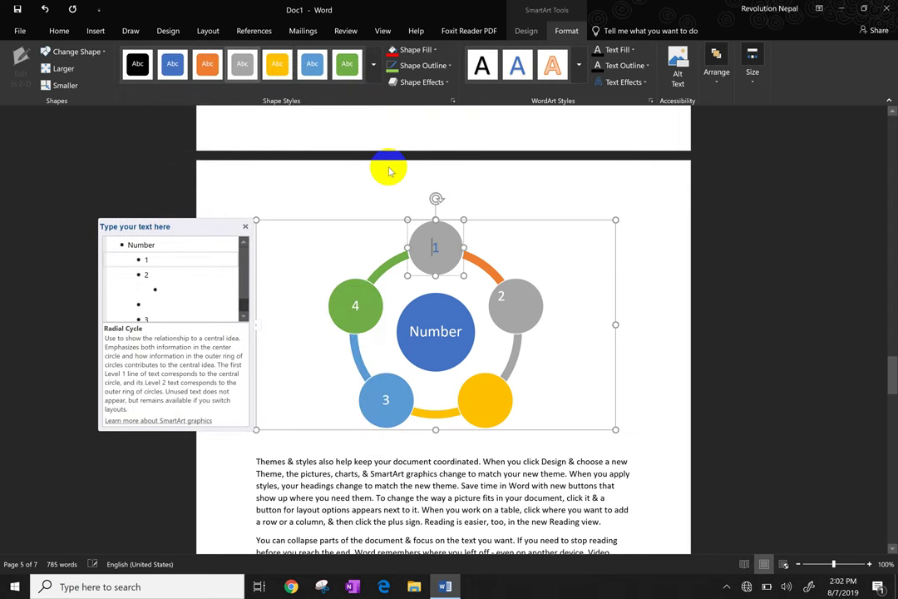
pyautogui.click(630, 51)
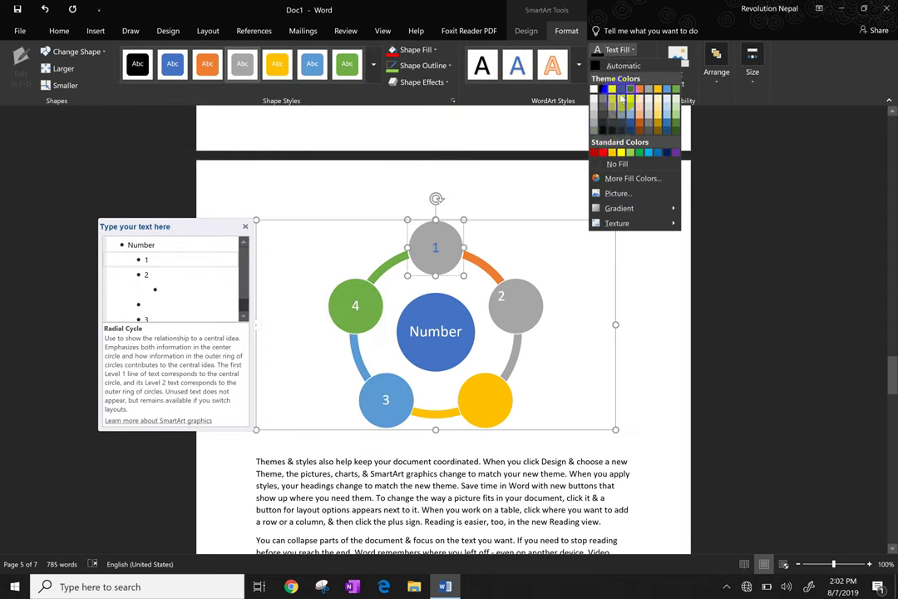
pyautogui.click(604, 154)
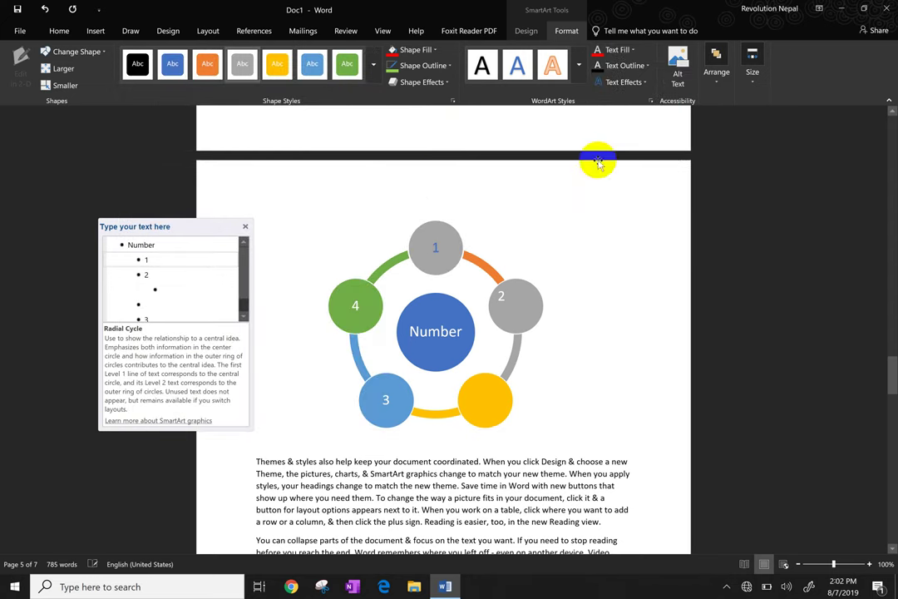
# Make the number 1 red with a coloured text outline and a bevel effect
pyautogui.click(616, 50)
pyautogui.click(602, 153)
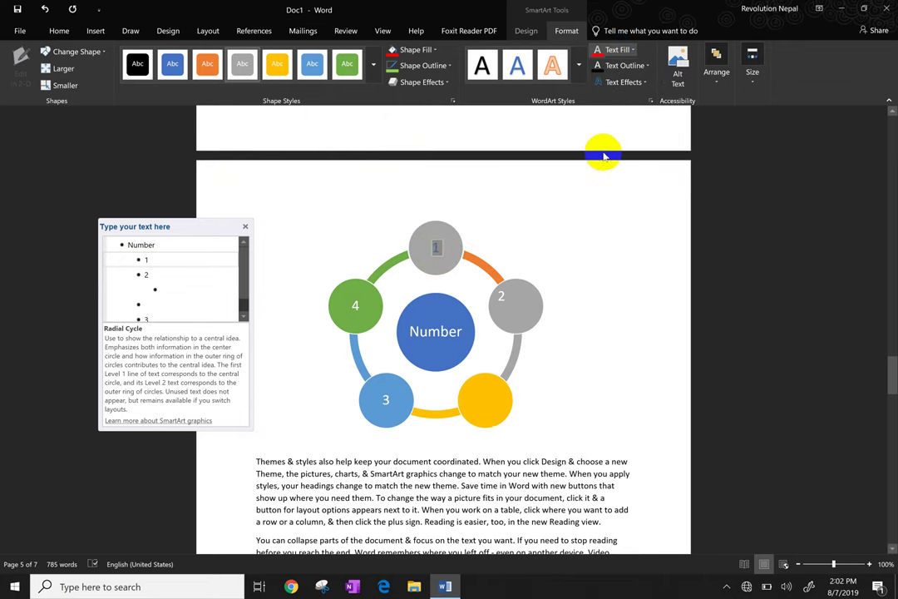
pyautogui.click(615, 65)
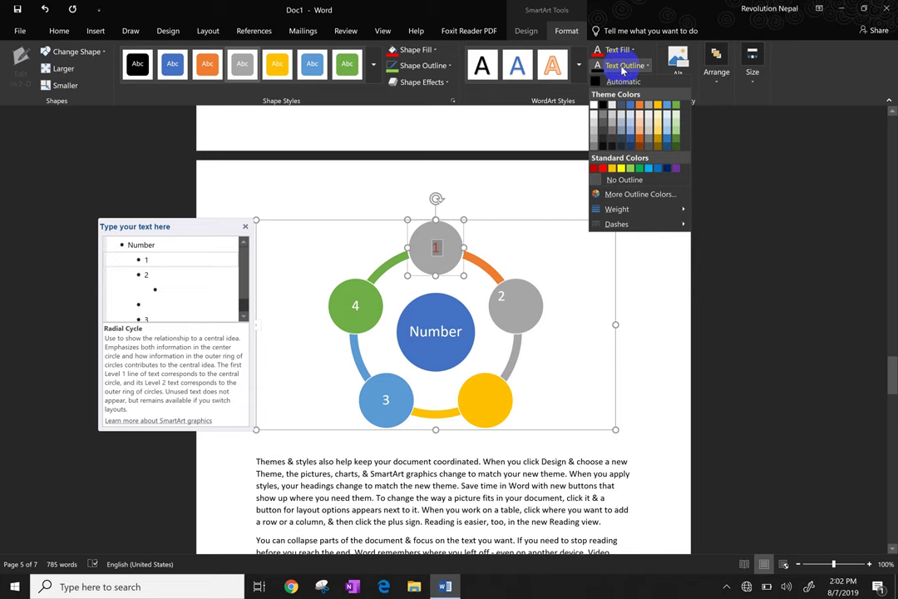
pyautogui.click(634, 170)
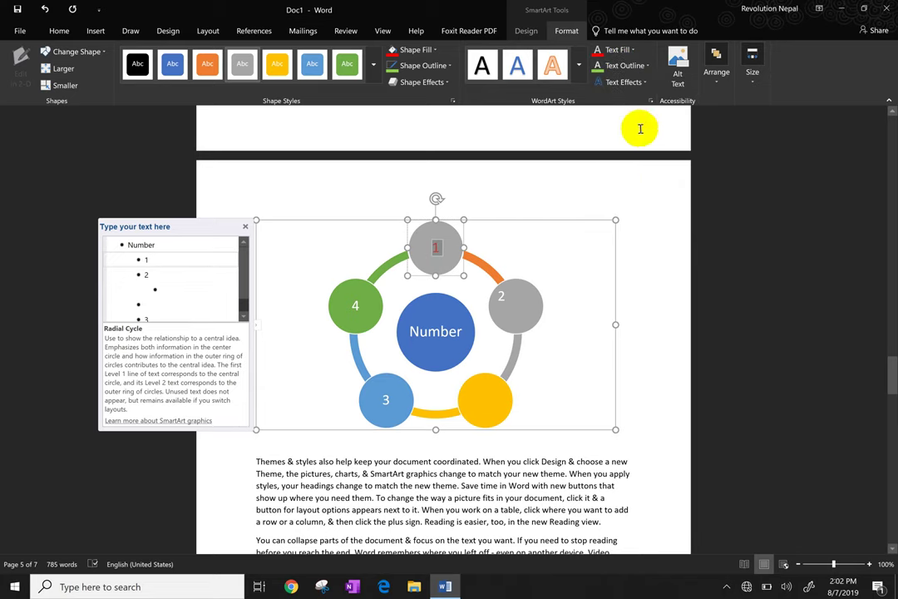
pyautogui.click(634, 87)
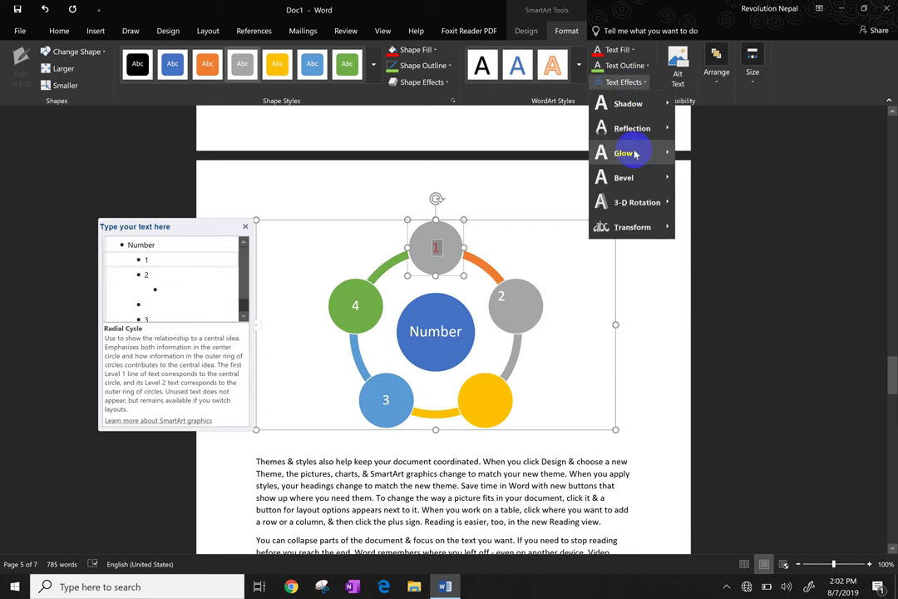
pyautogui.moveTo(640, 181)
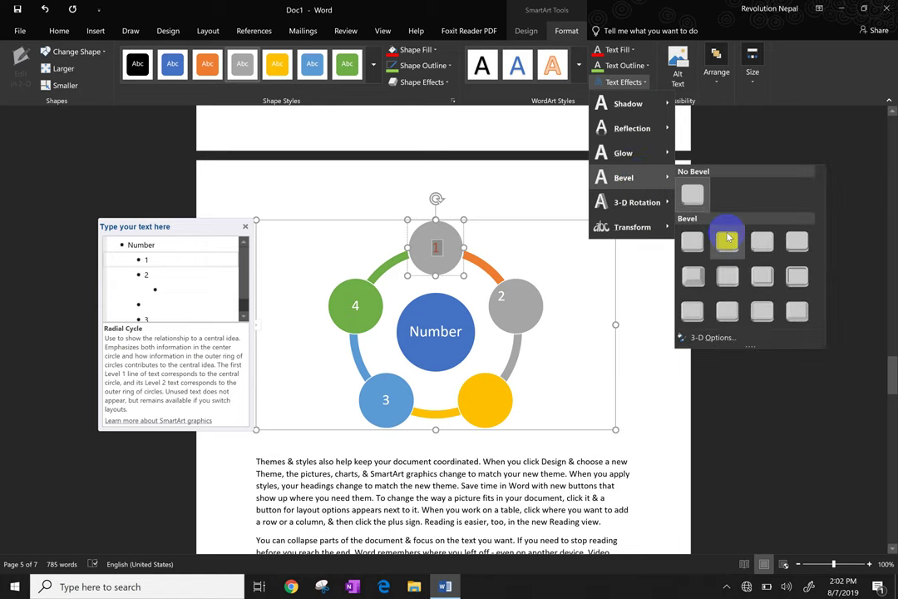
pyautogui.click(727, 240)
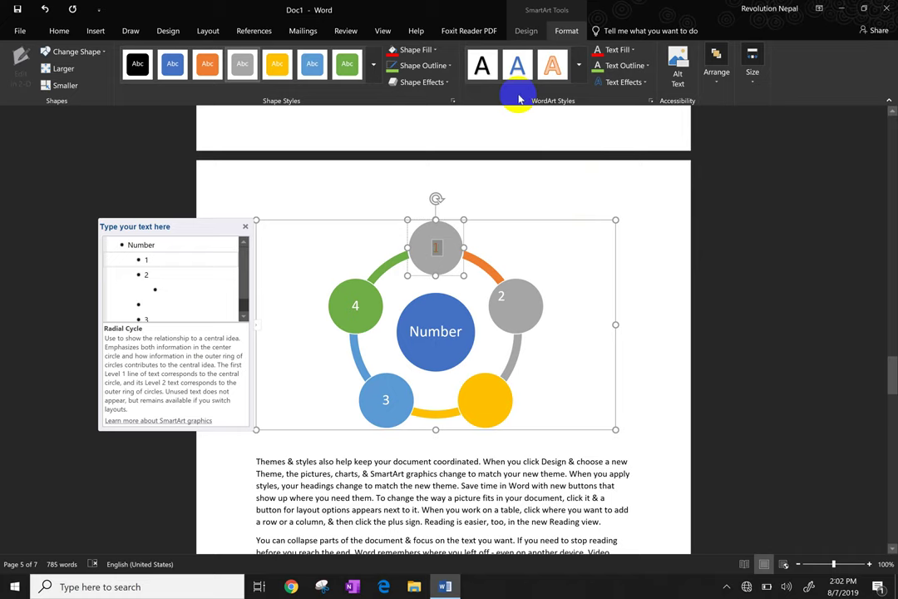
pyautogui.click(96, 34)
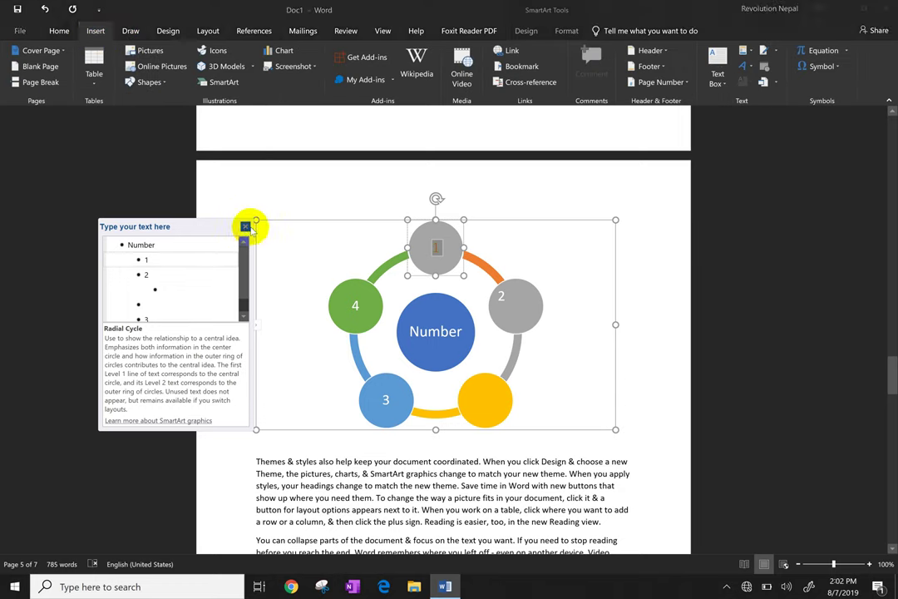
# Delete the radial cycle diagram, then try Insert Icons and dismiss the offline message
pyautogui.click(244, 229)
pyautogui.click(269, 220)
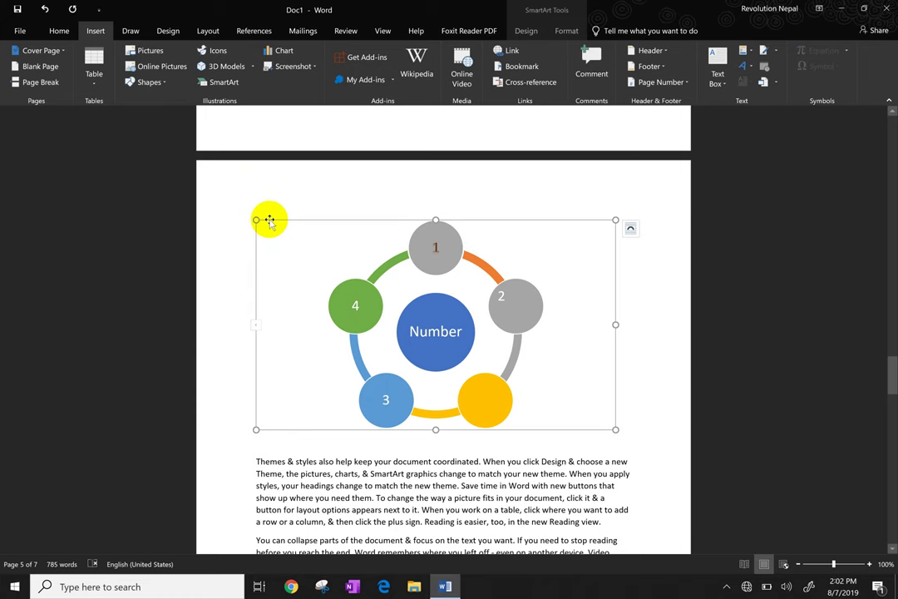
pyautogui.press('Delete')
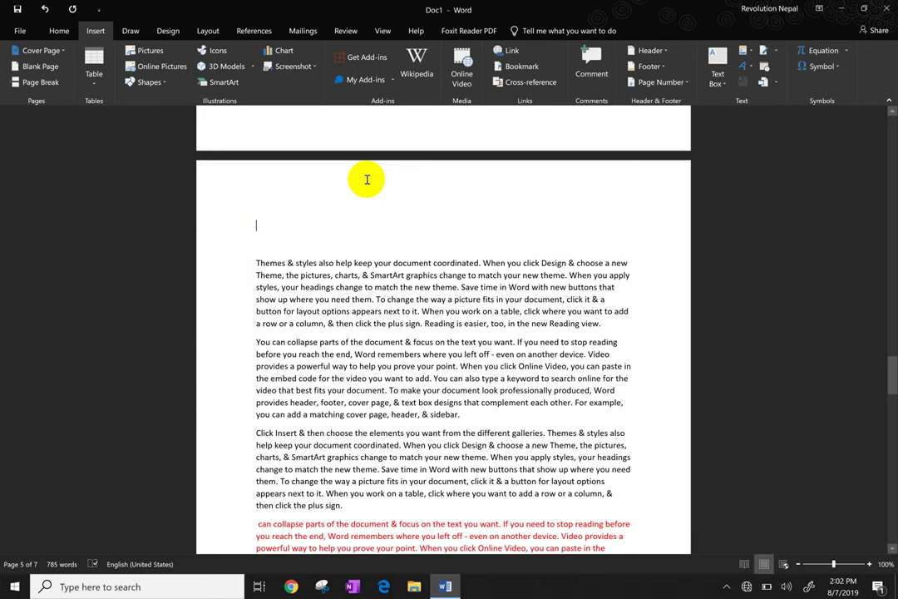
pyautogui.click(221, 52)
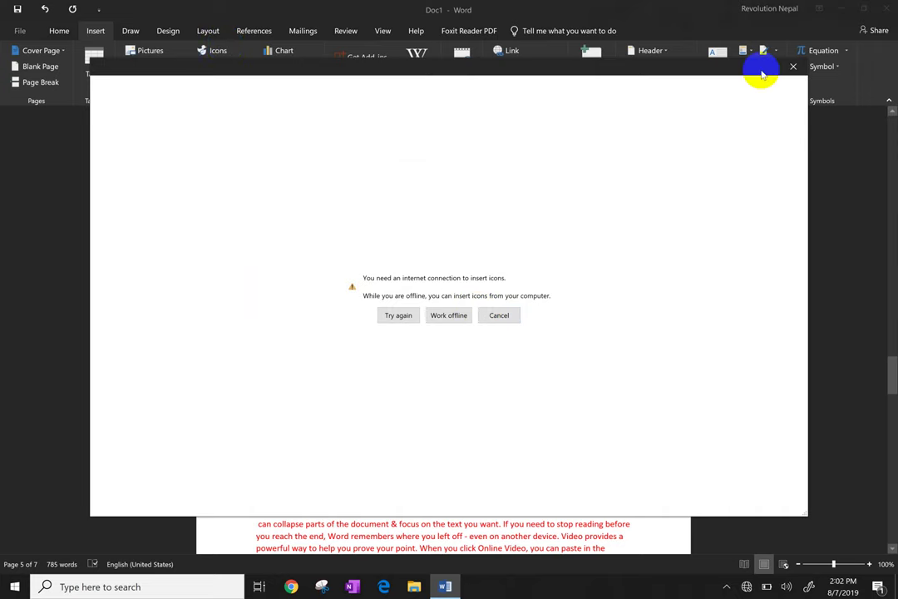
pyautogui.click(793, 69)
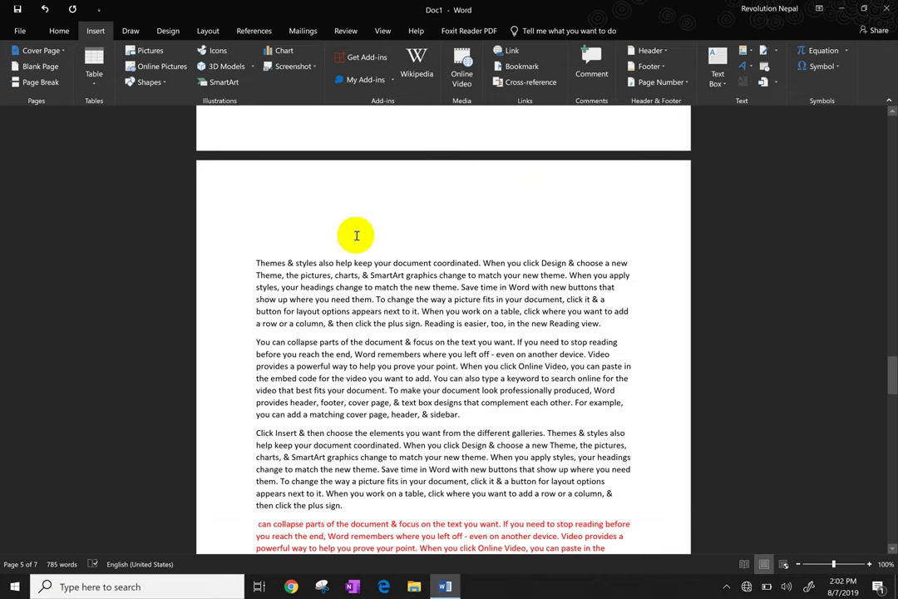
# Paste 'You can collapse parts' on the empty line above the first paragraph
pyautogui.click(301, 65)
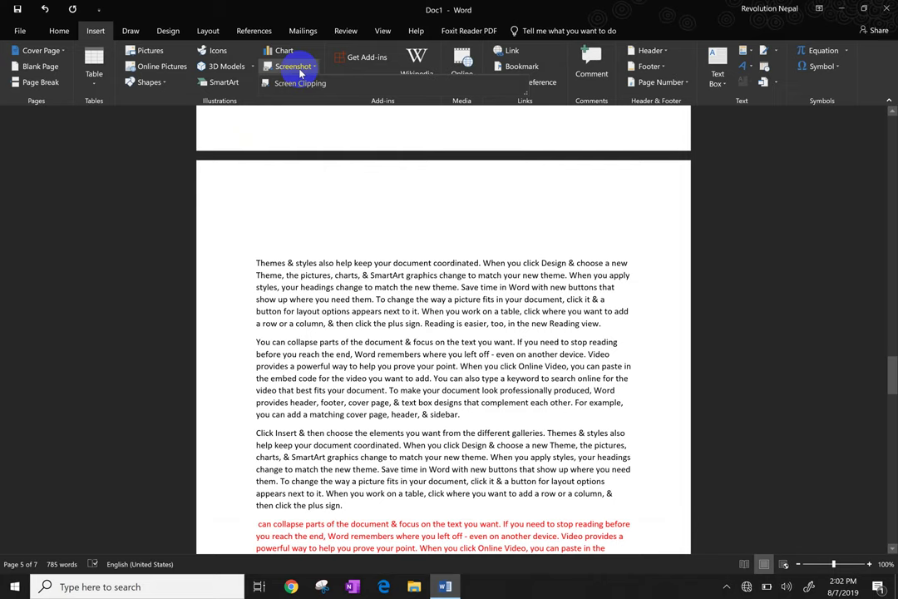
pyautogui.click(301, 73)
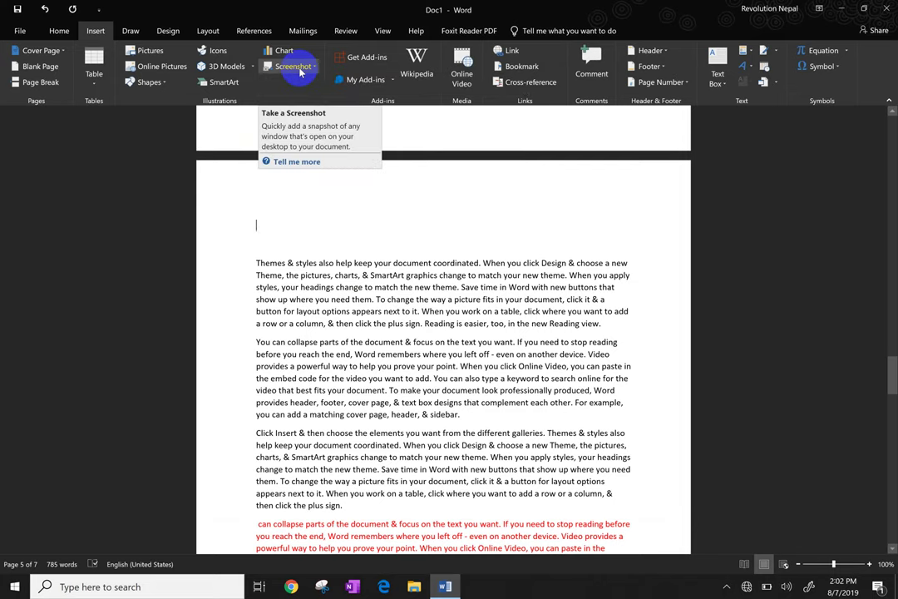
pyautogui.click(313, 72)
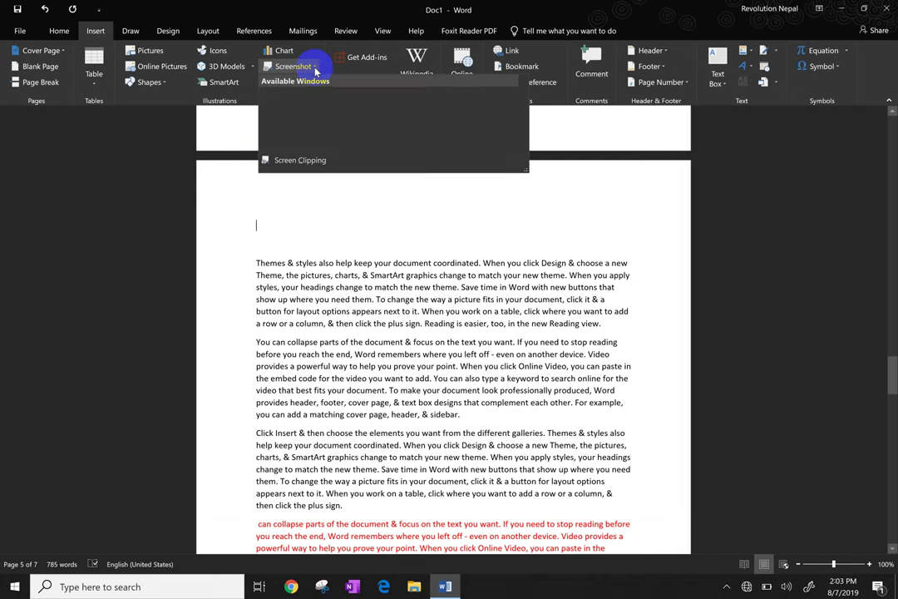
pyautogui.click(298, 122)
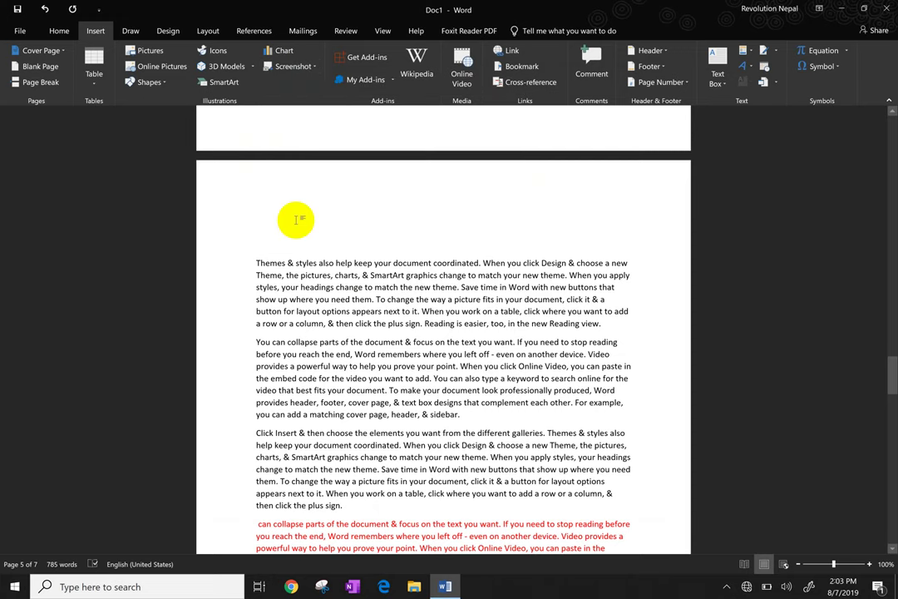
pyautogui.write('You can collapse parts')
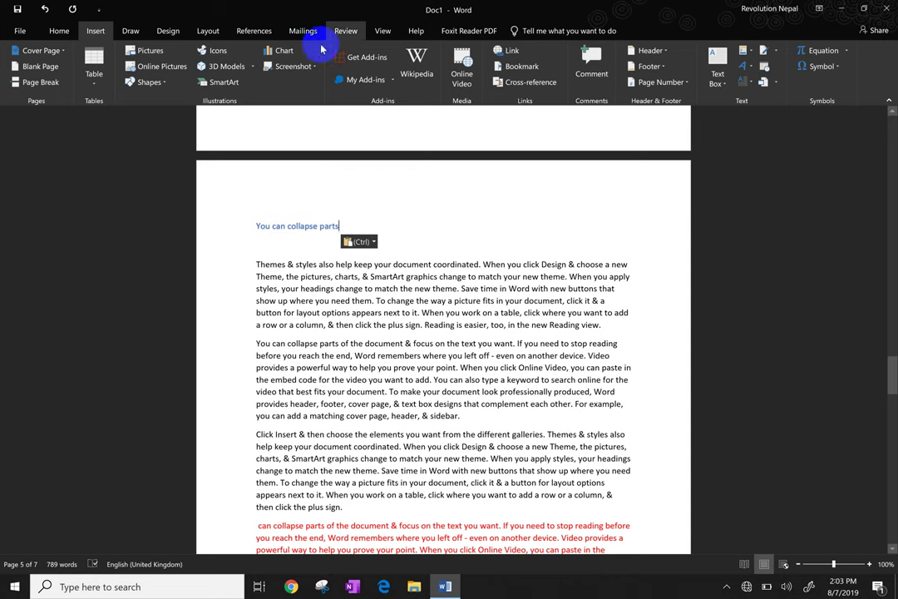
# Paste 'You can collapse parts' a second time at the end of that line
pyautogui.click(298, 70)
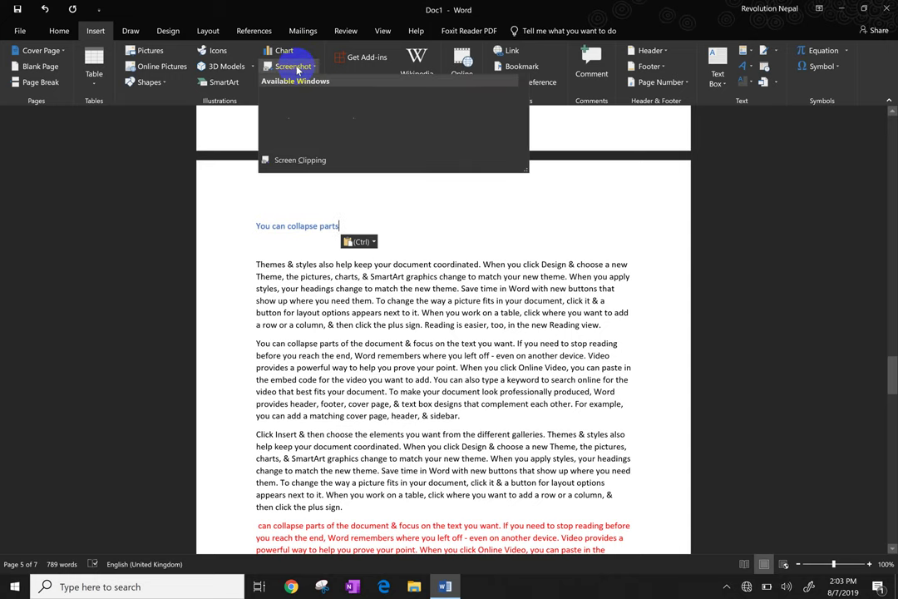
pyautogui.click(297, 125)
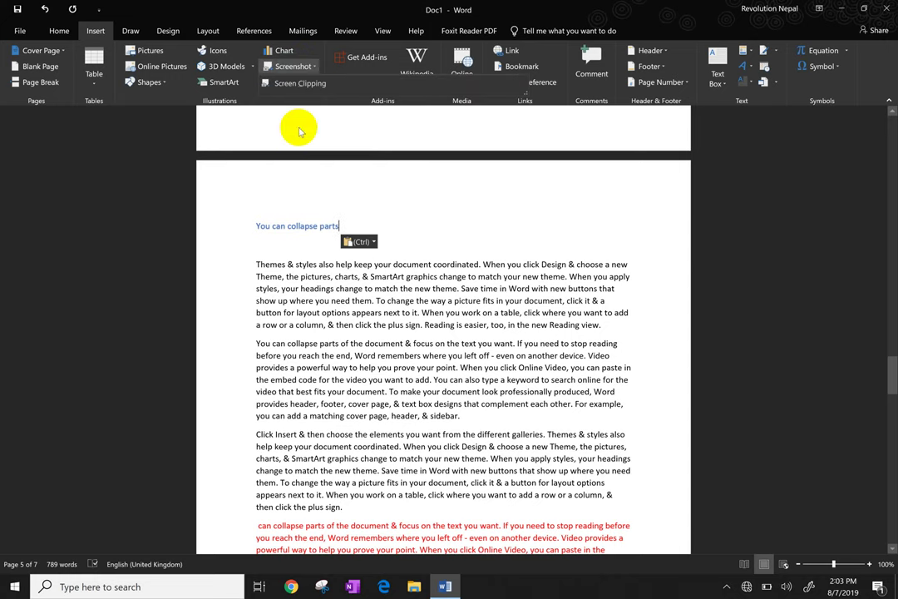
pyautogui.click(300, 66)
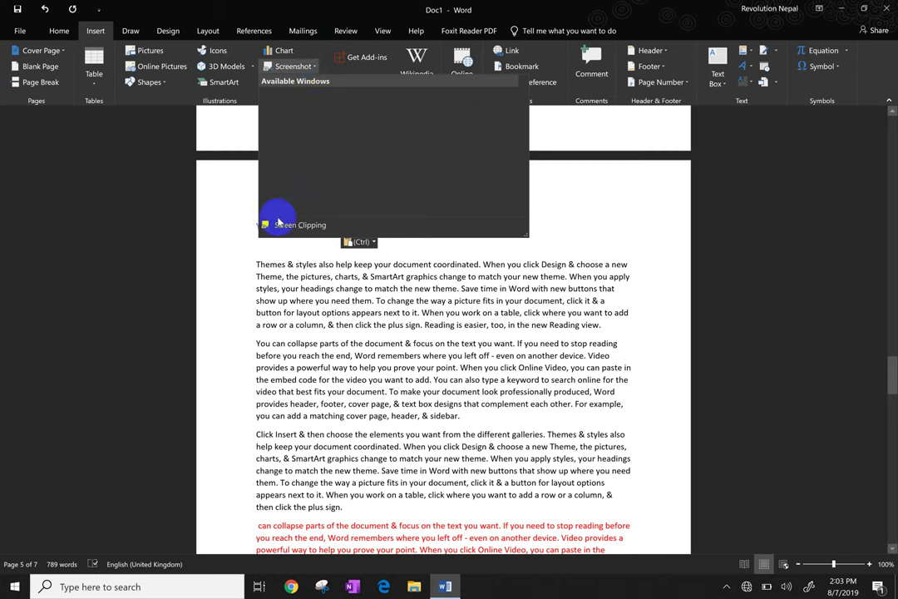
pyautogui.click(279, 221)
pyautogui.click(293, 66)
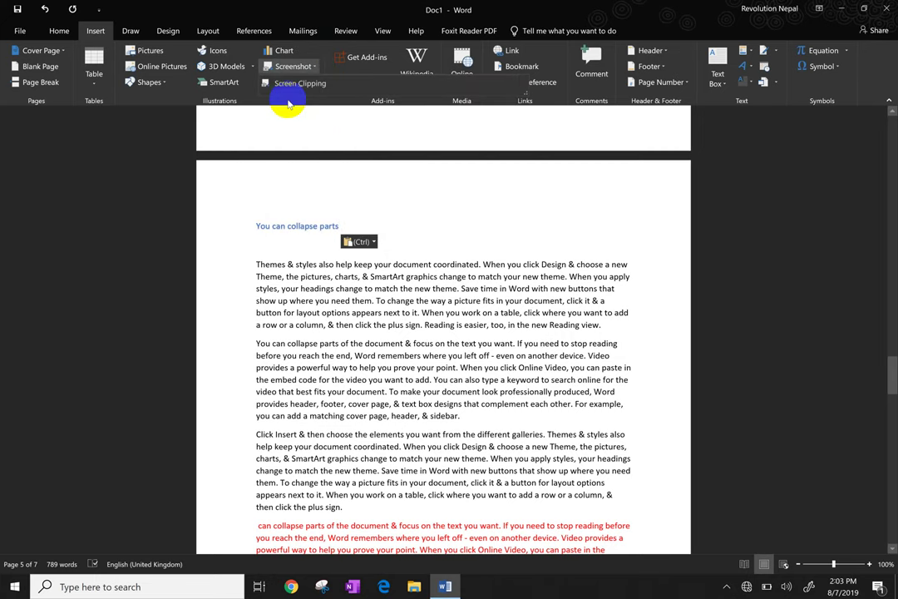
pyautogui.click(345, 226)
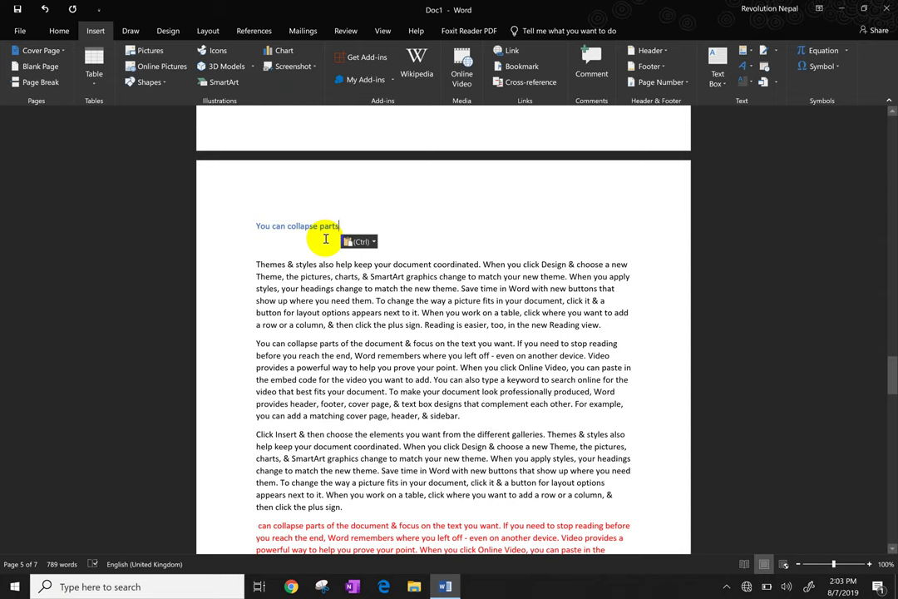
pyautogui.write('You can collapse parts')
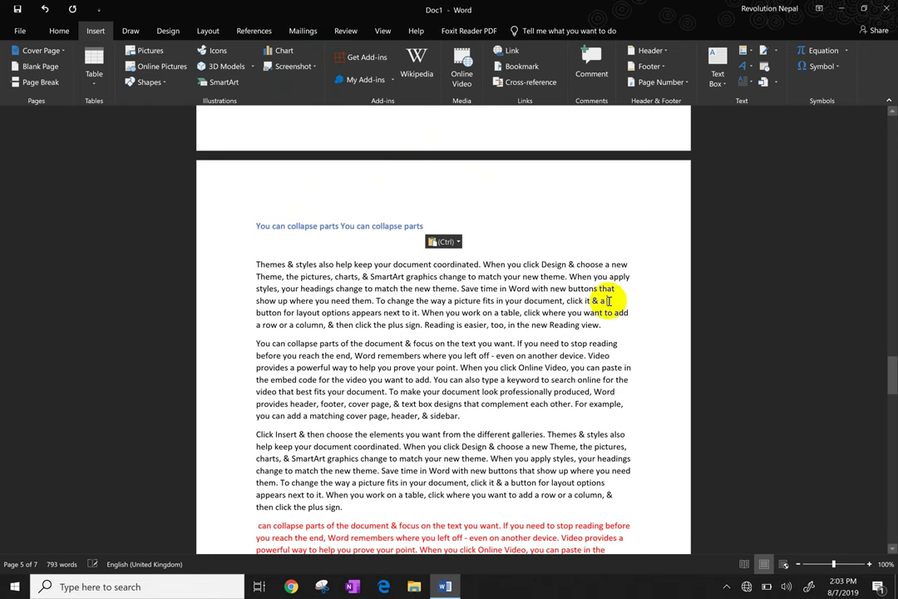
# Add a comment reading 'Word buttons' on the word button
pyautogui.click(592, 73)
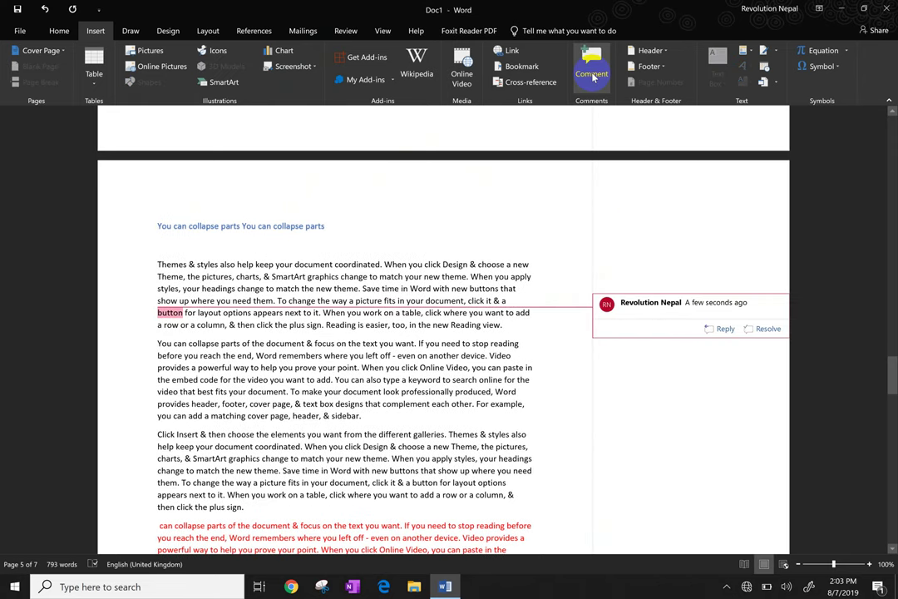
pyautogui.write('word')
pyautogui.write(' buttons')
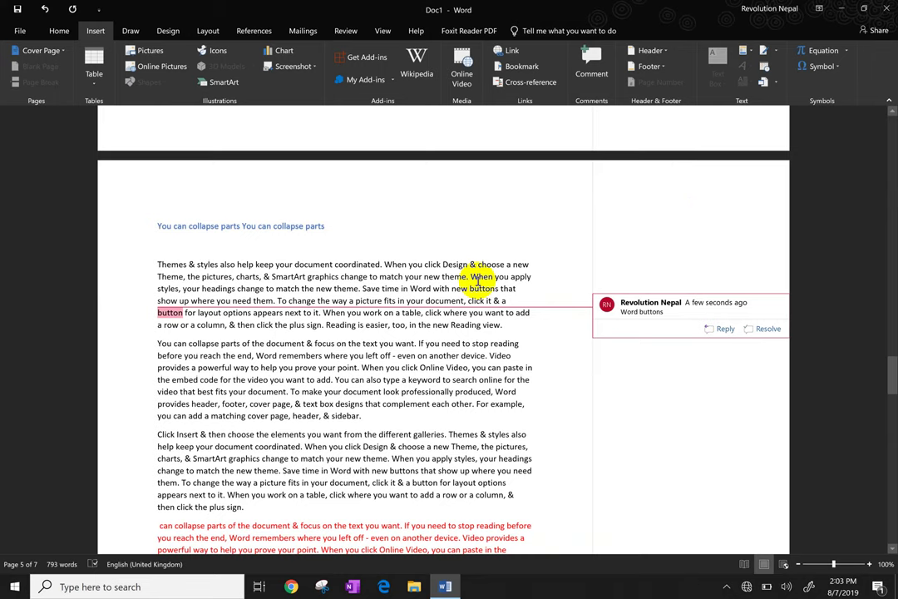
pyautogui.click(560, 223)
# Add a comment reading 'Word document' on the word document further down
pyautogui.scroll(-5, 421, 411)
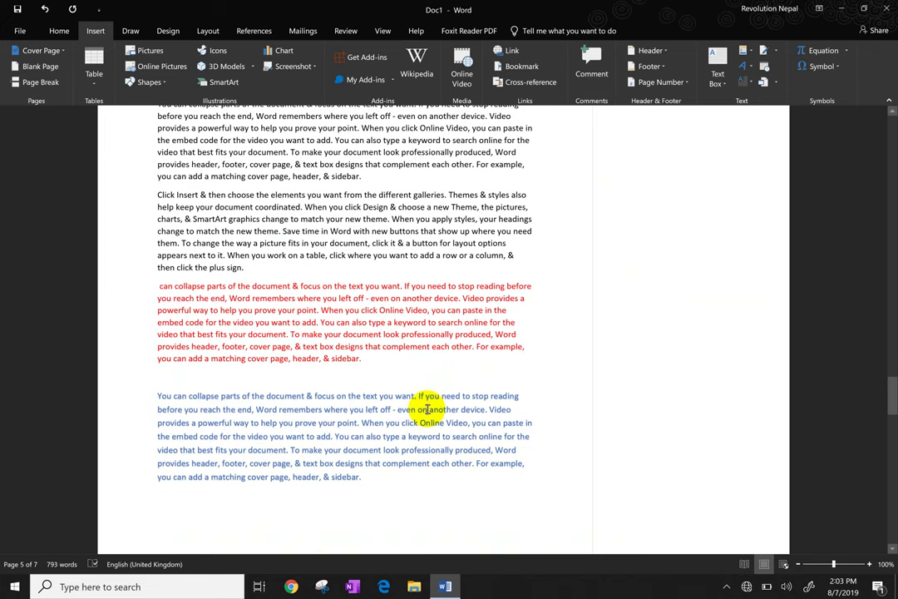
pyautogui.doubleClick(322, 397)
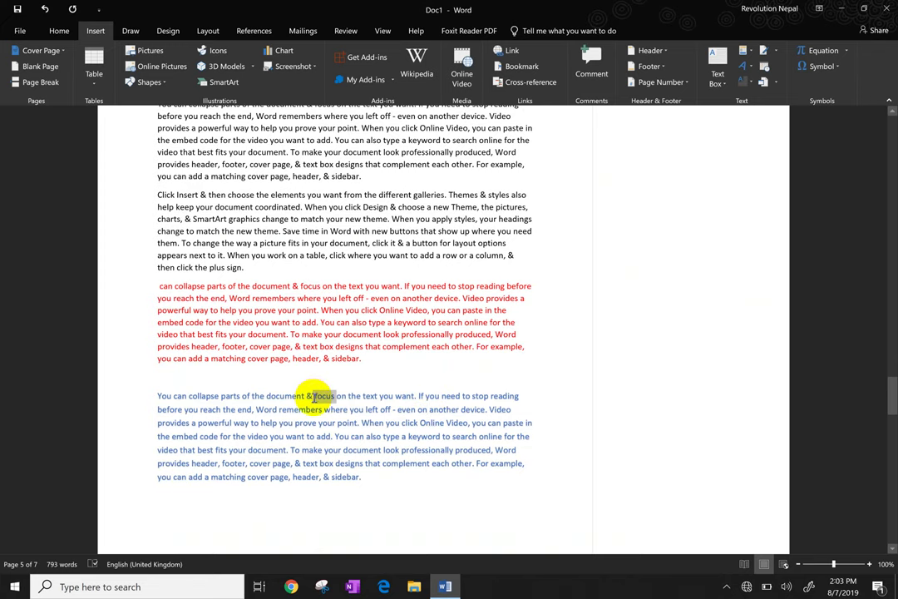
pyautogui.doubleClick(274, 398)
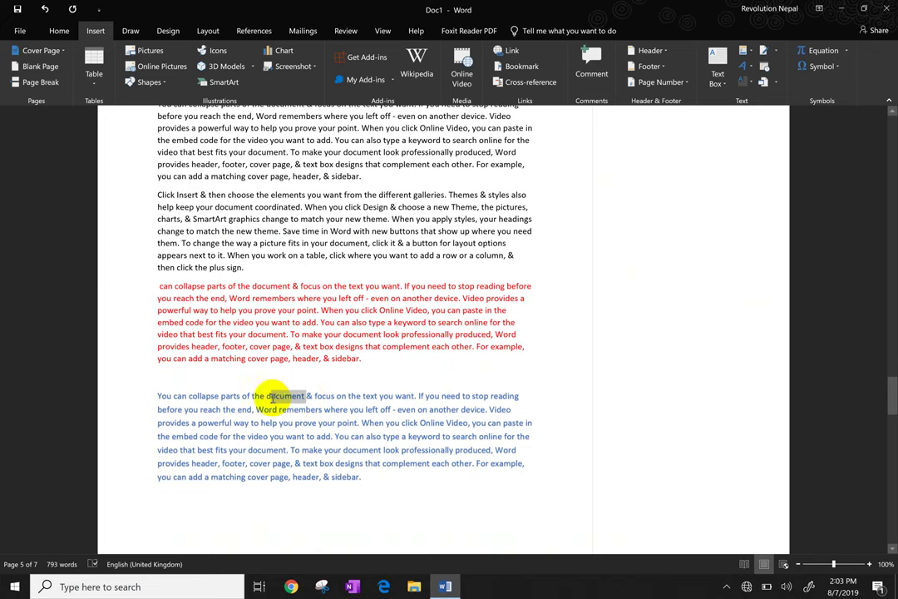
pyautogui.click(589, 56)
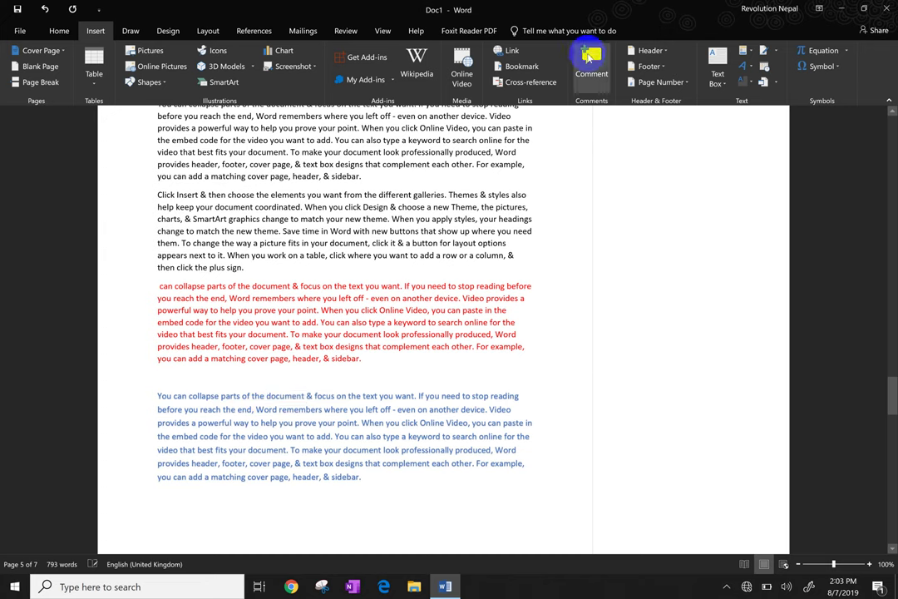
pyautogui.click(589, 57)
pyautogui.write('wo')
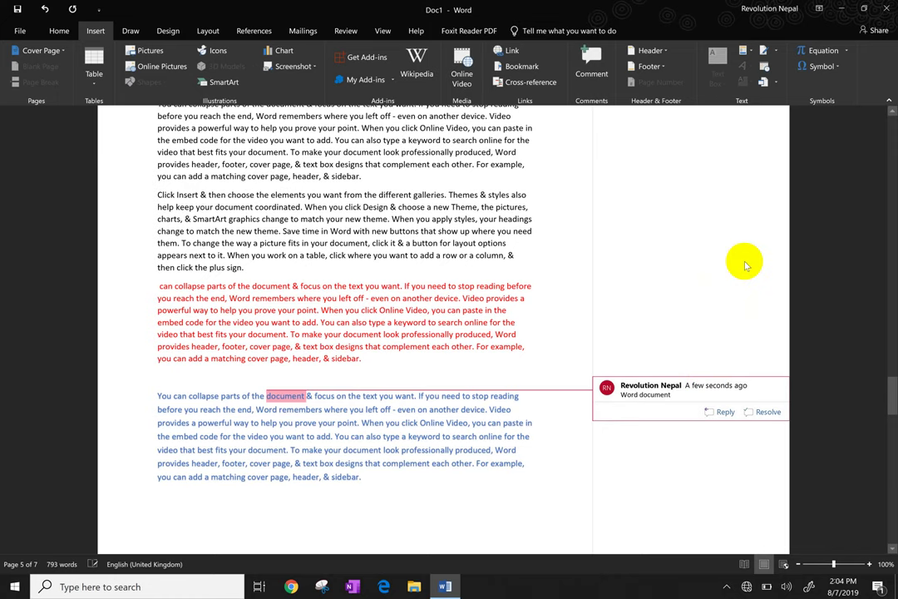
pyautogui.scroll(10, 682, 332)
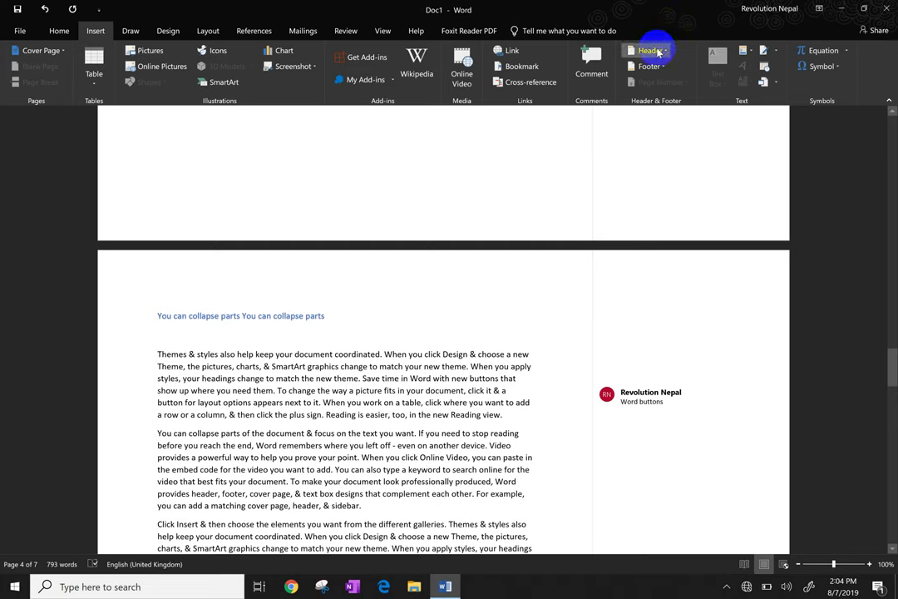
# Insert a Blank header reading 'Microsoft office word 2019 part 4' and return to the body
pyautogui.click(658, 51)
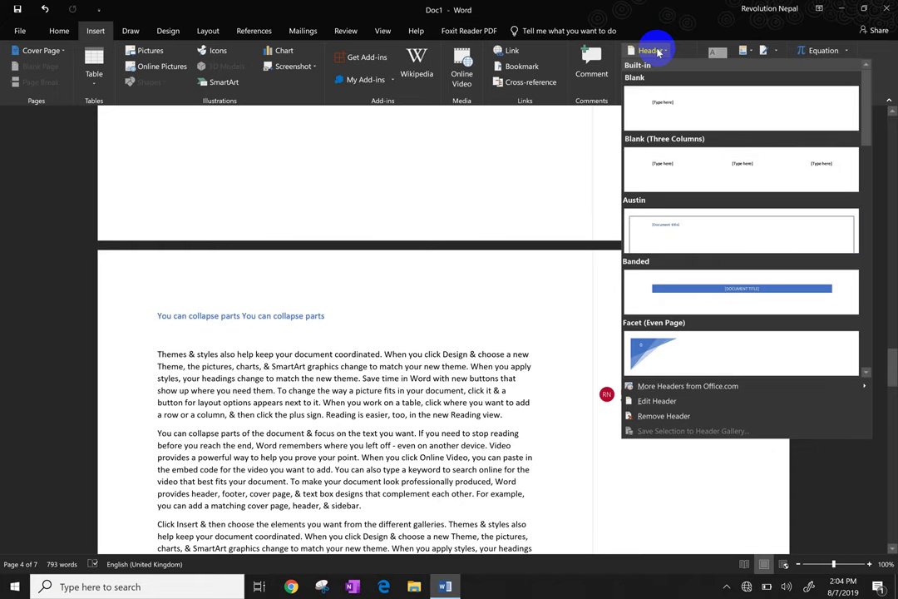
pyautogui.click(666, 104)
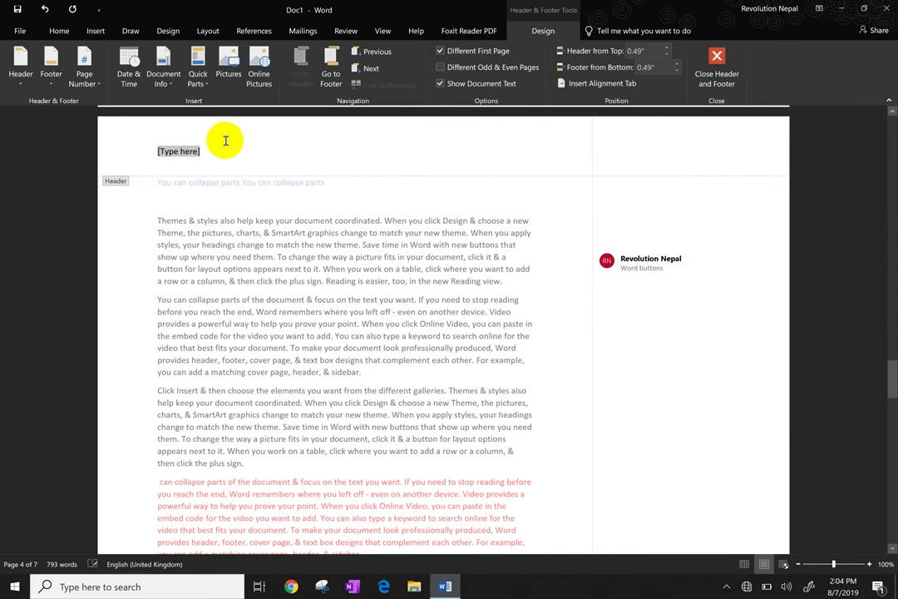
pyautogui.click(190, 151)
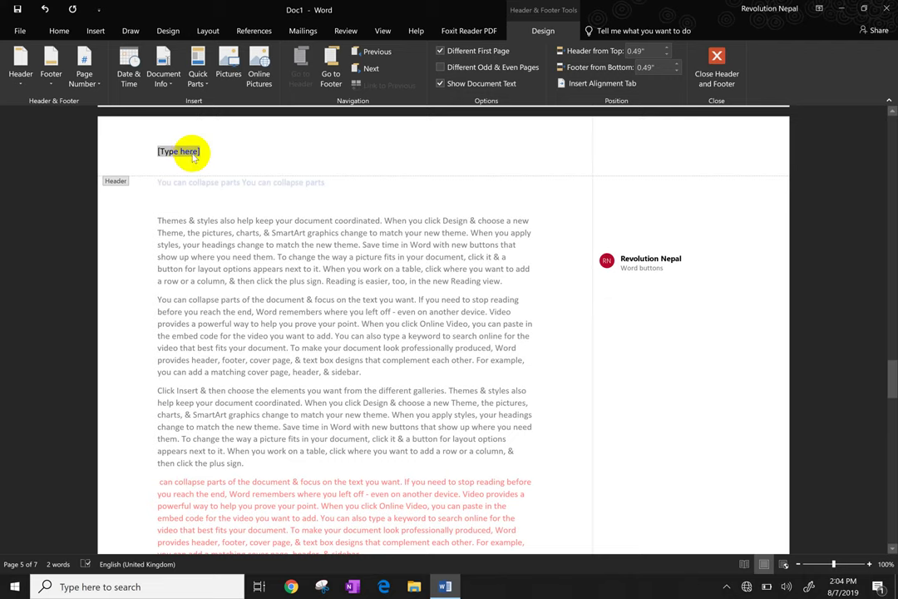
pyautogui.write('m')
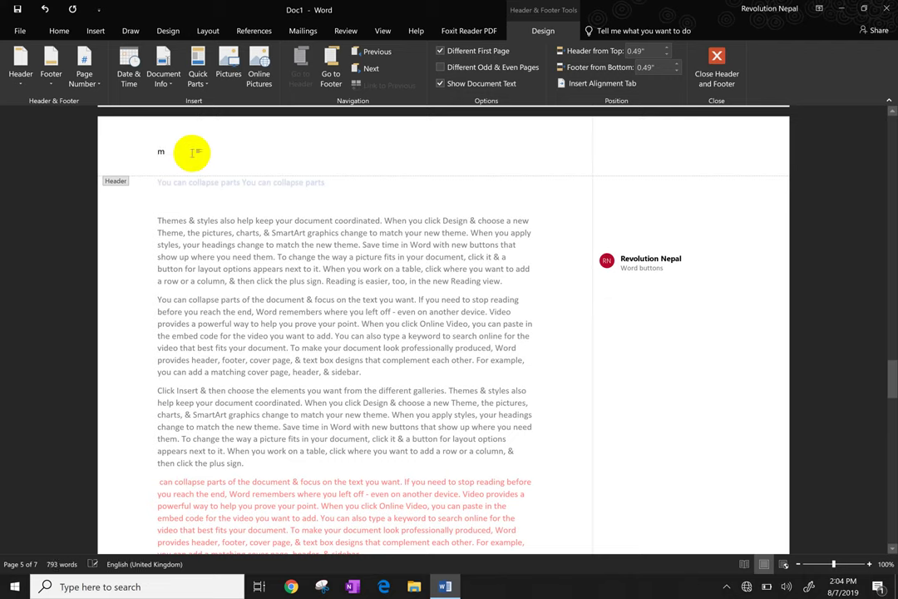
pyautogui.write('osoft')
pyautogui.write(' offiv')
pyautogui.press('BackSpace')
pyautogui.write('ce word')
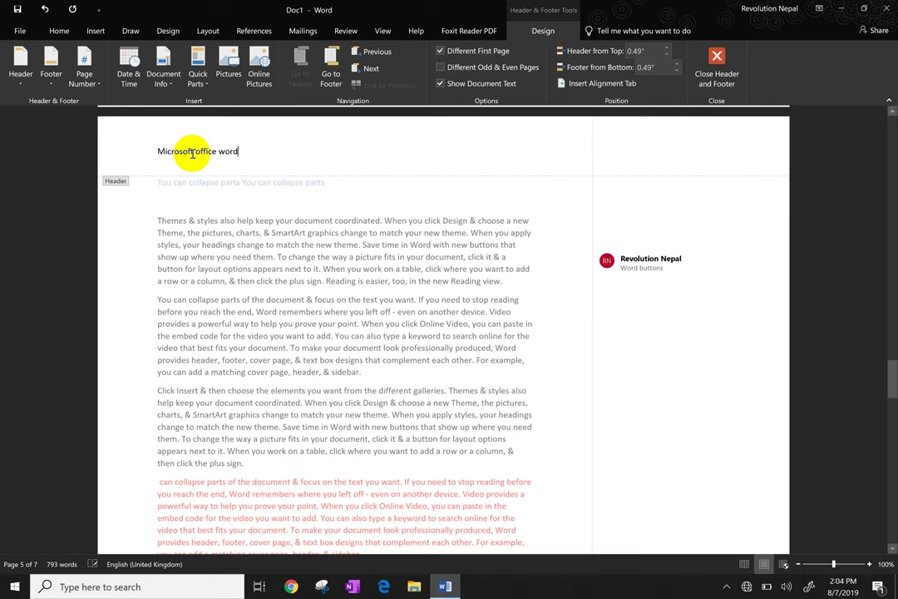
pyautogui.write(' 2019 part')
pyautogui.write(' 4')
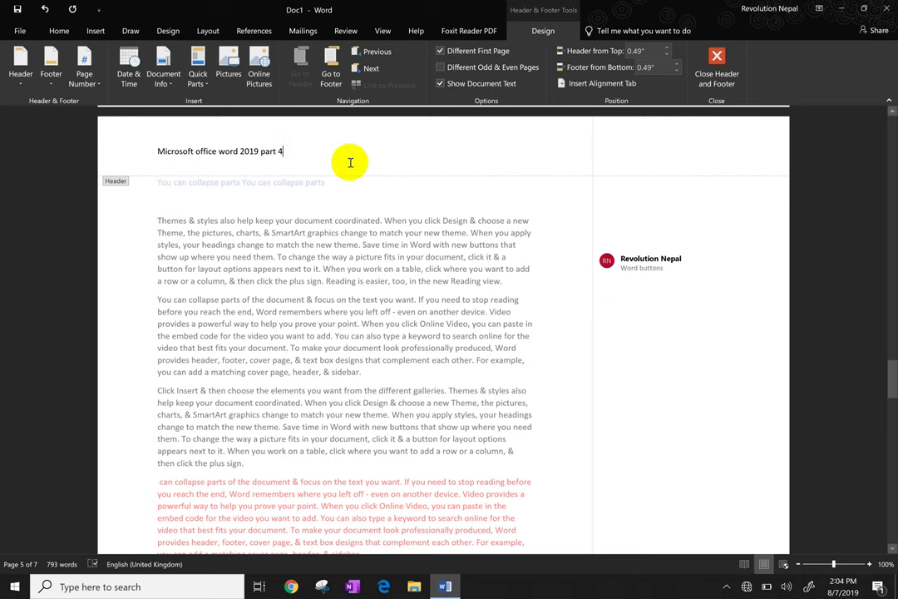
pyautogui.doubleClick(353, 207)
pyautogui.scroll(-5, 387, 371)
pyautogui.scroll(-1, 299, 268)
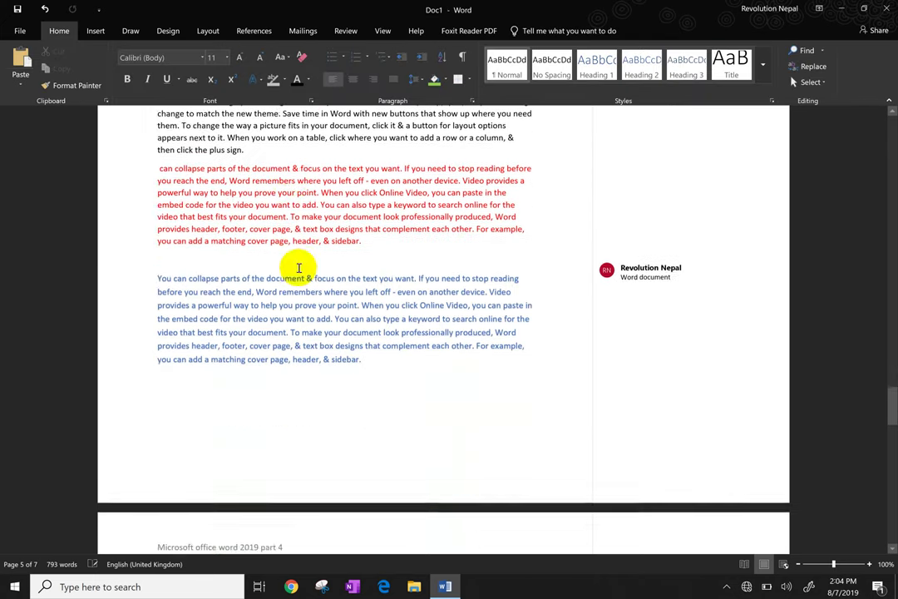
# Insert the Austin footer design
pyautogui.click(95, 32)
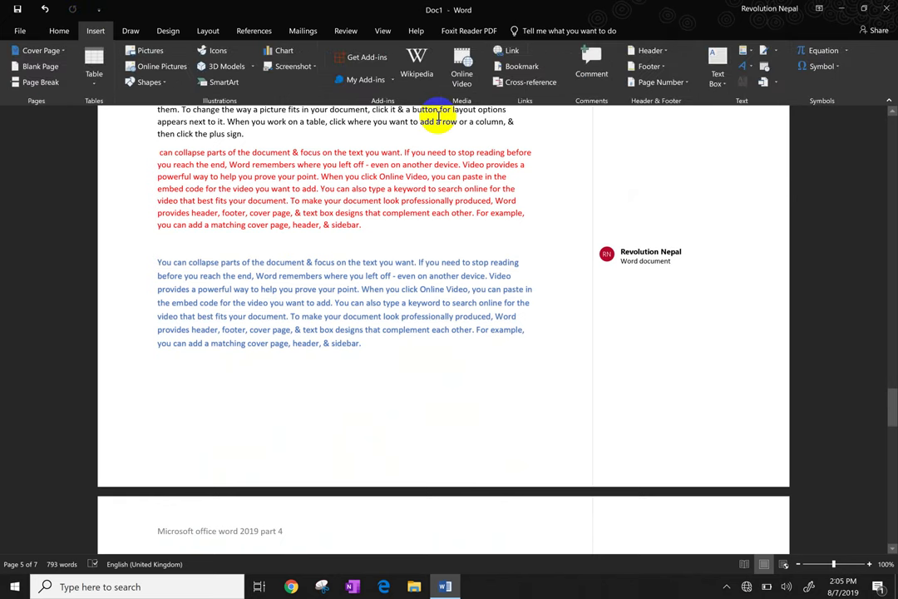
pyautogui.click(632, 66)
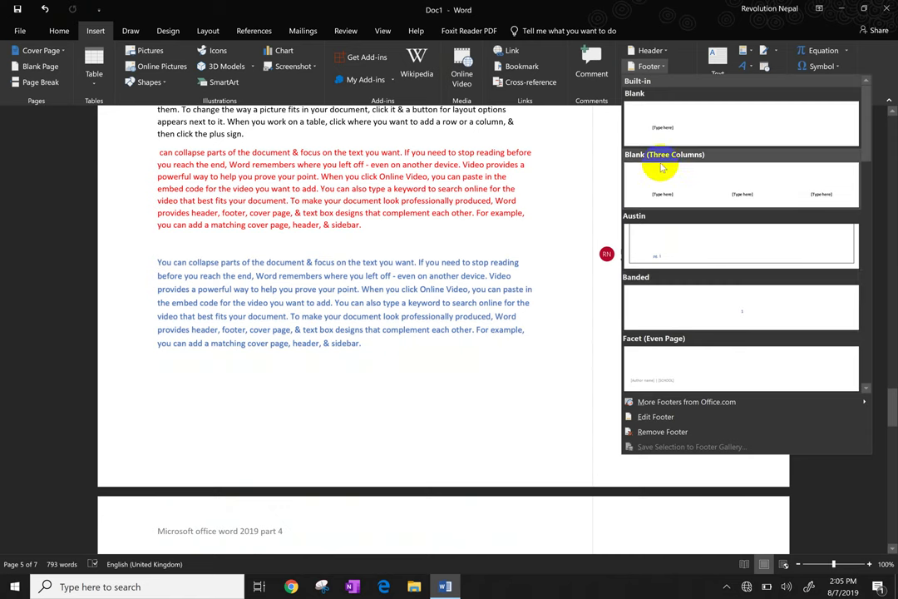
pyautogui.click(654, 244)
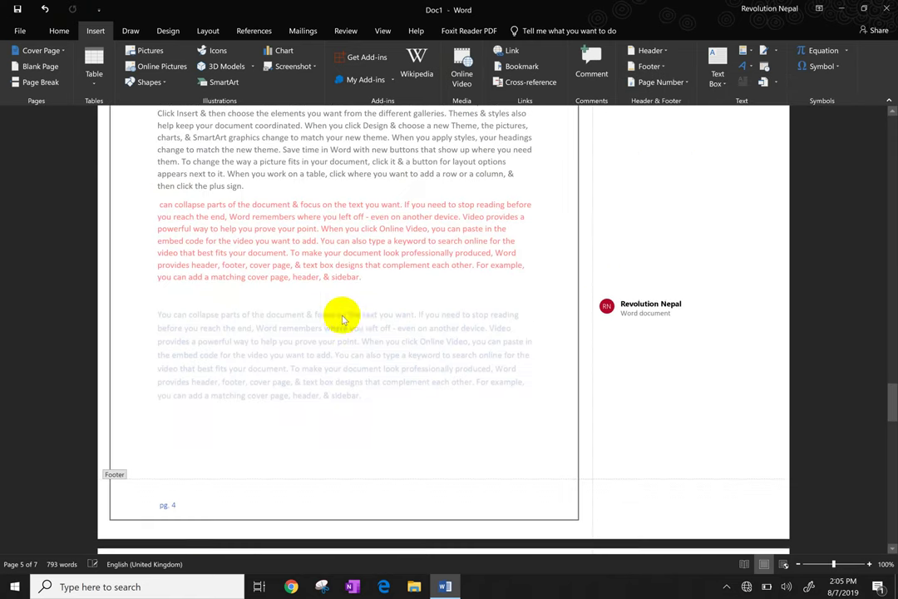
# Replace the footer's 'pg. 4' text with 'Nepal online school' and close the footer
pyautogui.moveTo(180, 509); pyautogui.dragTo(151, 509)
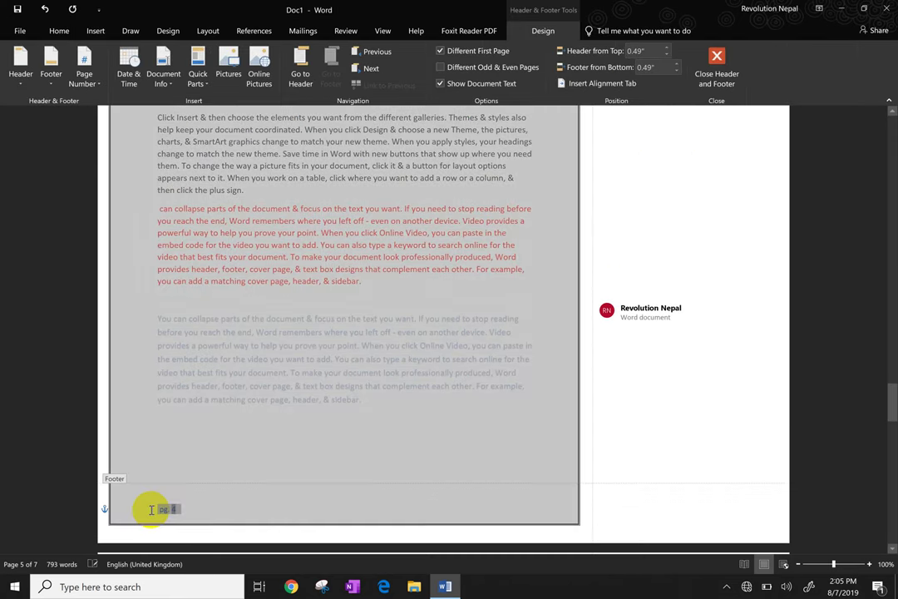
pyautogui.click(331, 512)
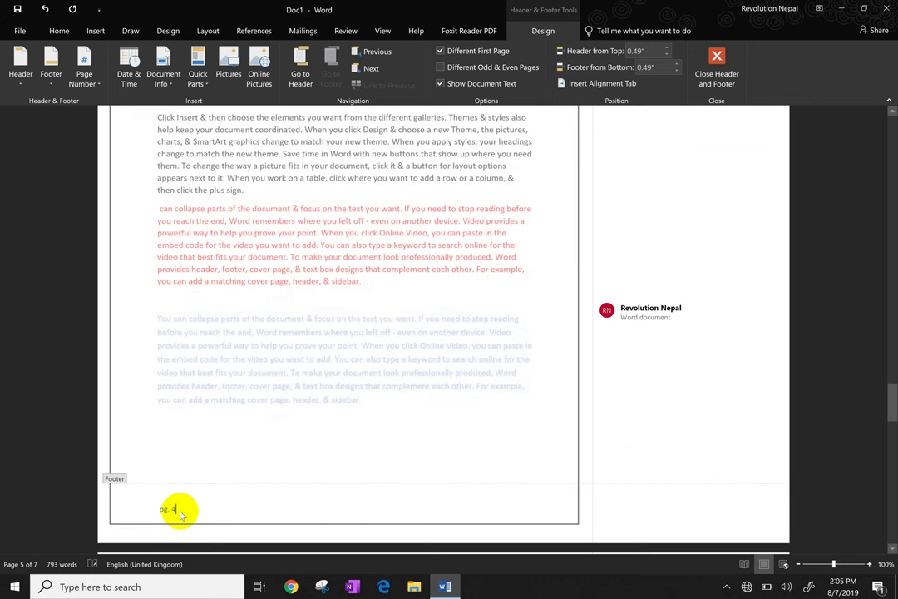
pyautogui.doubleClick(138, 504)
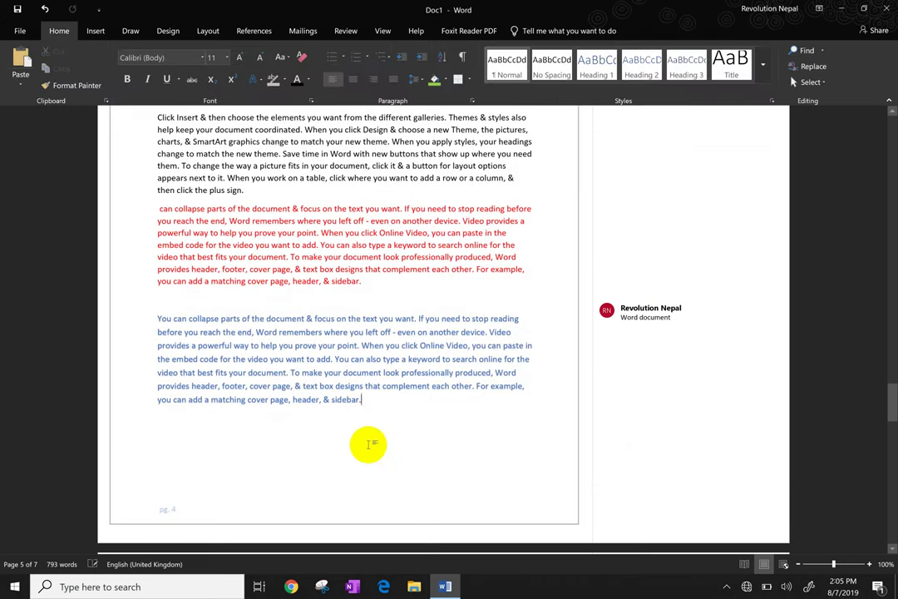
pyautogui.doubleClick(170, 511)
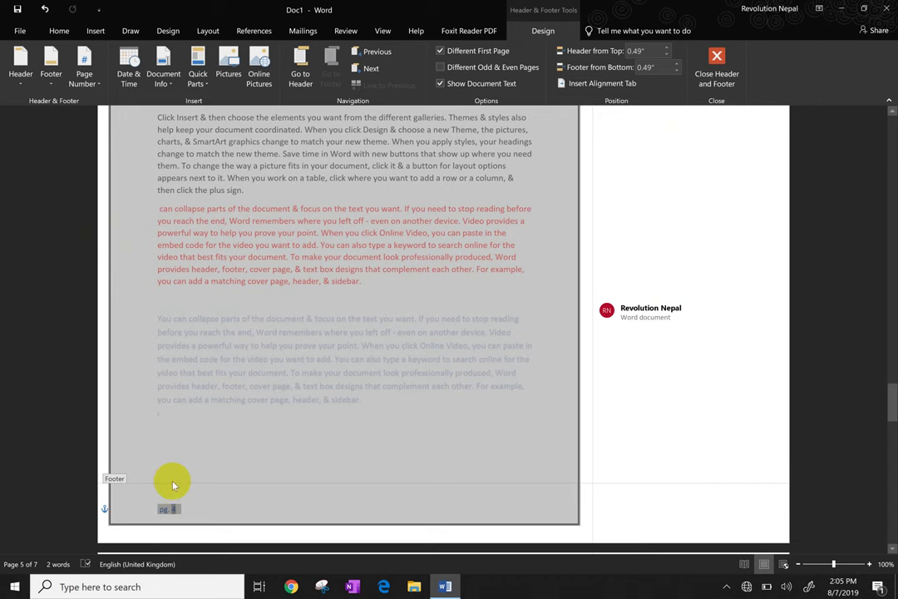
pyautogui.write('Nepal ')
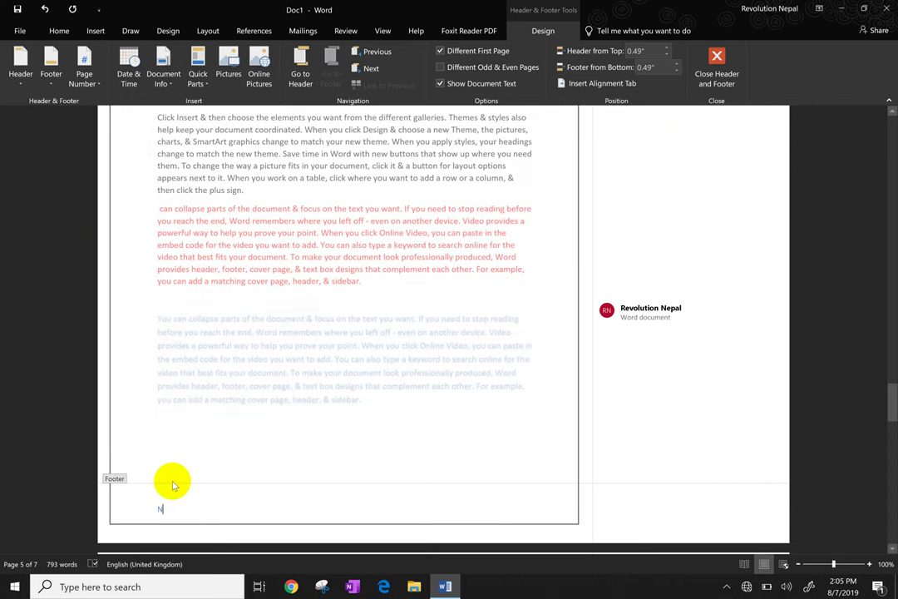
pyautogui.write('online')
pyautogui.write(' school')
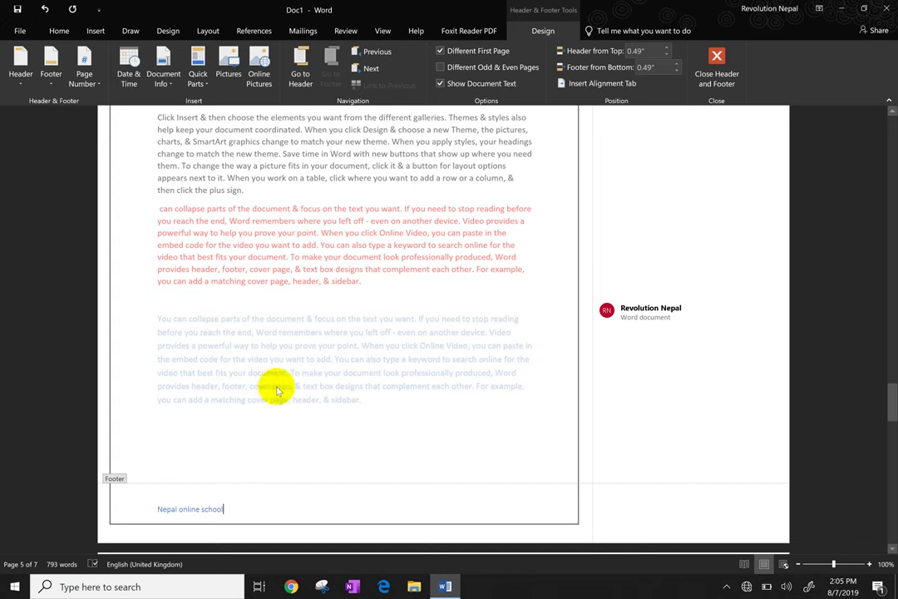
pyautogui.doubleClick(327, 368)
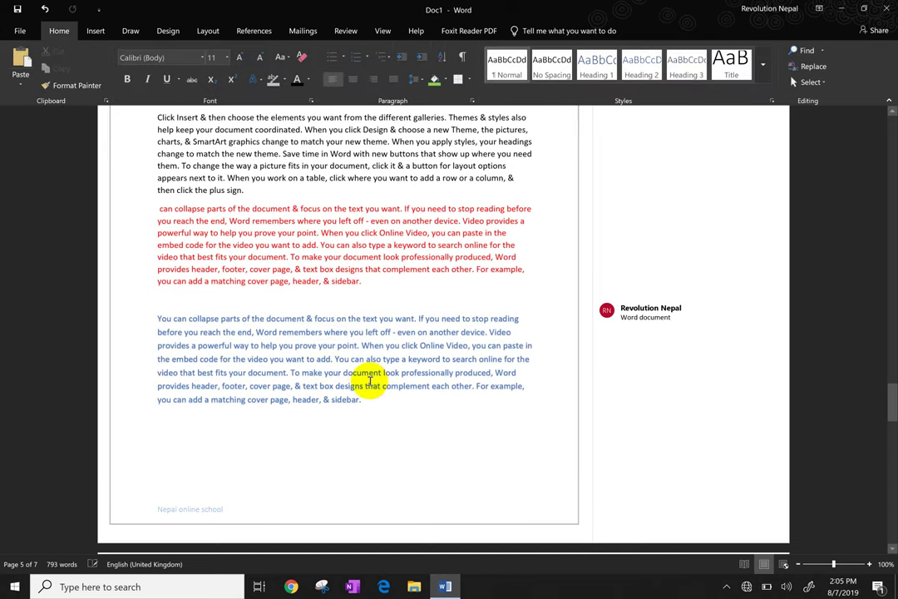
# Add a Plain Number 3 page number at the top right of the page header
pyautogui.scroll(5, 367, 375)
pyautogui.scroll(1, 367, 348)
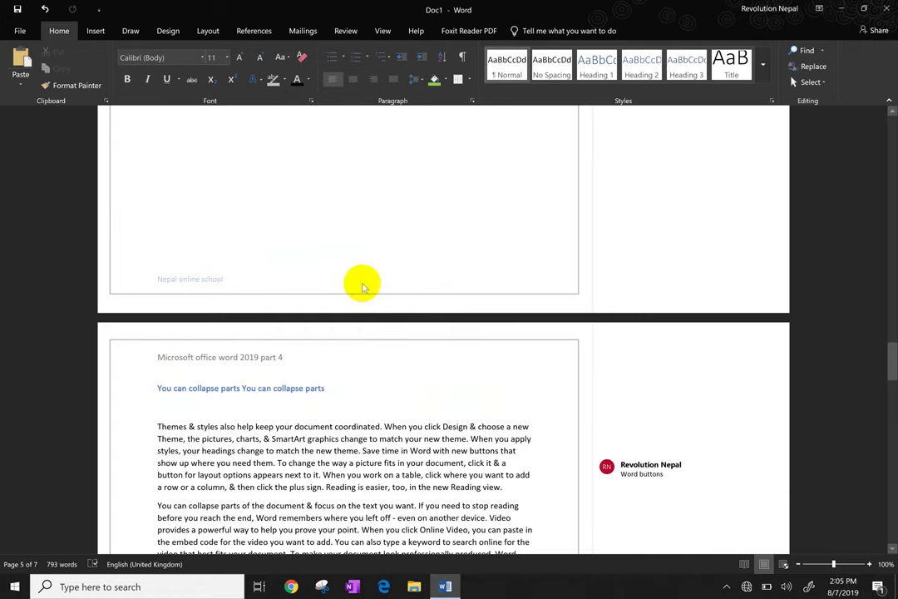
pyautogui.scroll(4, 289, 275)
pyautogui.scroll(4, 289, 275)
pyautogui.scroll(6, 288, 276)
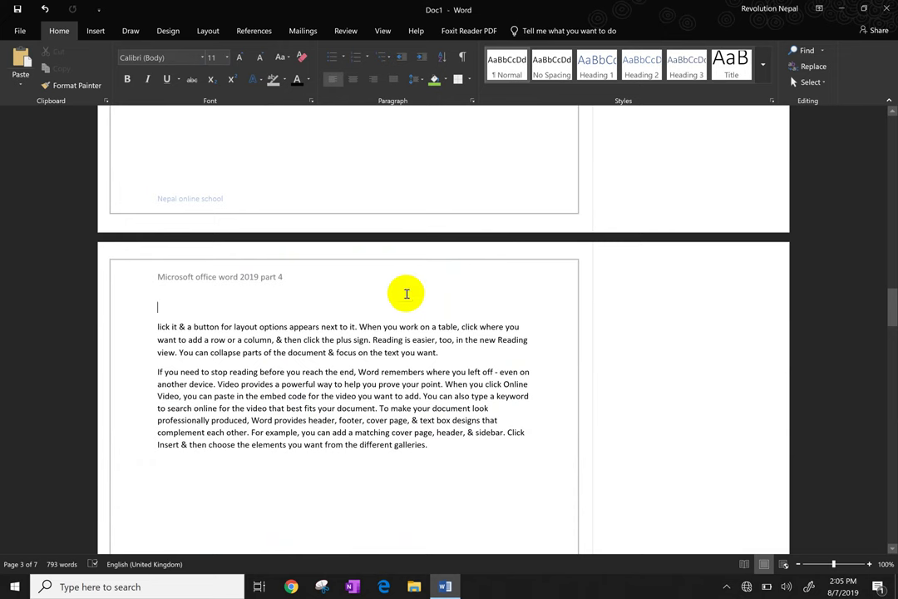
pyautogui.doubleClick(407, 283)
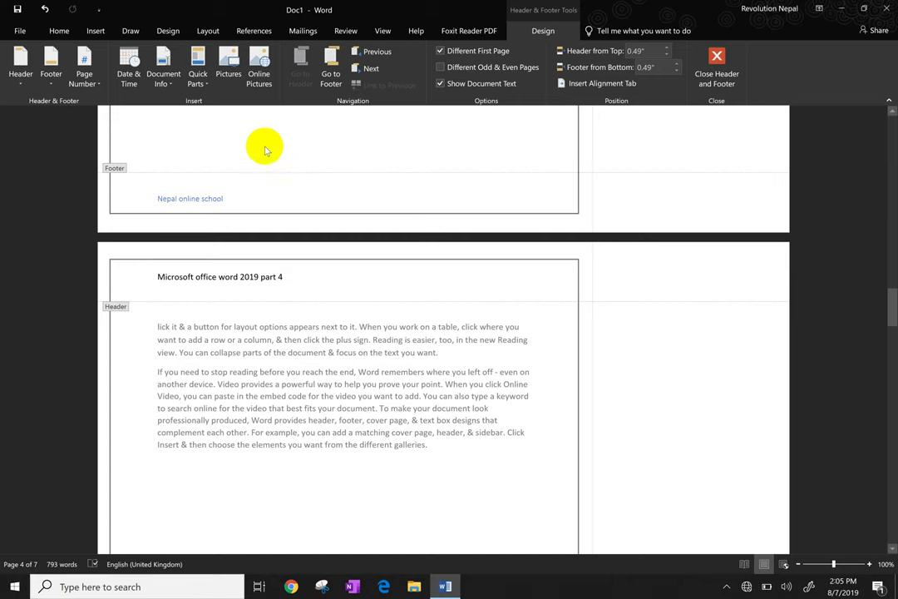
pyautogui.click(83, 83)
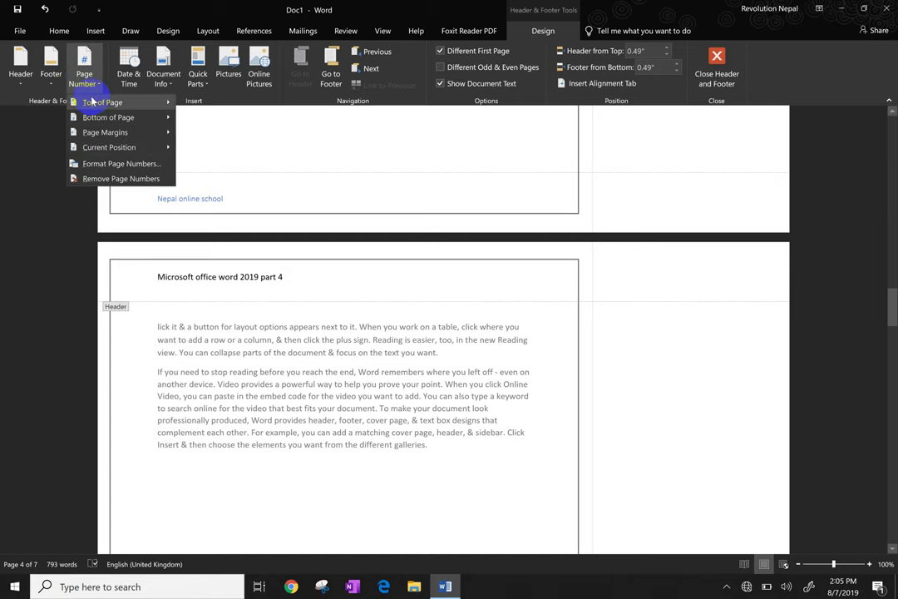
pyautogui.moveTo(93, 102)
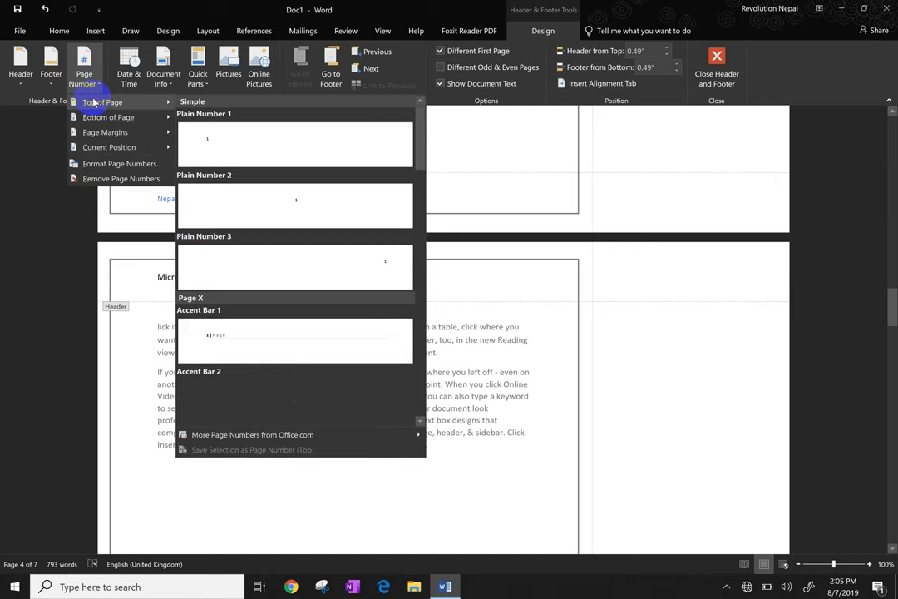
pyautogui.click(257, 255)
# Close header and footer editing, keeping the 'Nepal online school' footer
pyautogui.scroll(3, 480, 247)
pyautogui.scroll(5, 479, 248)
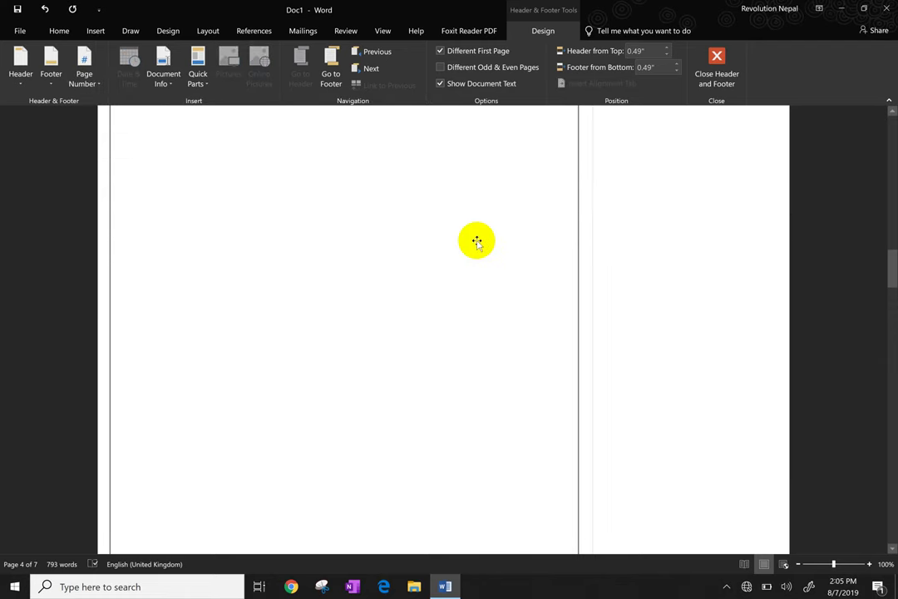
pyautogui.scroll(3, 476, 241)
pyautogui.scroll(2, 476, 241)
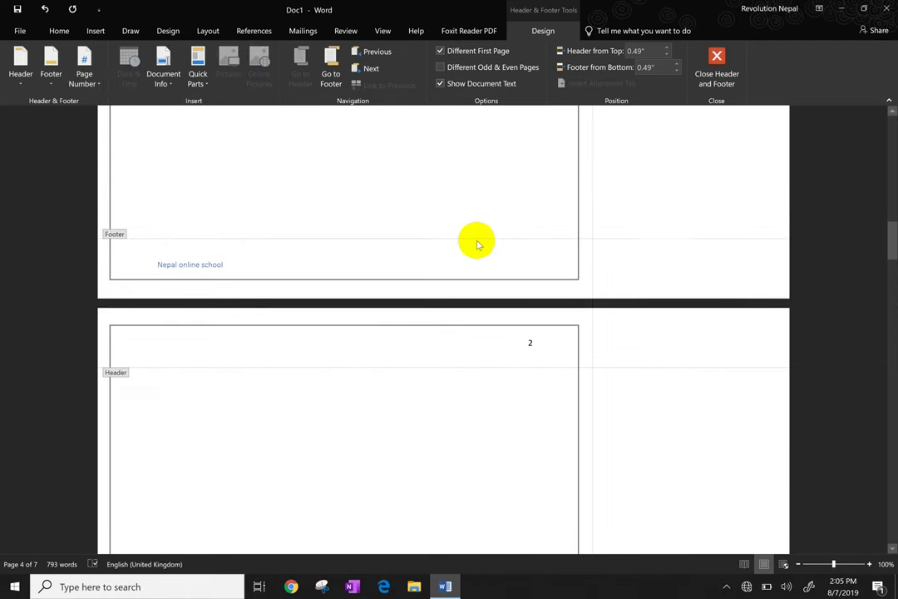
pyautogui.click(715, 82)
pyautogui.scroll(5, 430, 281)
pyautogui.scroll(3, 429, 280)
pyautogui.scroll(5, 429, 278)
pyautogui.scroll(5, 427, 274)
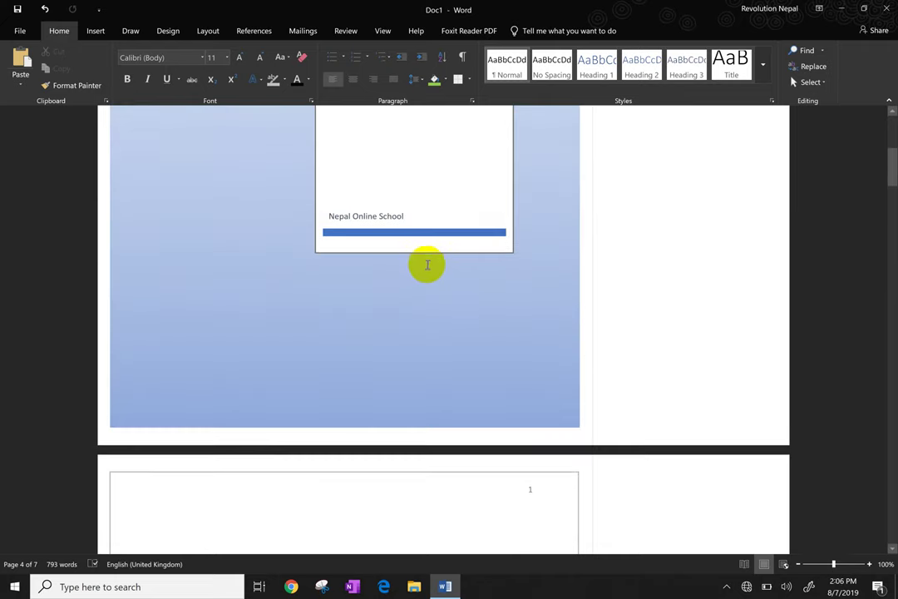
pyautogui.scroll(-1, 434, 254)
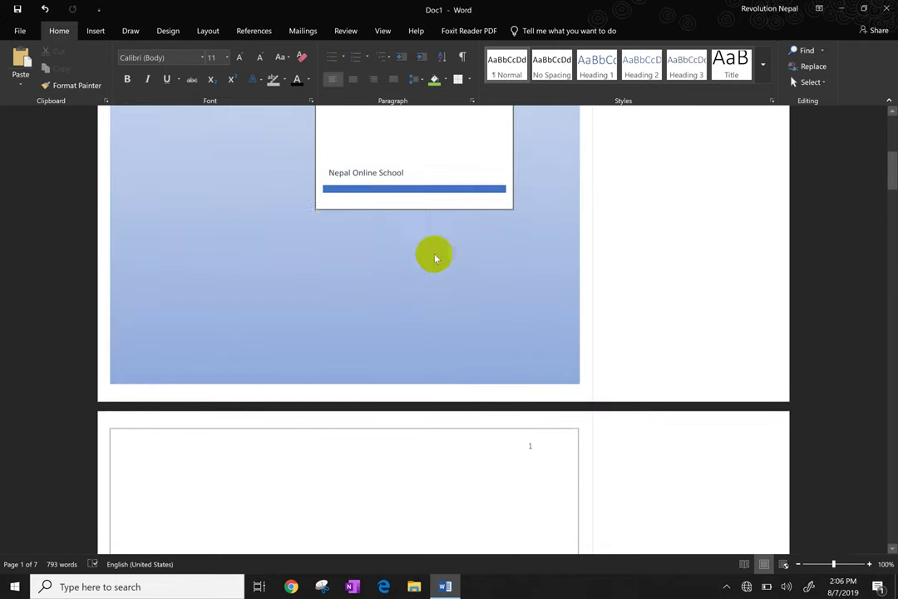
pyautogui.scroll(-3, 434, 253)
pyautogui.scroll(-2, 434, 254)
pyautogui.scroll(-5, 434, 253)
pyautogui.scroll(-5, 435, 253)
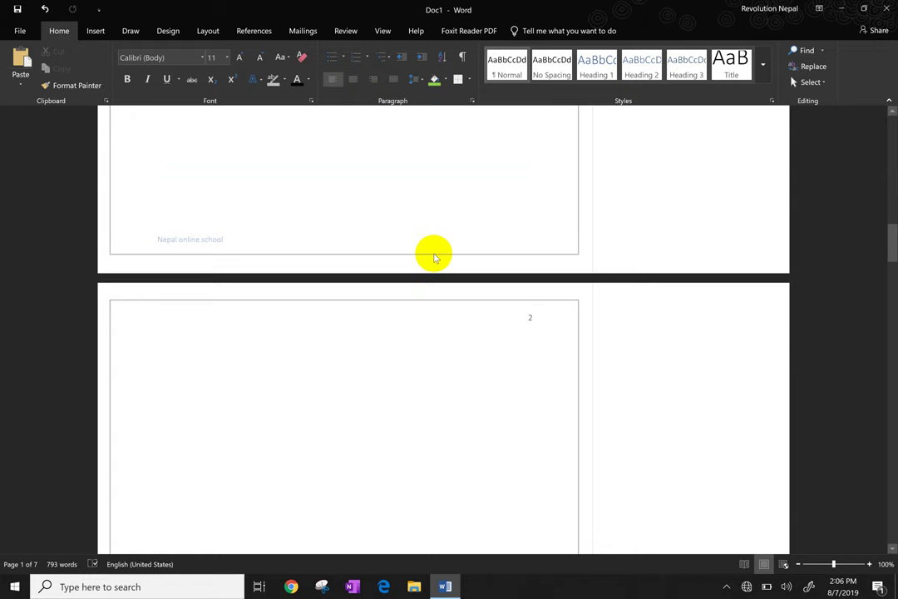
pyautogui.scroll(-1, 355, 226)
pyautogui.scroll(-5, 355, 227)
pyautogui.scroll(-6, 356, 226)
pyautogui.scroll(-5, 356, 226)
pyautogui.scroll(-8, 357, 225)
pyautogui.scroll(-6, 357, 225)
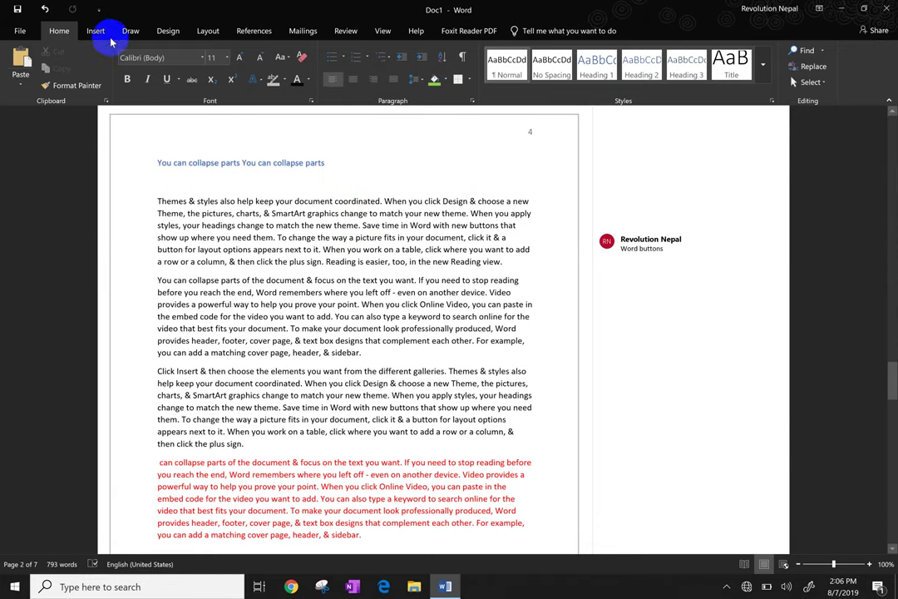
# Insert a Banded Sidebar text box beside the body text on page 4
pyautogui.click(96, 30)
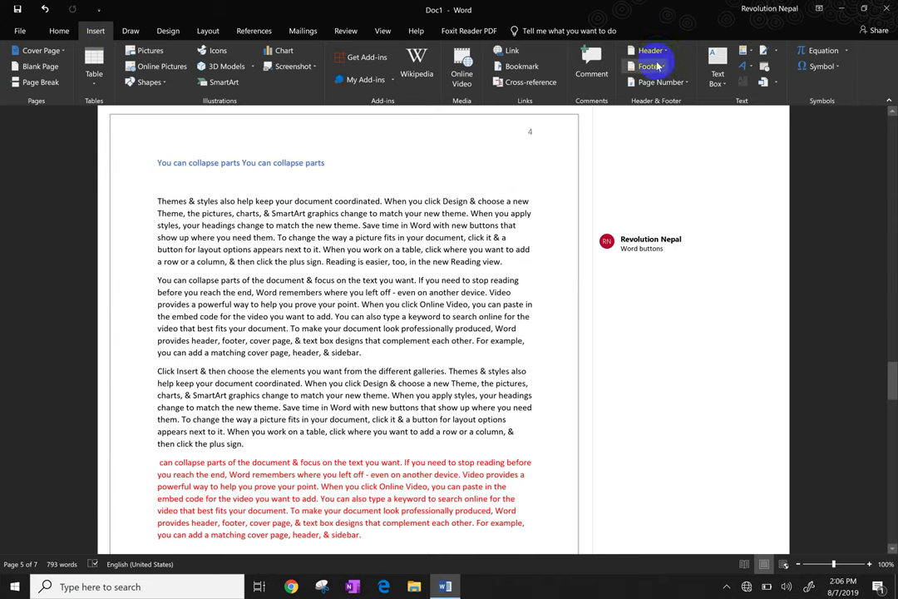
pyautogui.click(659, 86)
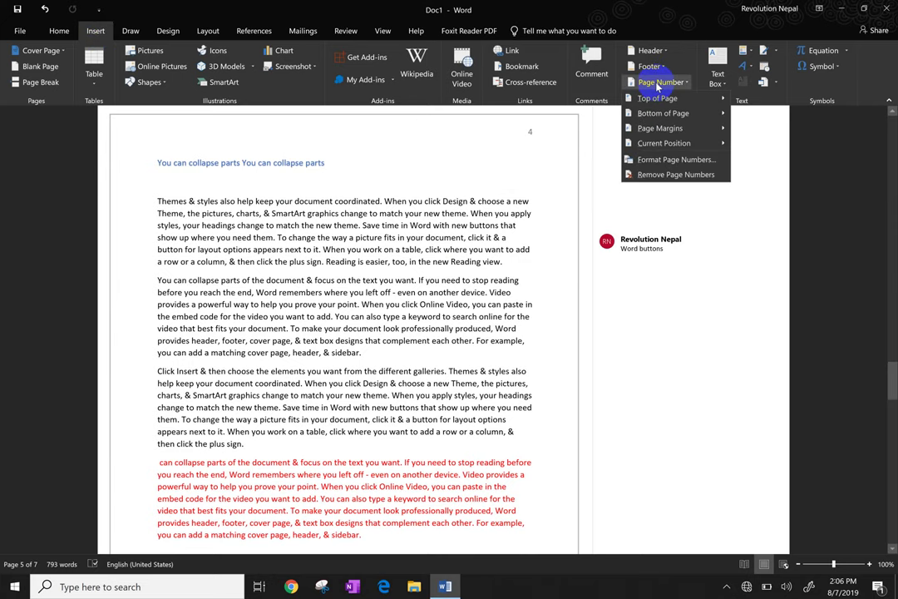
pyautogui.click(495, 185)
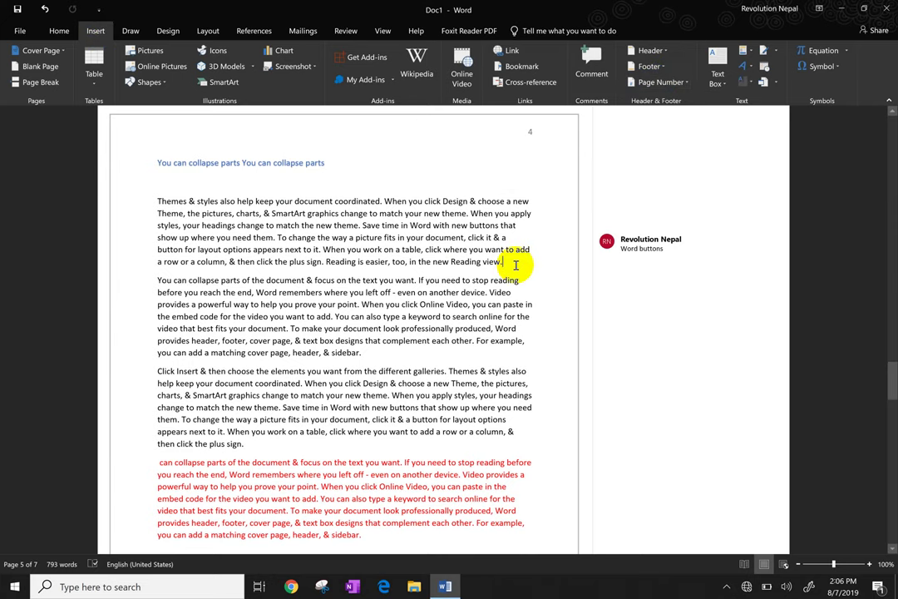
pyautogui.click(714, 86)
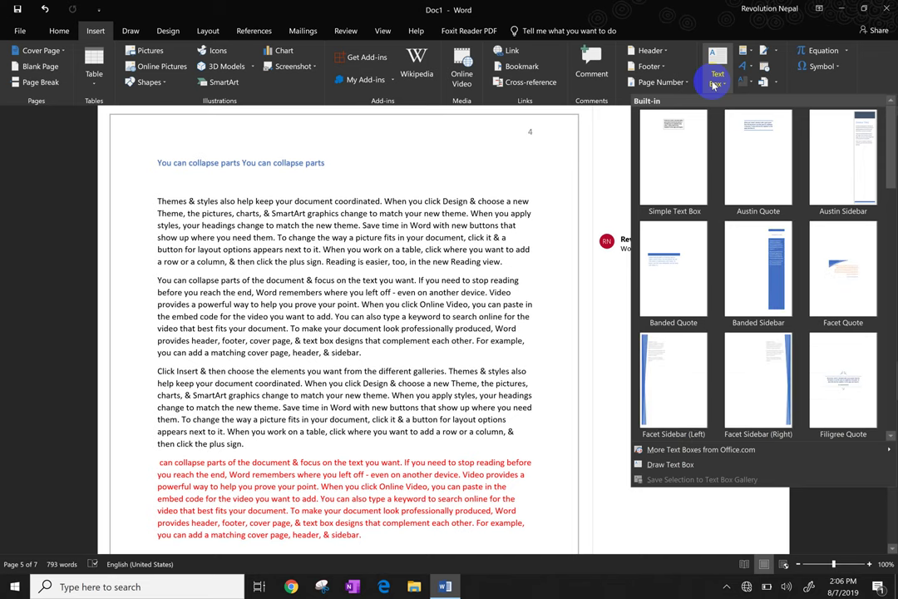
pyautogui.click(782, 266)
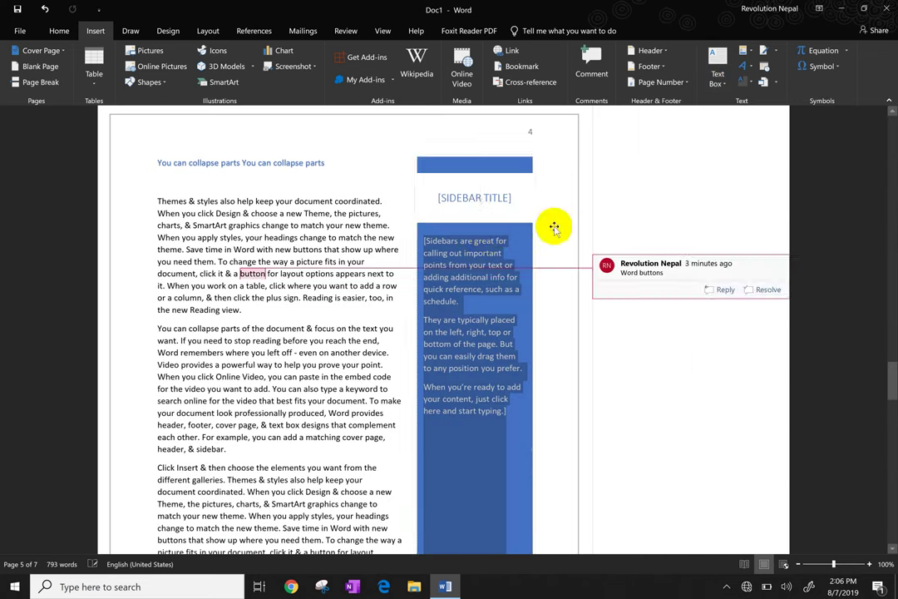
# Replace the sidebar's placeholder title with 'TECH'
pyautogui.click(456, 199)
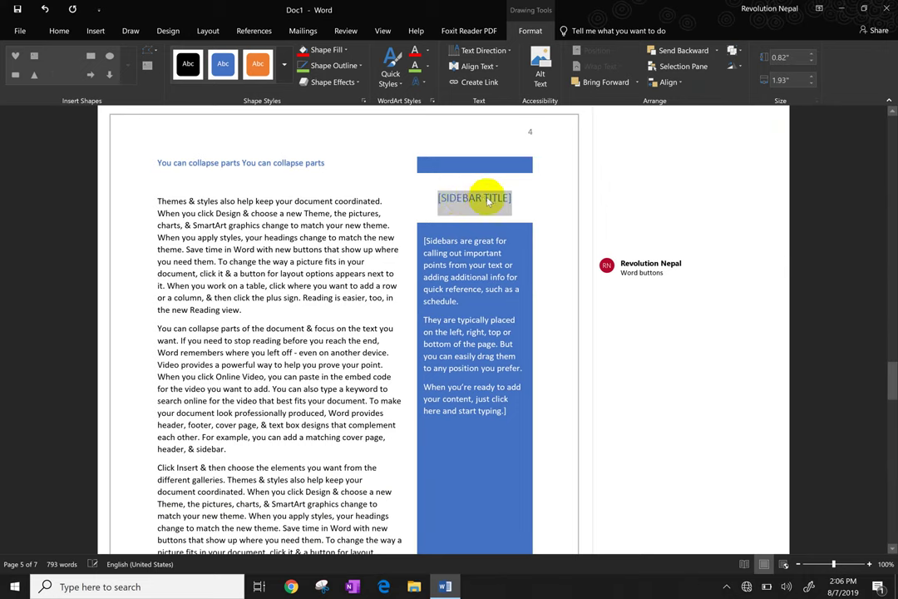
pyautogui.click(471, 199)
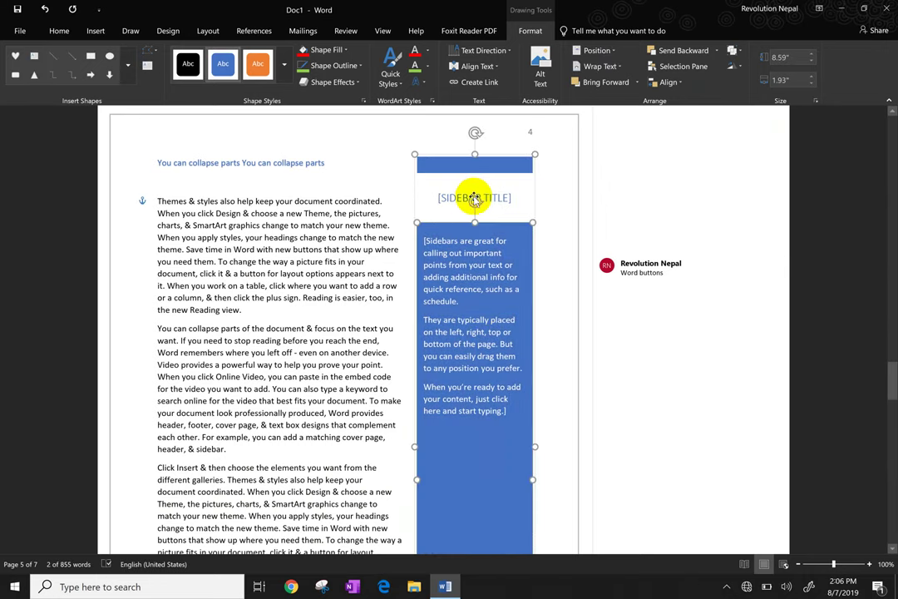
pyautogui.tripleClick(456, 198)
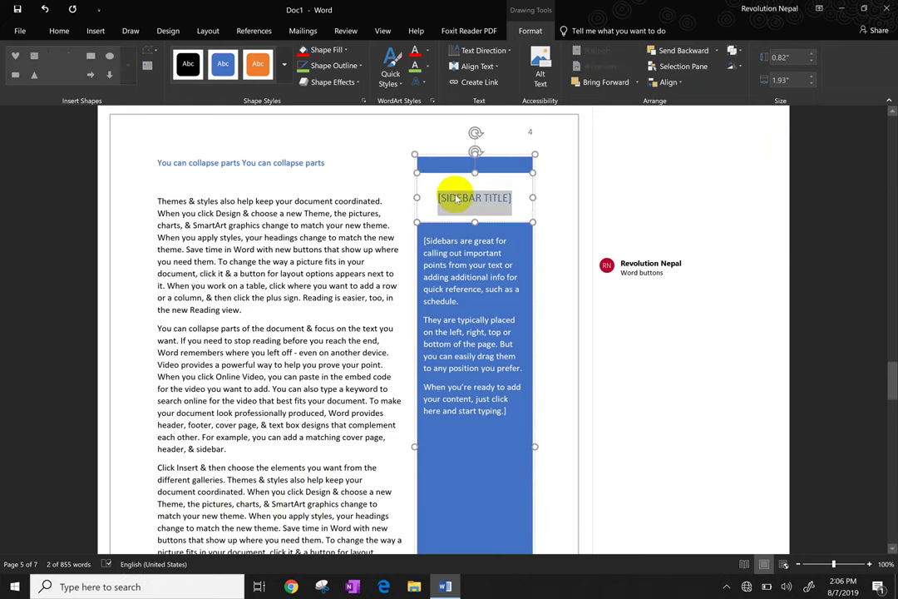
pyautogui.write('NOTE')
pyautogui.write('CH')
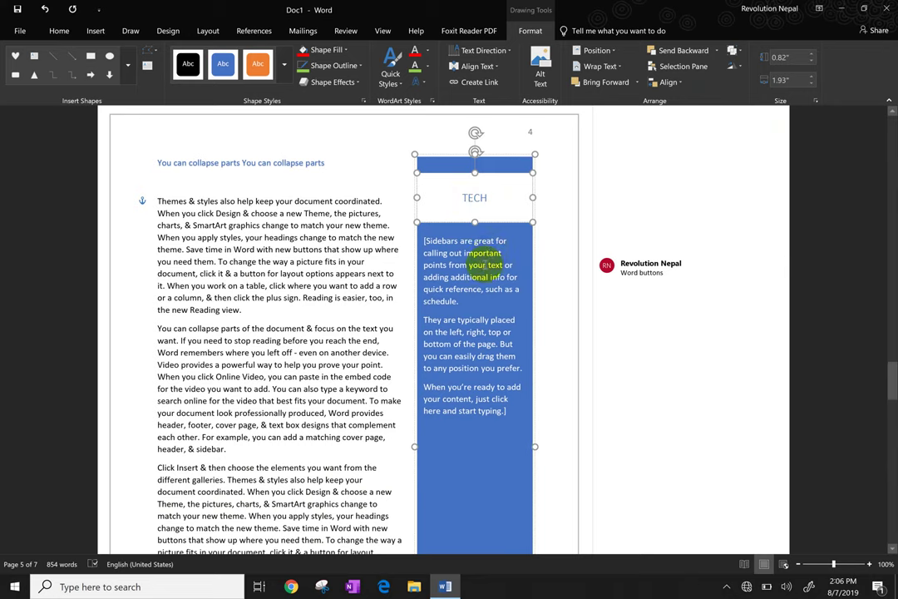
# Replace the sidebar's placeholder body text with 'Word compute'
pyautogui.click(486, 253)
pyautogui.hotkey('ctrl', 'a')
pyautogui.press('Delete')
pyautogui.write('Word c')
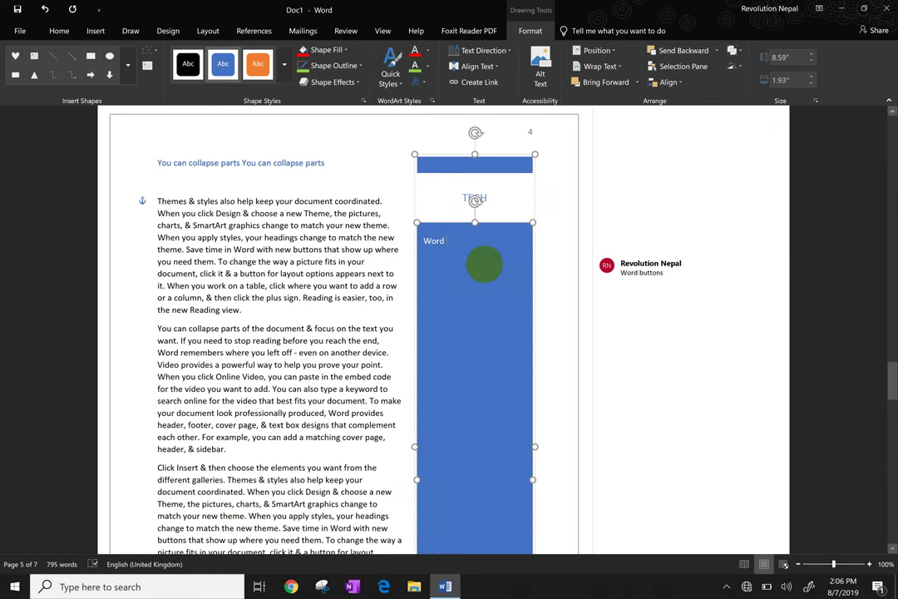
pyautogui.write('ompute')
pyautogui.scroll(-1, 484, 265)
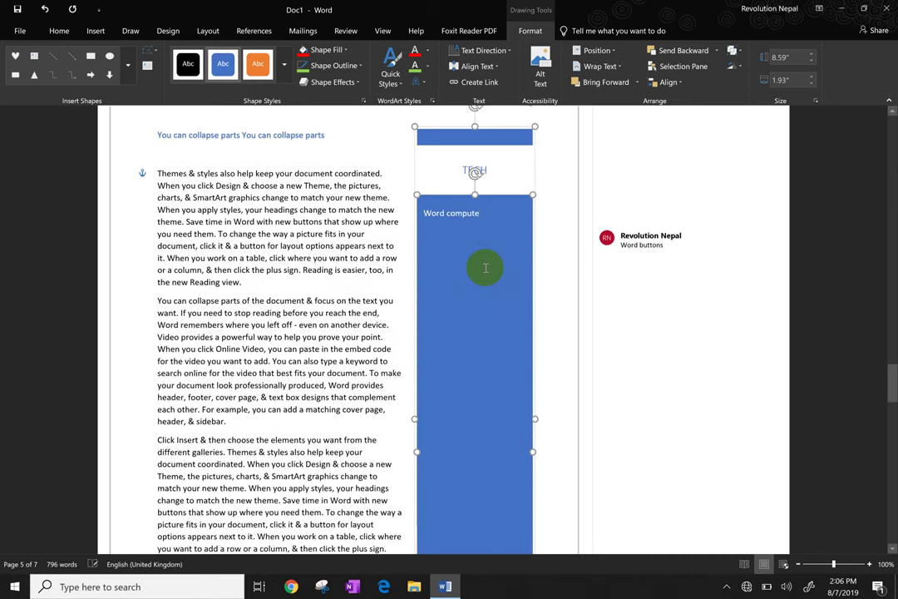
pyautogui.scroll(-3, 486, 268)
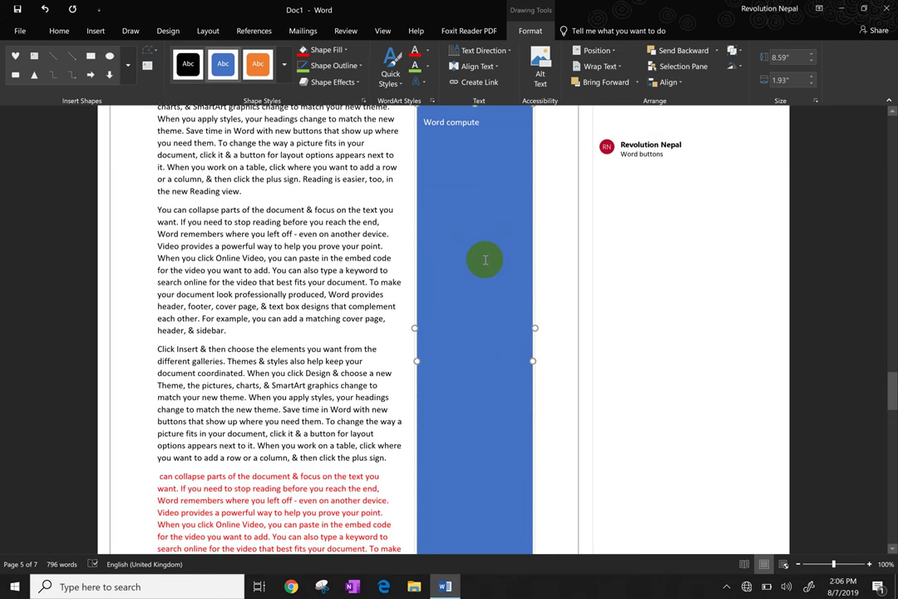
pyautogui.scroll(1, 482, 264)
pyautogui.scroll(2, 483, 254)
pyautogui.scroll(2, 491, 242)
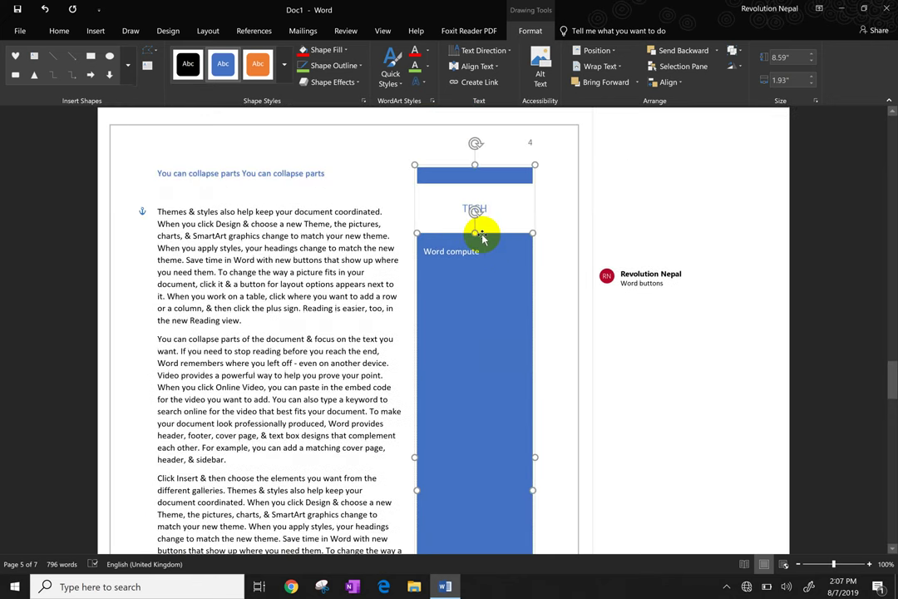
pyautogui.scroll(1, 480, 236)
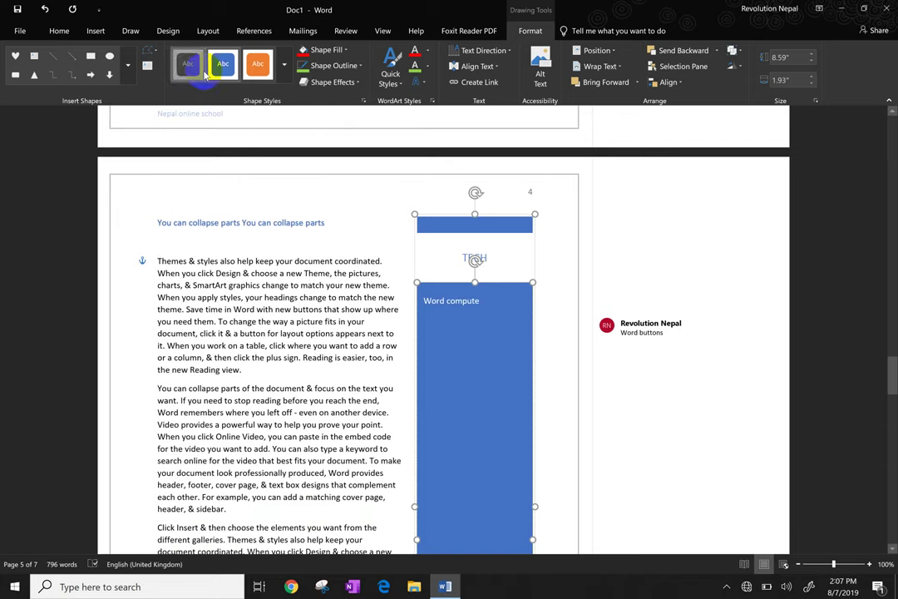
# Apply a shape style to the sidebar body box and set its shadow to No Shadow
pyautogui.click(326, 50)
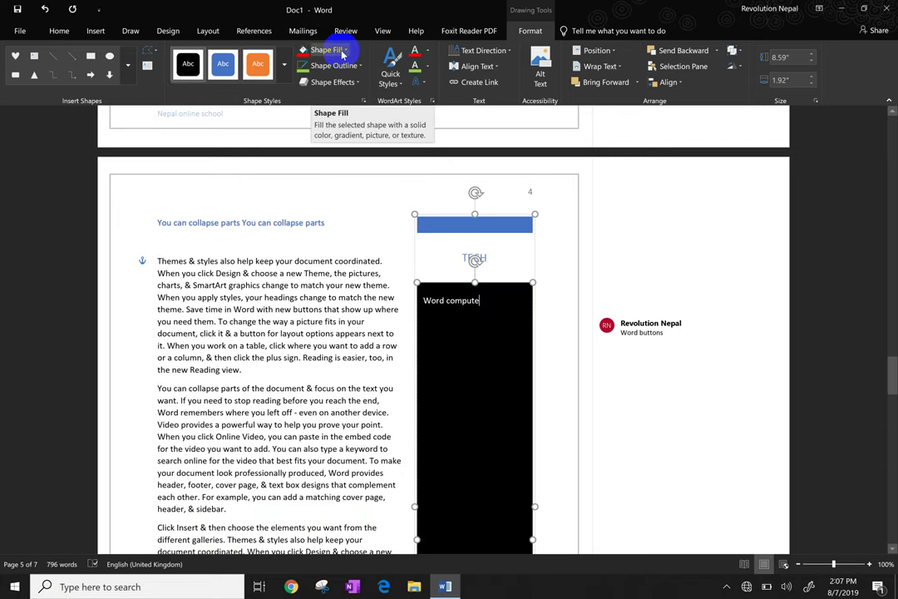
pyautogui.click(343, 49)
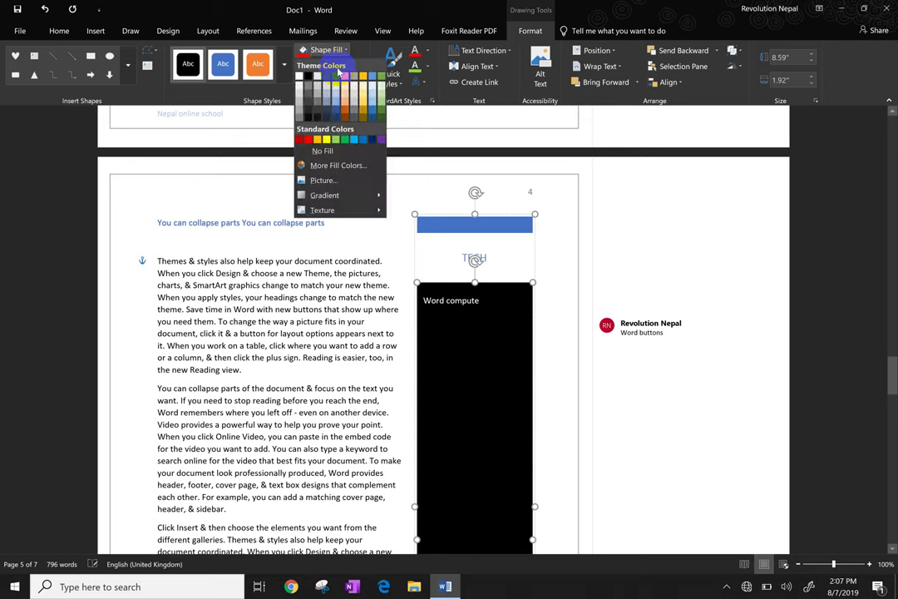
pyautogui.click(387, 95)
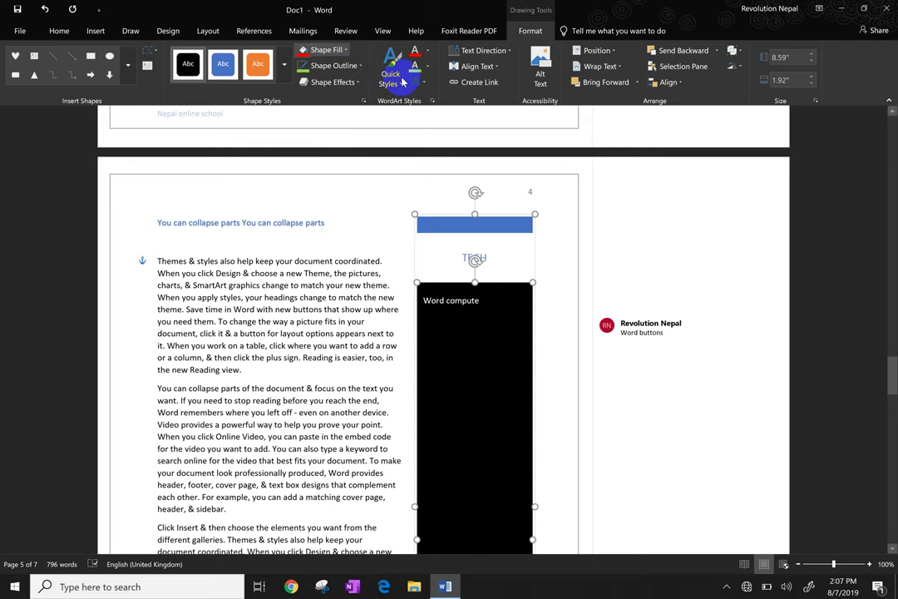
pyautogui.click(341, 82)
pyautogui.click(334, 131)
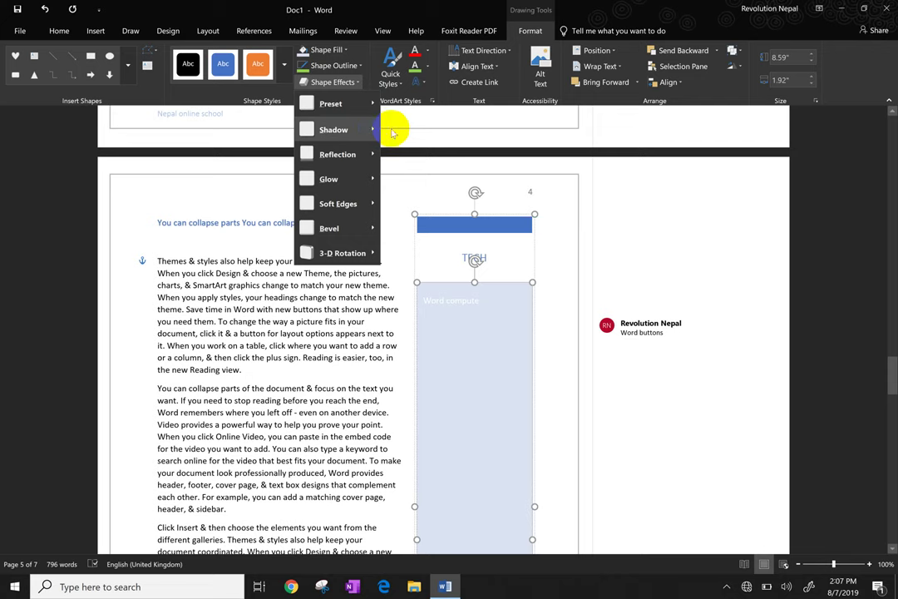
pyautogui.click(397, 143)
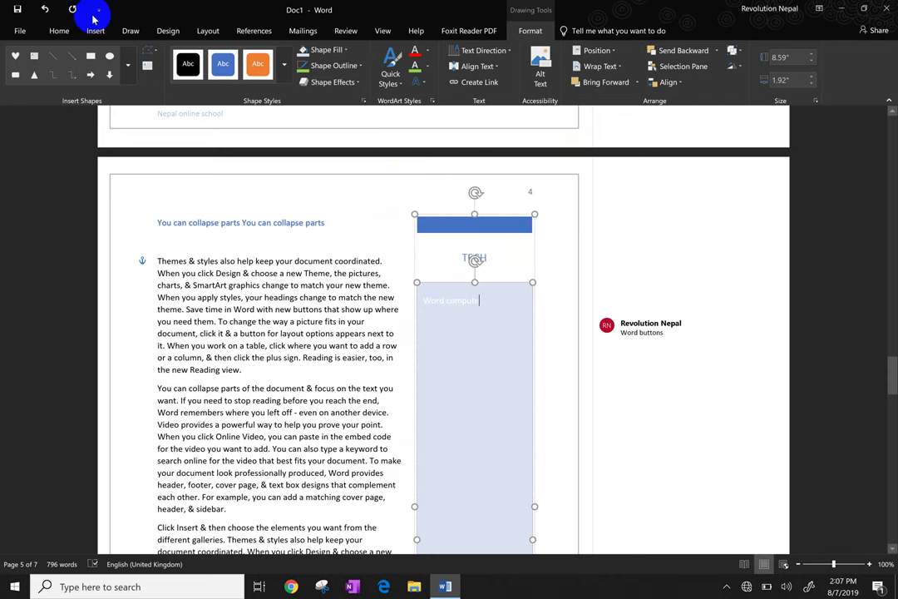
pyautogui.click(96, 31)
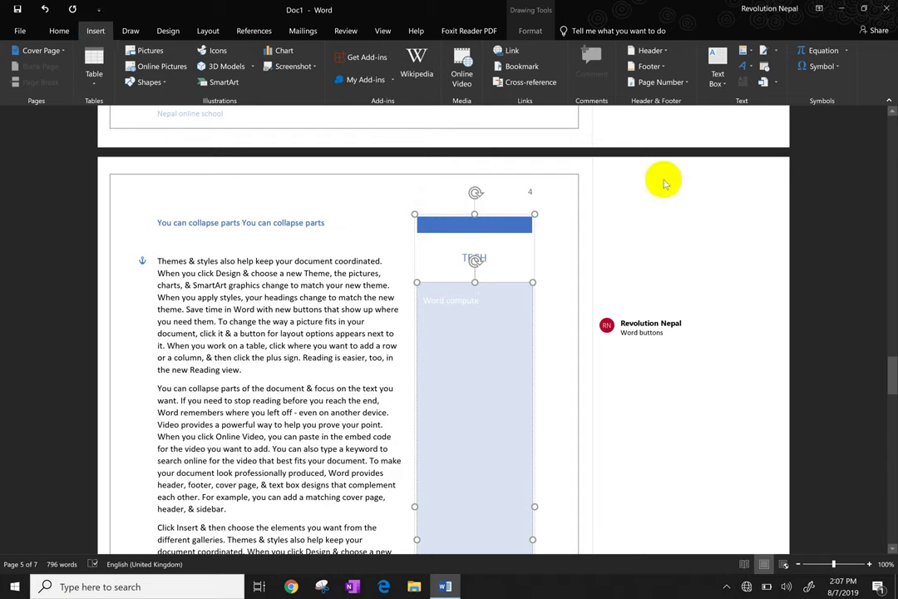
# Insert a WordArt reading 'Your text here' from the style gallery, then deselect it
pyautogui.click(746, 67)
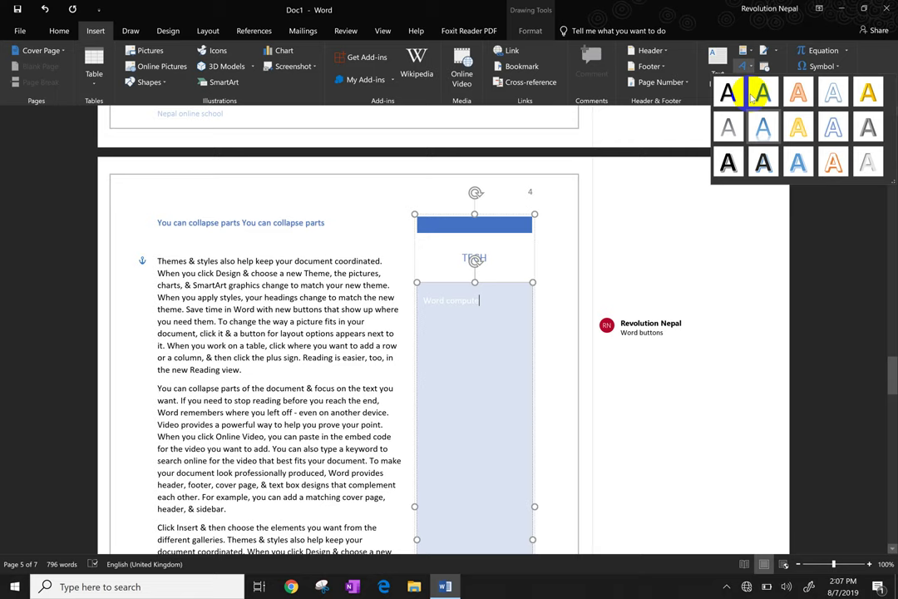
pyautogui.click(763, 131)
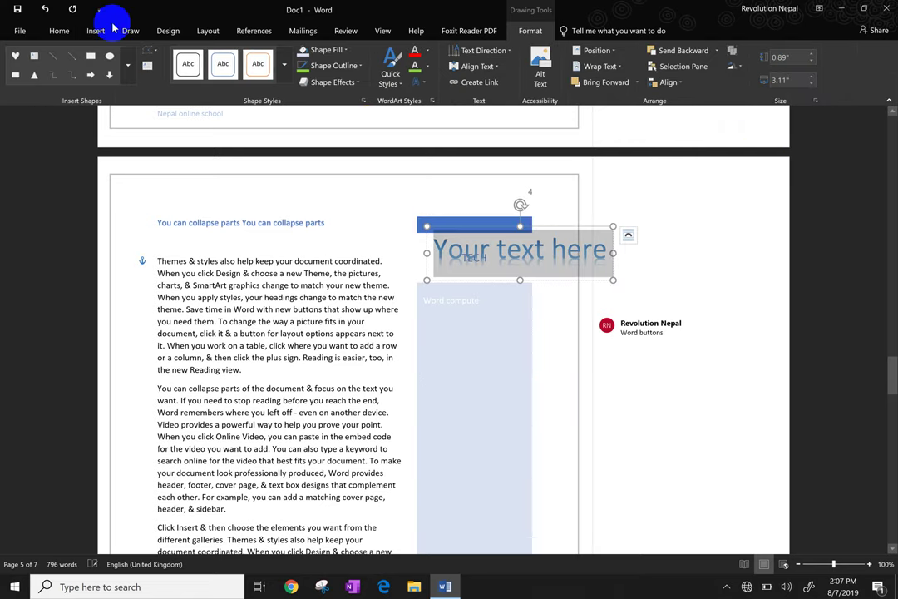
pyautogui.click(97, 30)
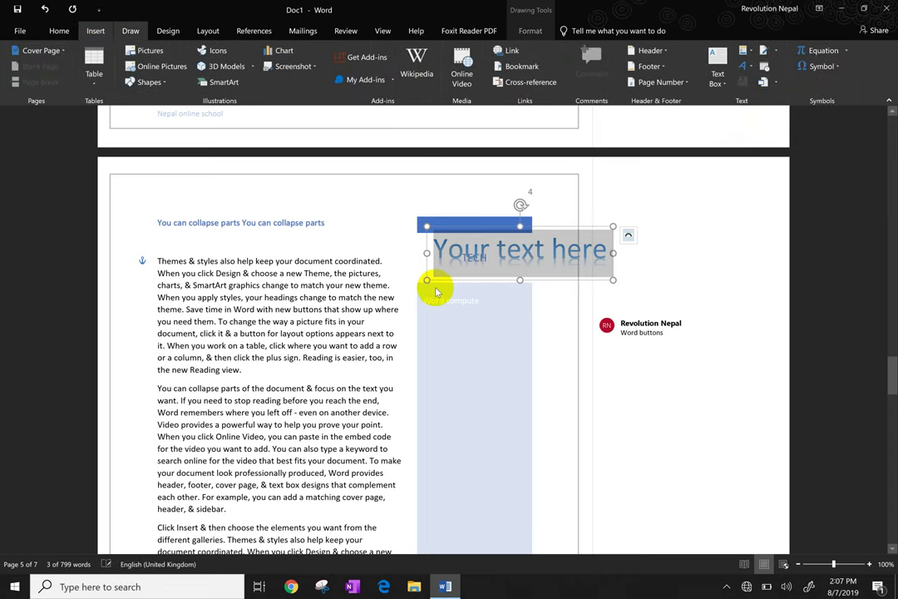
pyautogui.click(308, 263)
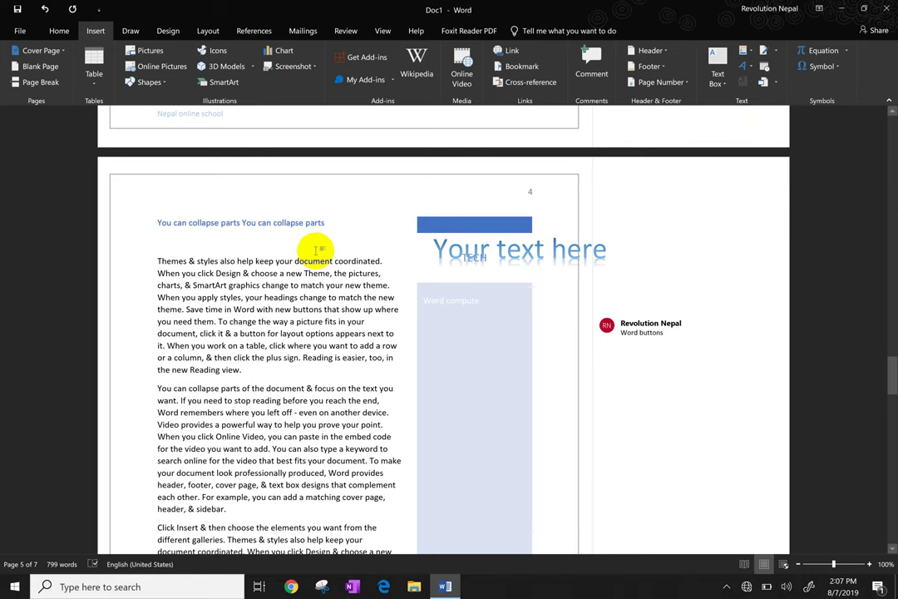
# Scroll to the empty page 6 and place the cursor at its first line
pyautogui.scroll(-3, 341, 250)
pyautogui.scroll(-2, 325, 258)
pyautogui.scroll(-3, 321, 259)
pyautogui.scroll(-1, 321, 261)
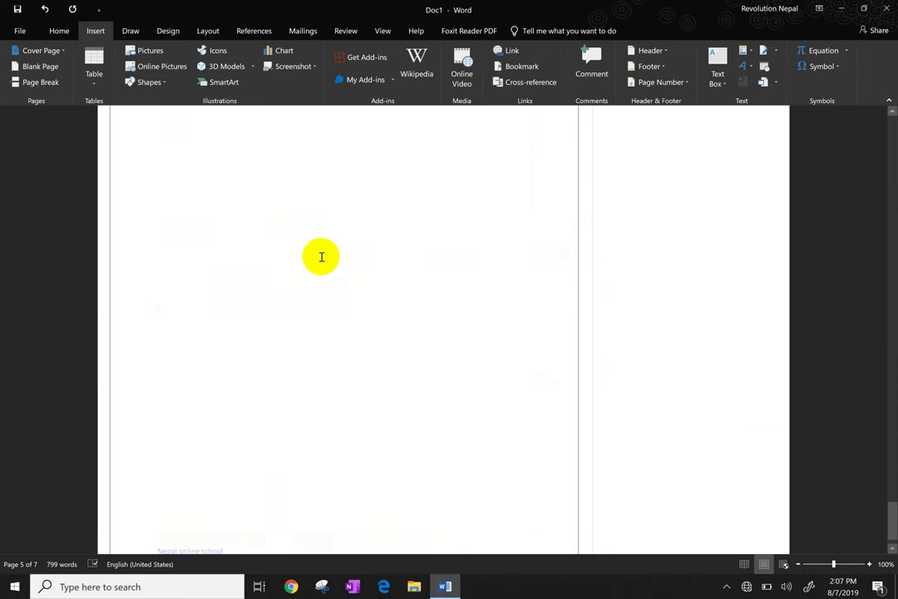
pyautogui.scroll(-10, 316, 248)
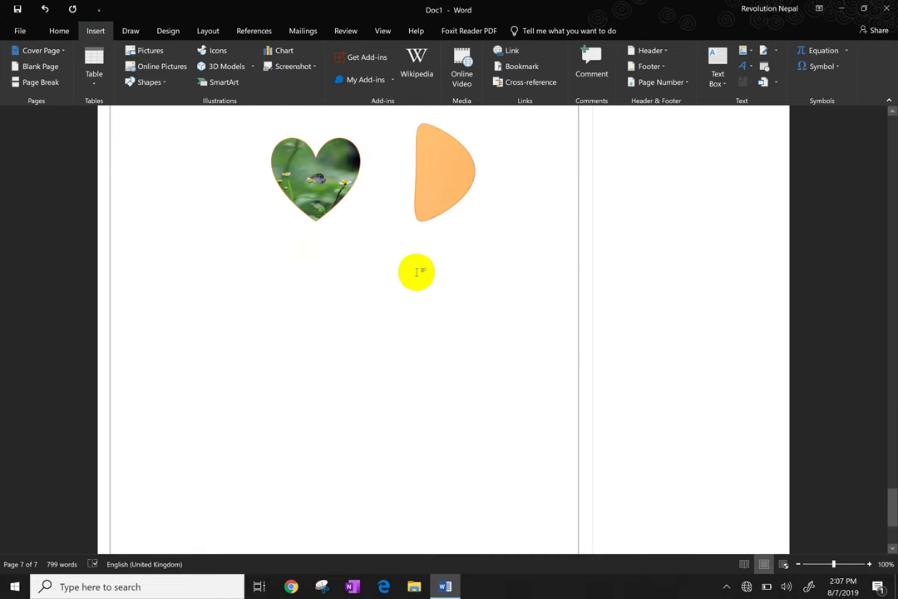
pyautogui.scroll(5, 417, 272)
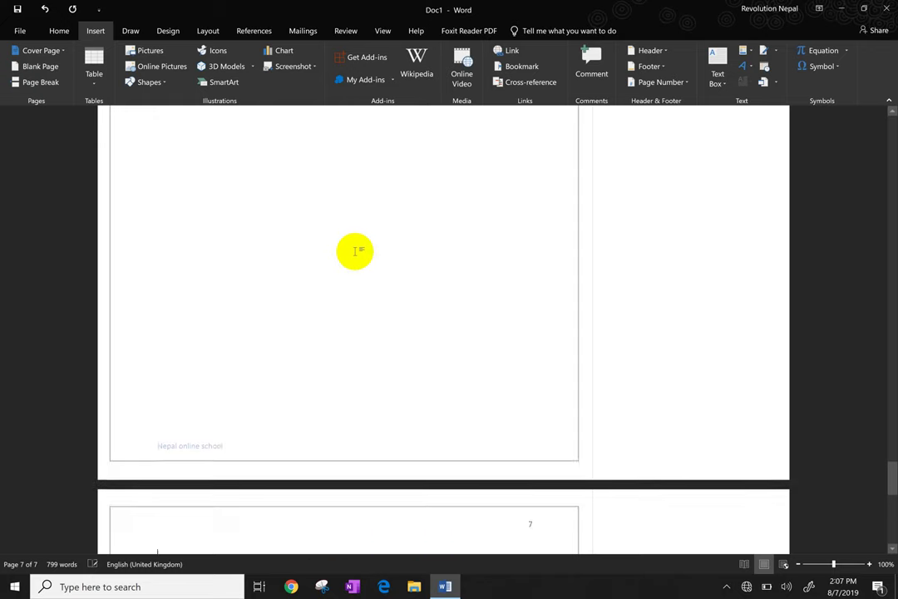
pyautogui.scroll(5, 263, 235)
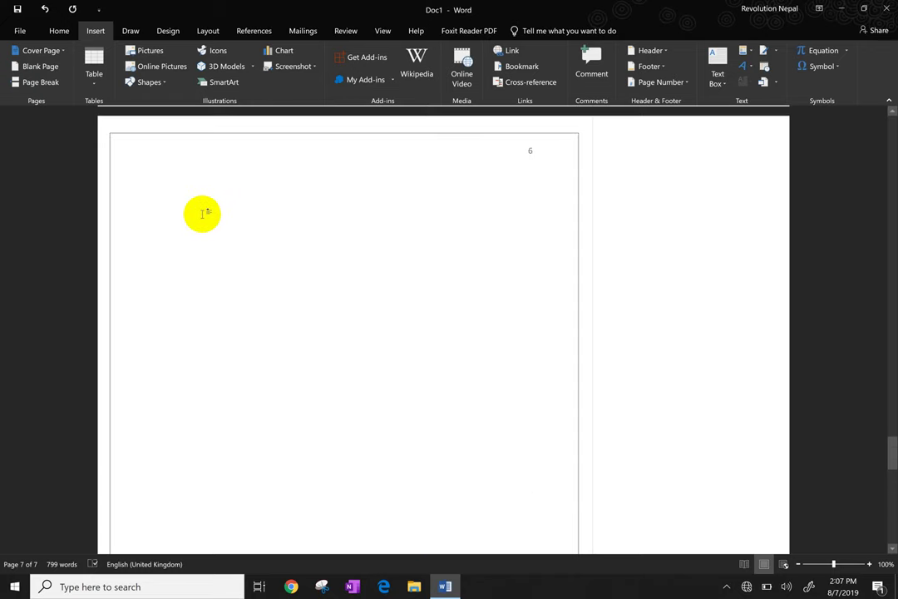
pyautogui.click(182, 219)
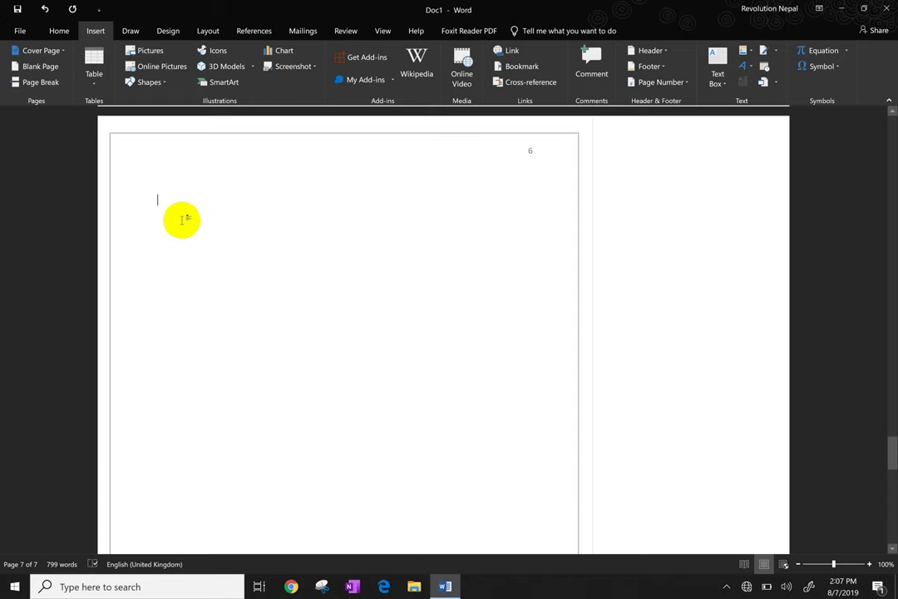
# Insert a Pie chart plotting the sample Sales data for four quarters
pyautogui.click(278, 51)
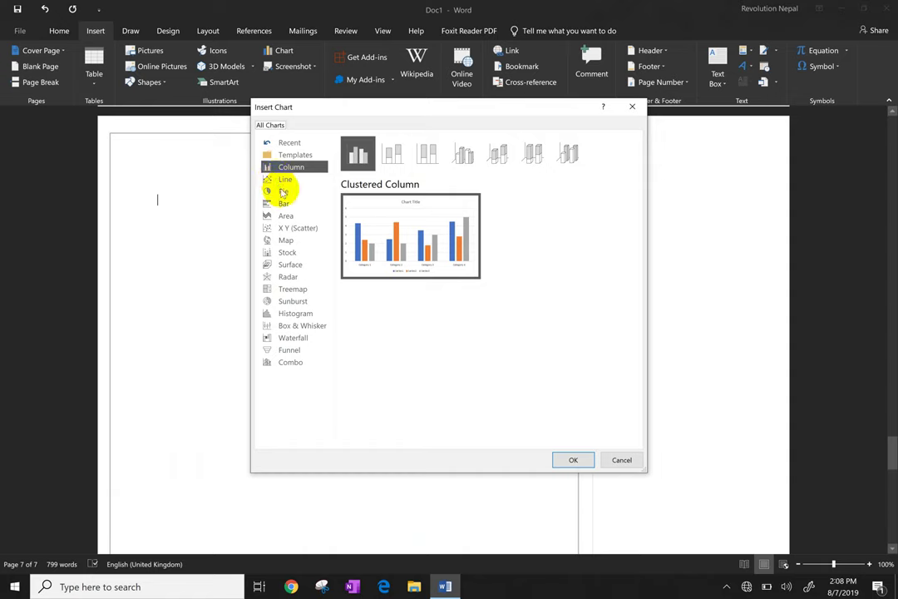
pyautogui.click(283, 192)
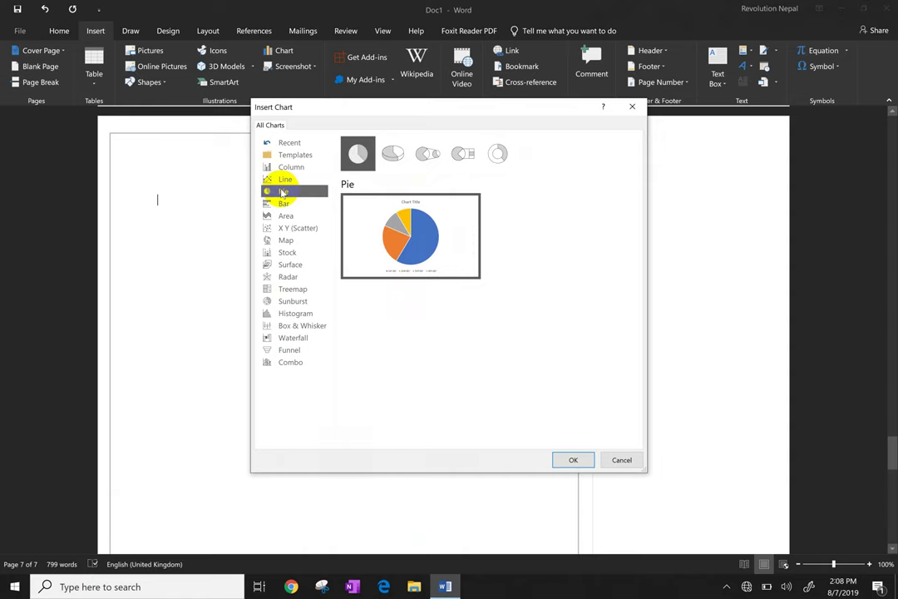
pyautogui.click(560, 460)
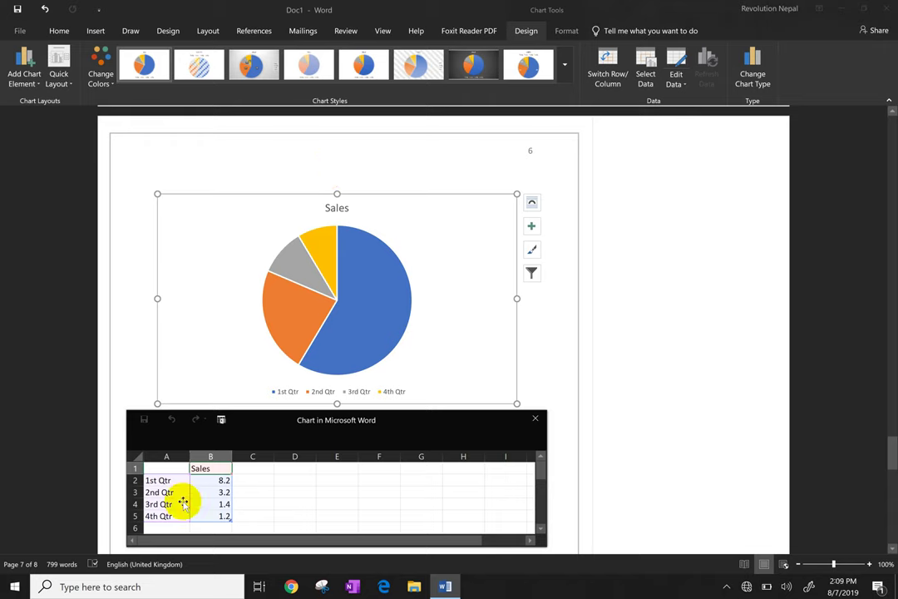
# Change the data headings to 'Marks' and 'Name' and enter the first person's name
pyautogui.doubleClick(213, 470)
pyautogui.write('Mark')
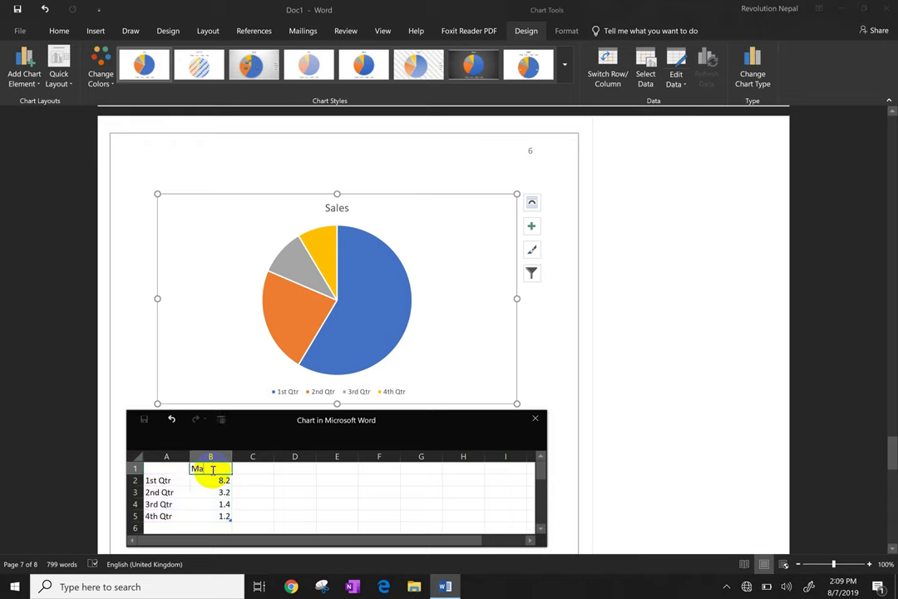
pyautogui.write('s')
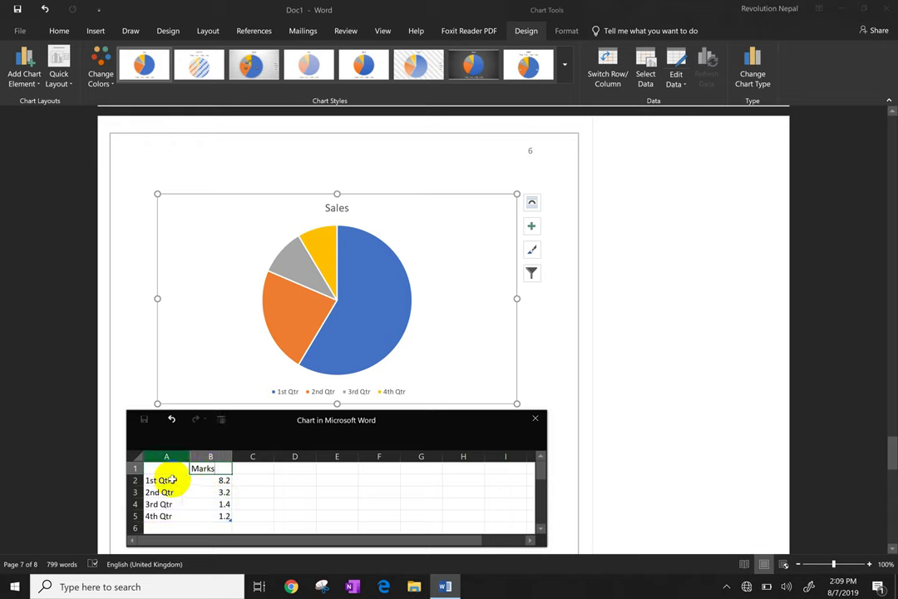
pyautogui.click(168, 474)
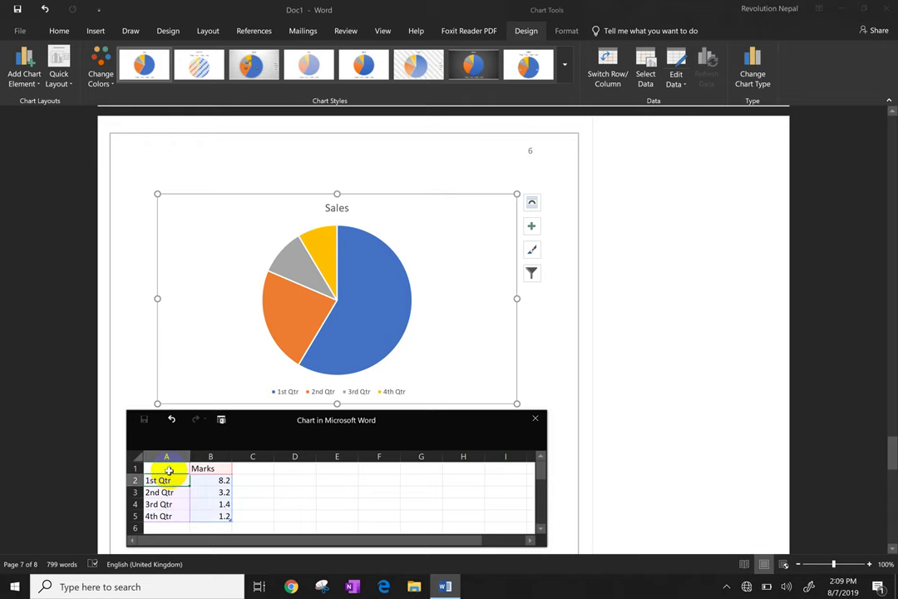
pyautogui.write('Name')
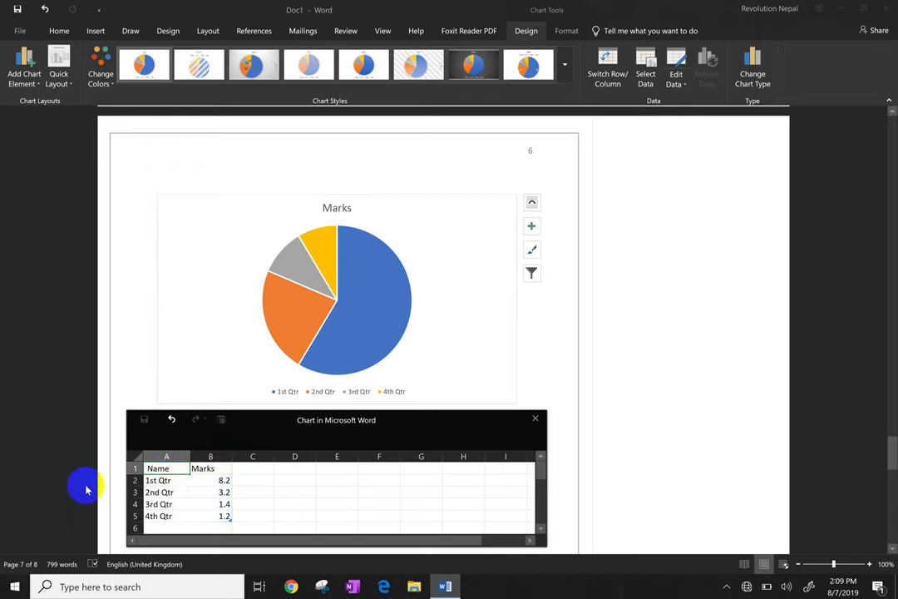
pyautogui.click(167, 481)
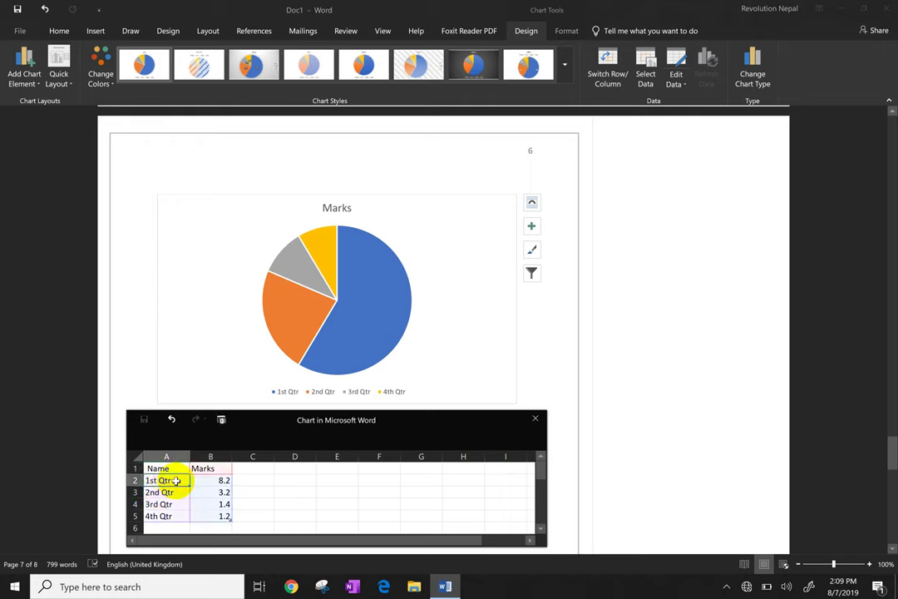
pyautogui.write('Nabin')
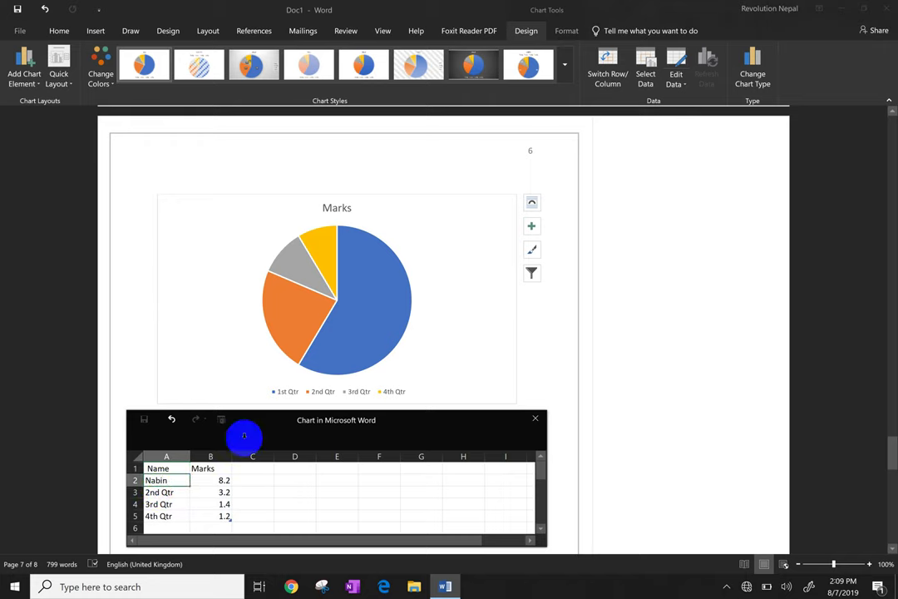
pyautogui.click(223, 483)
# Give the first person 87%, then enter the second person's name with 82%
pyautogui.click(217, 481)
pyautogui.moveTo(215, 481); pyautogui.dragTo(239, 479)
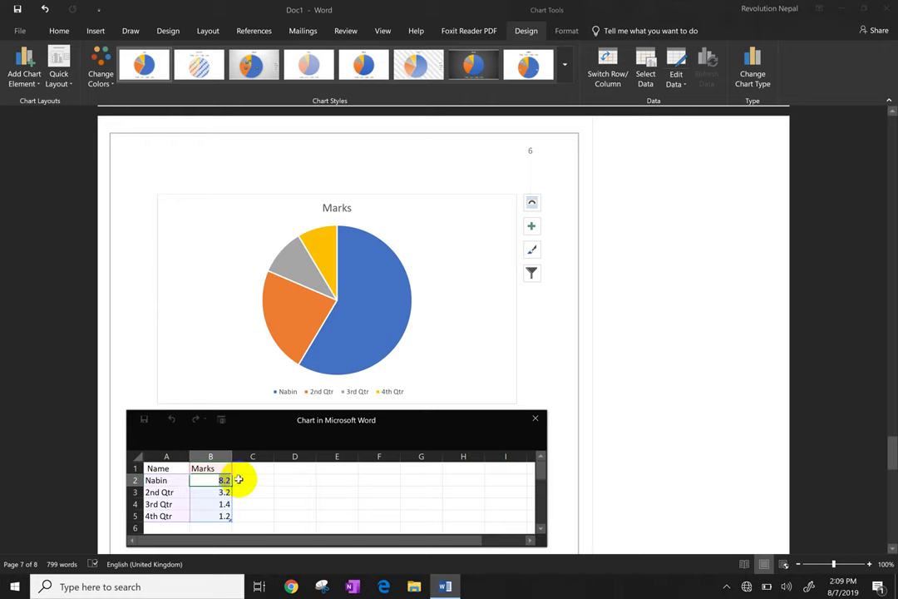
pyautogui.write('87')
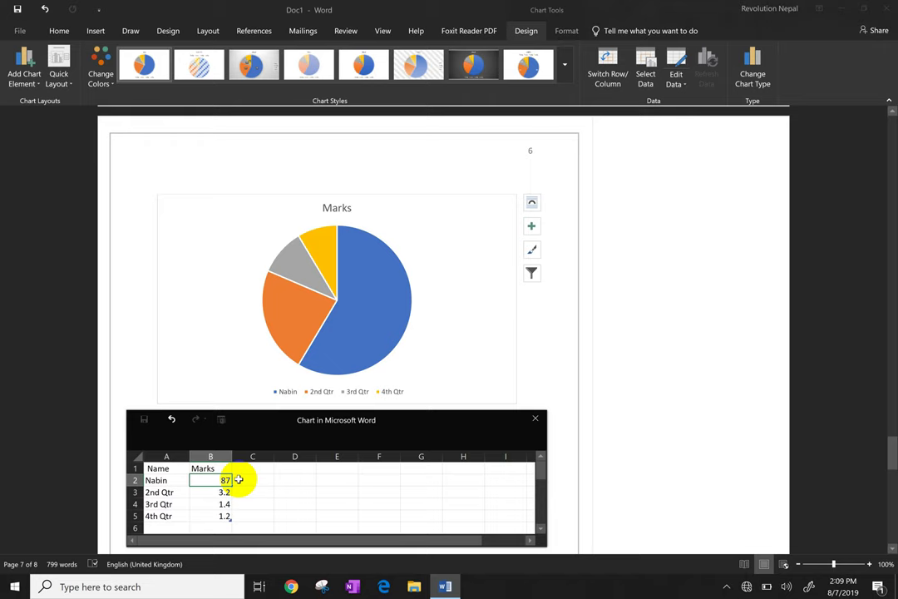
pyautogui.click(160, 492)
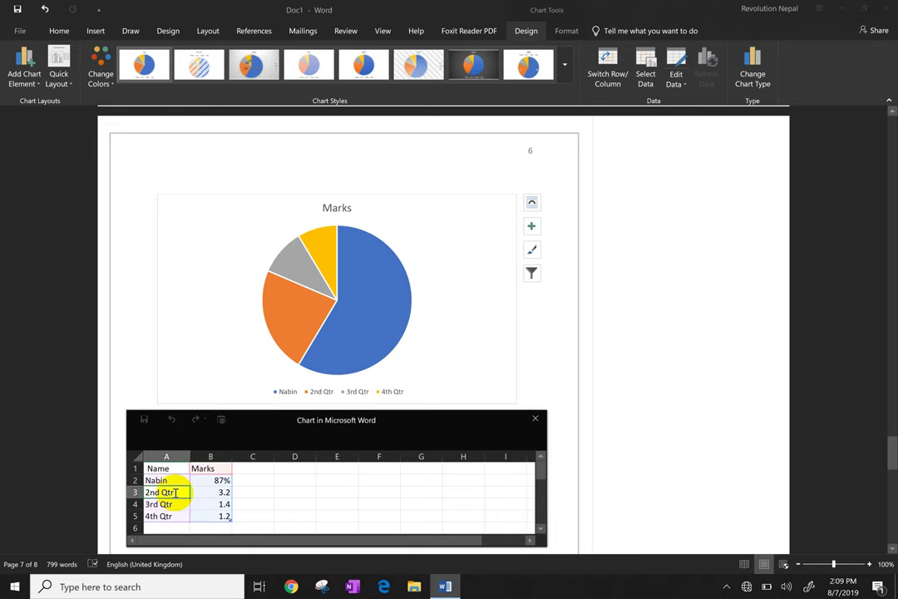
pyautogui.rightClick(135, 493)
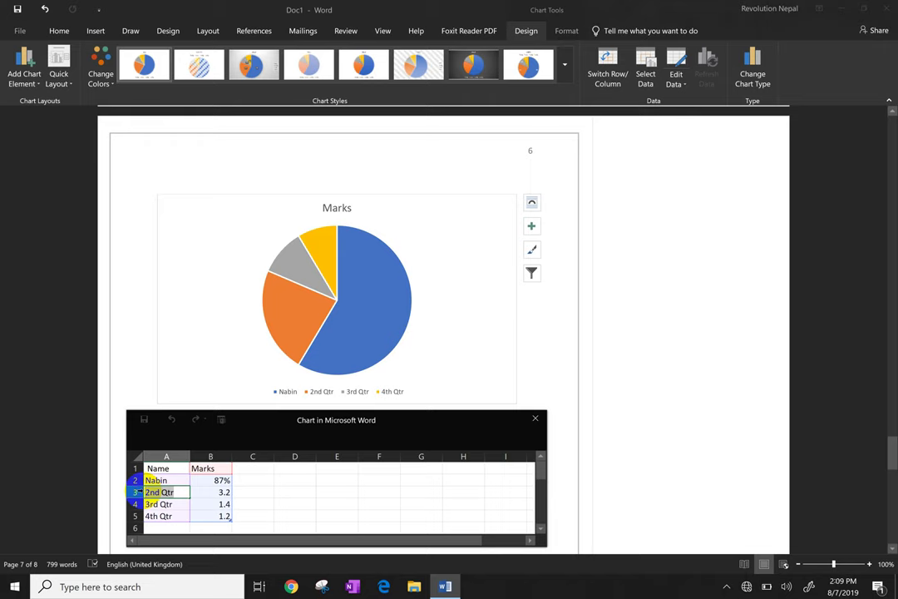
pyautogui.write('musa')
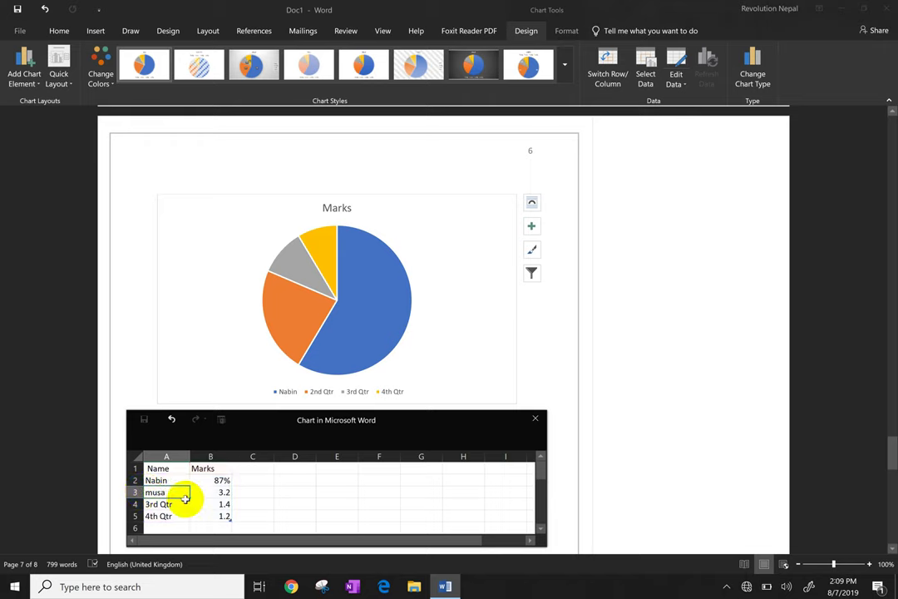
pyautogui.click(221, 493)
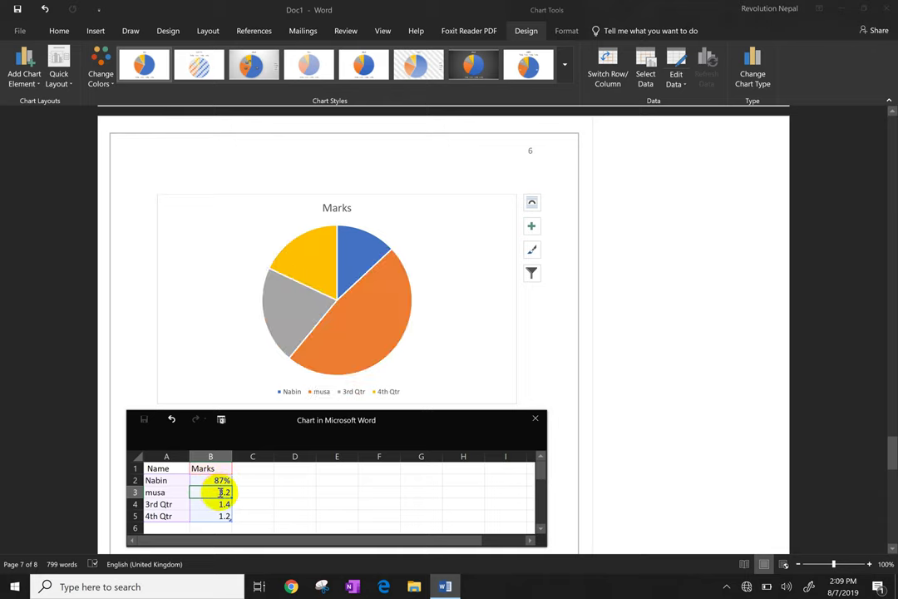
pyautogui.doubleClick(223, 492)
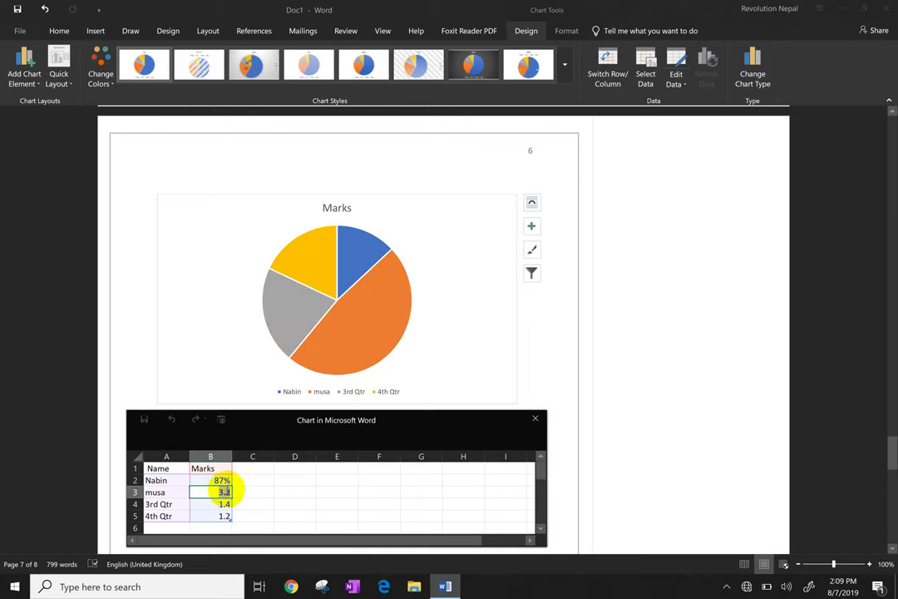
pyautogui.write('85')
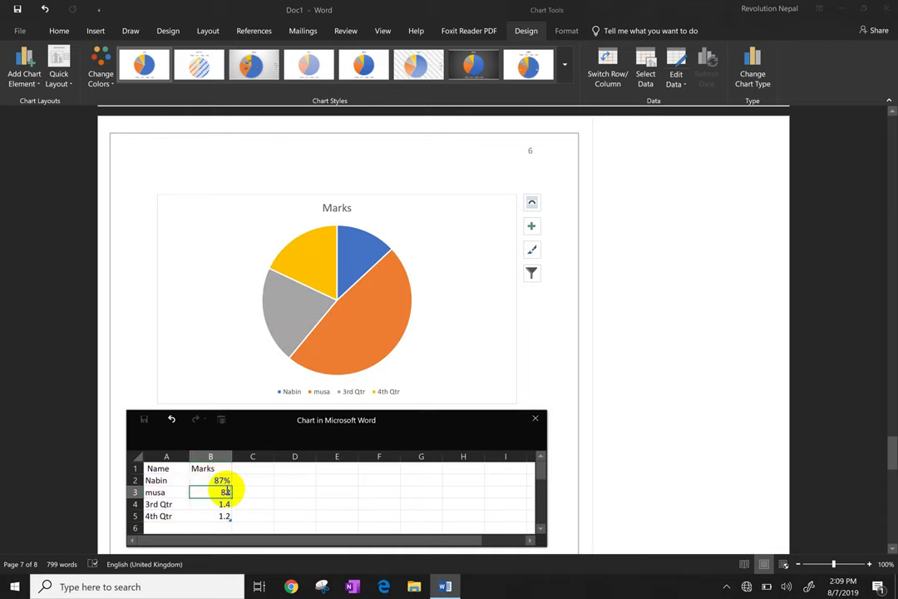
pyautogui.click(171, 504)
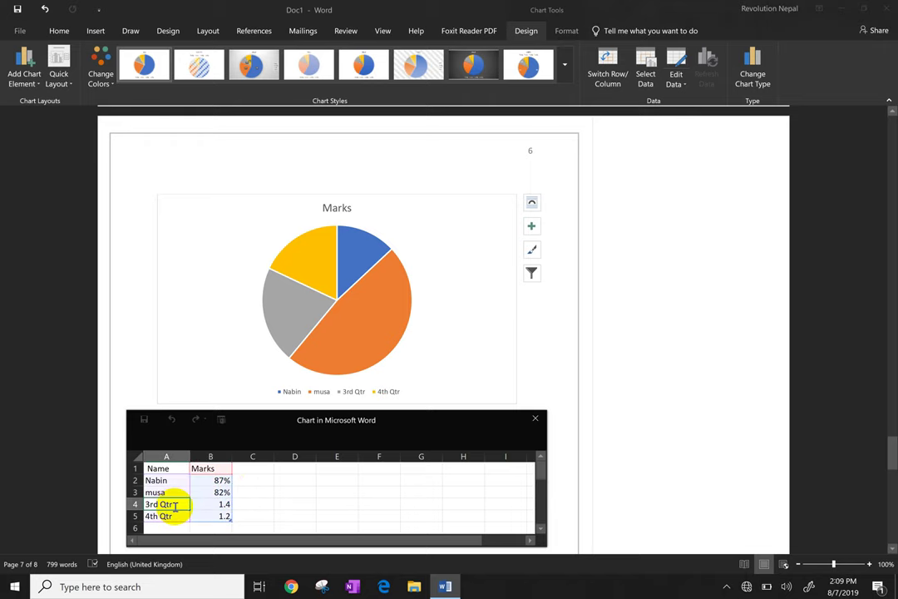
# Enter the third person's name with 95% and clear the leftover 4th Qtr row
pyautogui.moveTo(174, 505); pyautogui.dragTo(147, 504)
pyautogui.press('BackSpace')
pyautogui.write('jiwan')
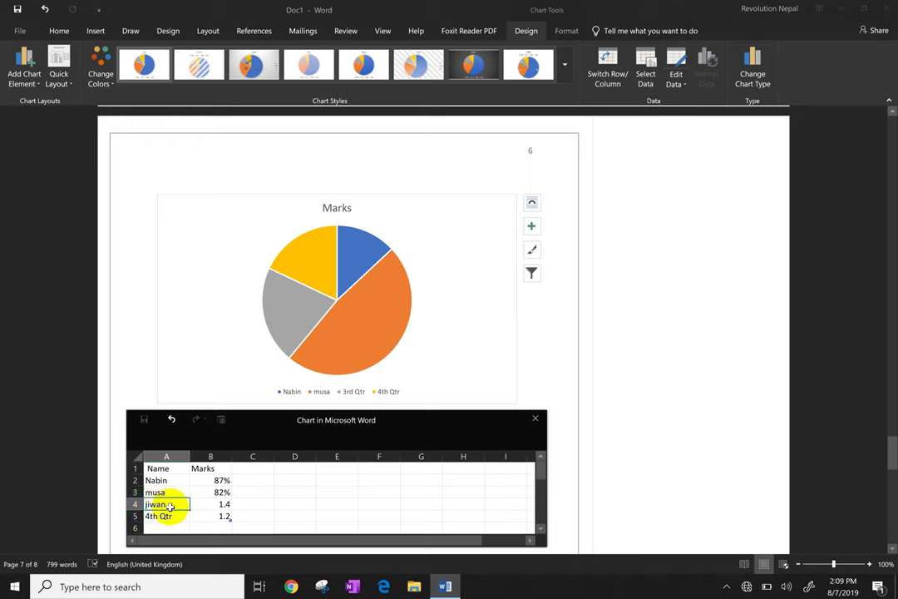
pyautogui.click(224, 504)
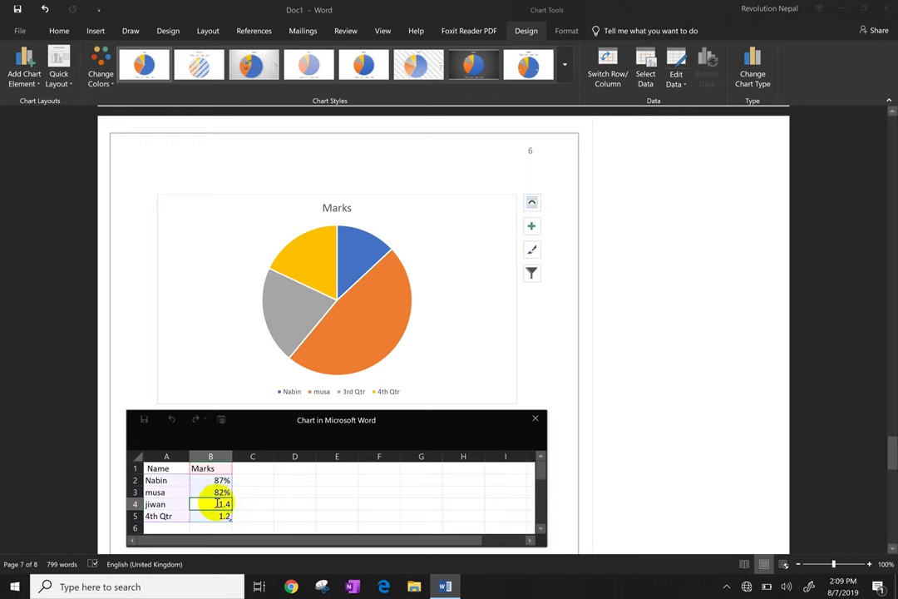
pyautogui.moveTo(220, 504); pyautogui.dragTo(236, 505)
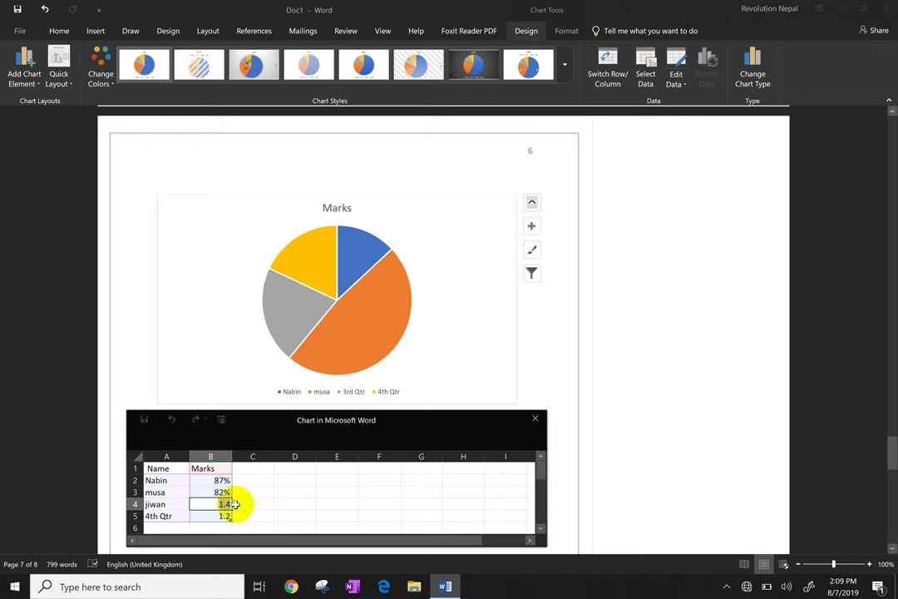
pyautogui.write('95')
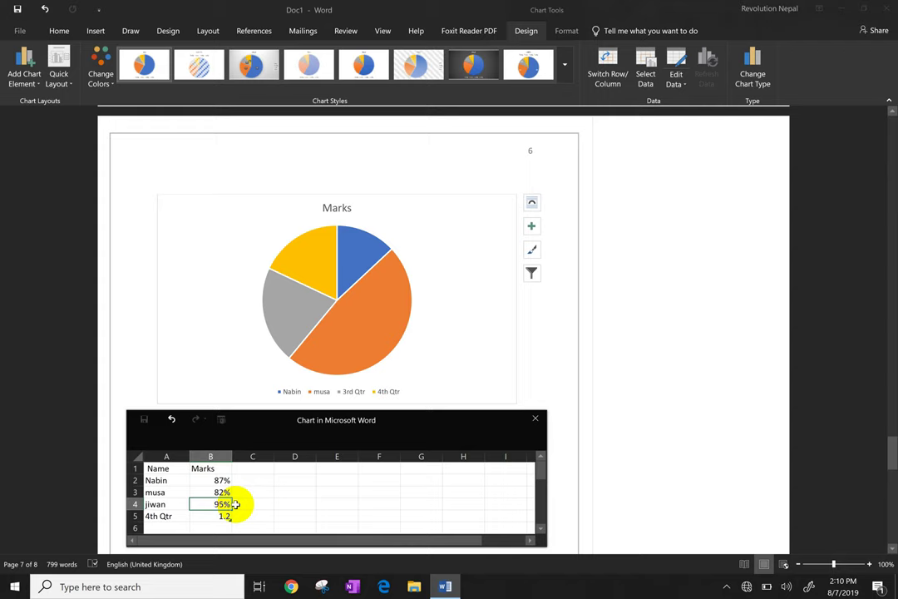
pyautogui.click(163, 517)
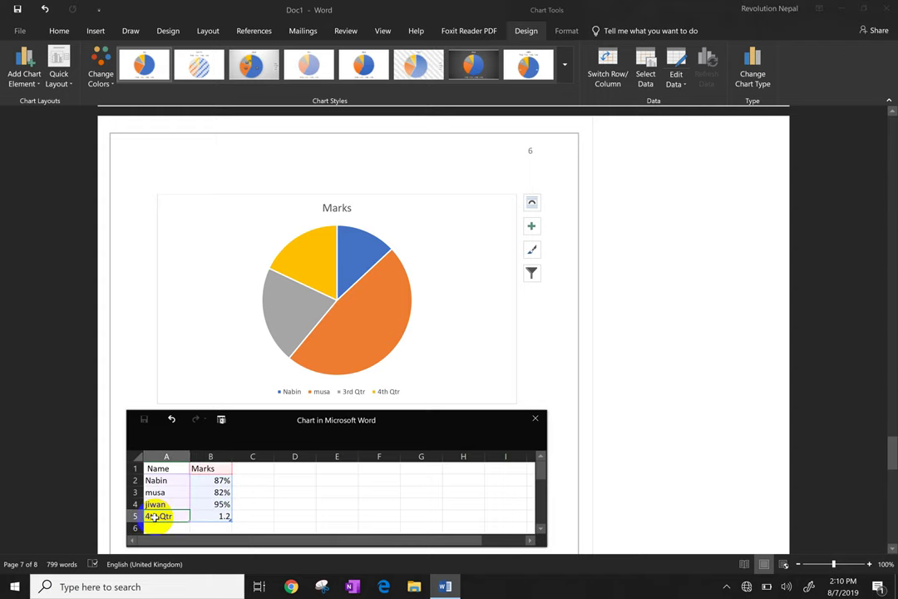
pyautogui.click(202, 517)
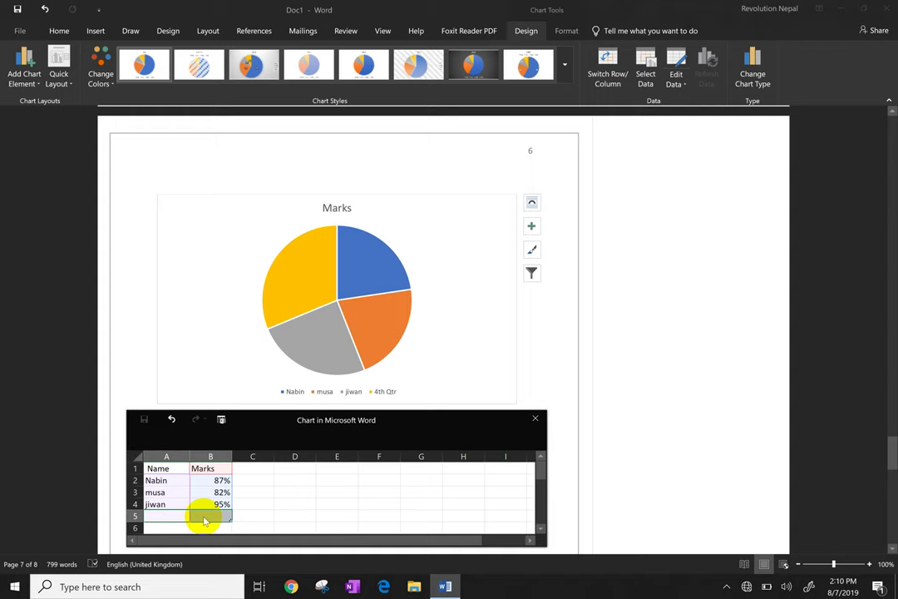
pyautogui.press('Delete')
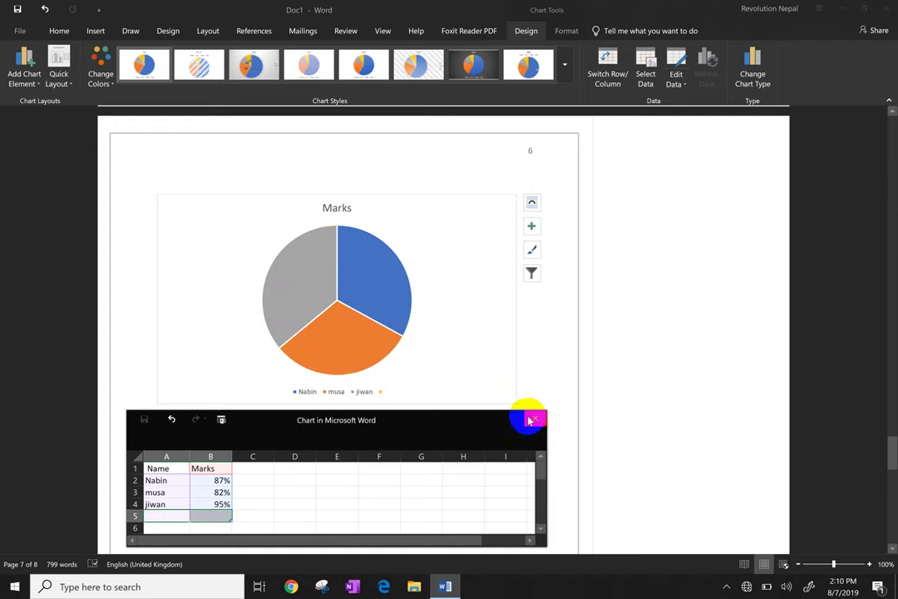
# Close the chart data sheet and apply the third chart style with percentage labels
pyautogui.click(530, 420)
pyautogui.click(368, 282)
pyautogui.click(370, 283)
pyautogui.click(382, 295)
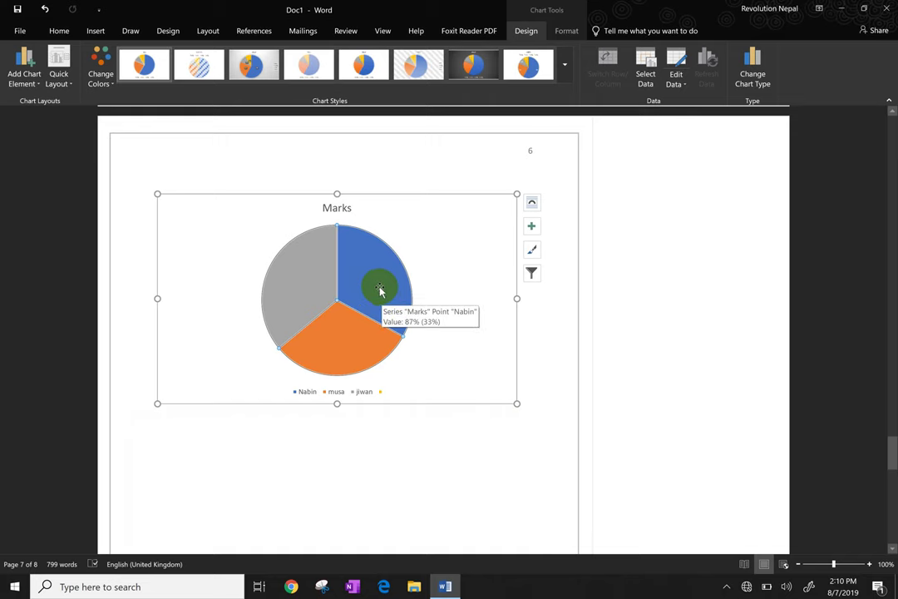
pyautogui.click(264, 74)
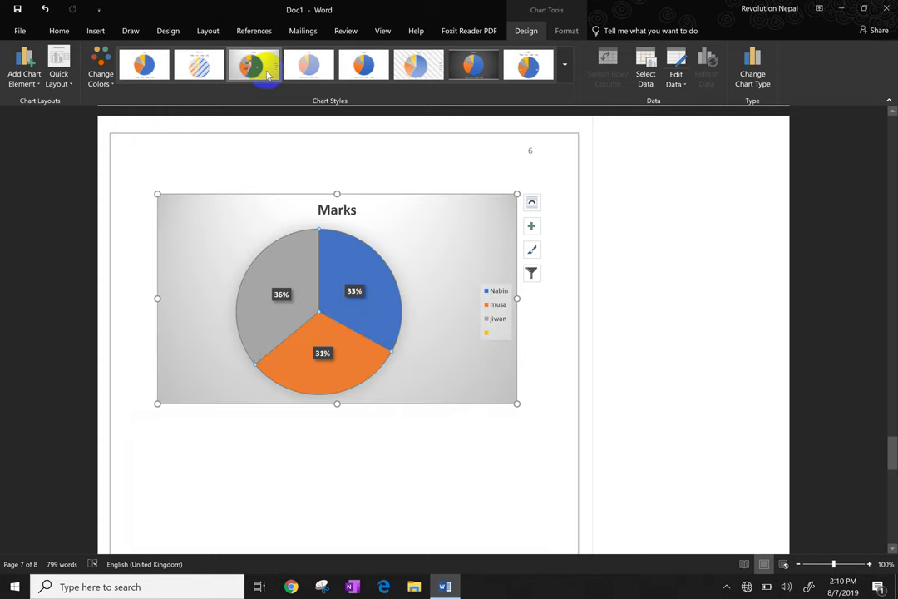
# Delete the empty fourth entry from the pie chart's legend
pyautogui.click(488, 332)
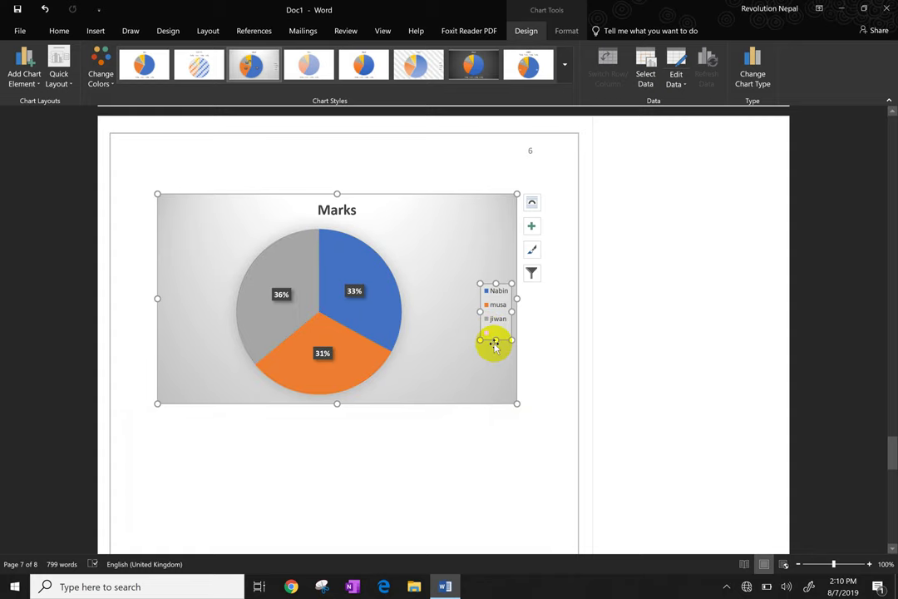
pyautogui.click(488, 333)
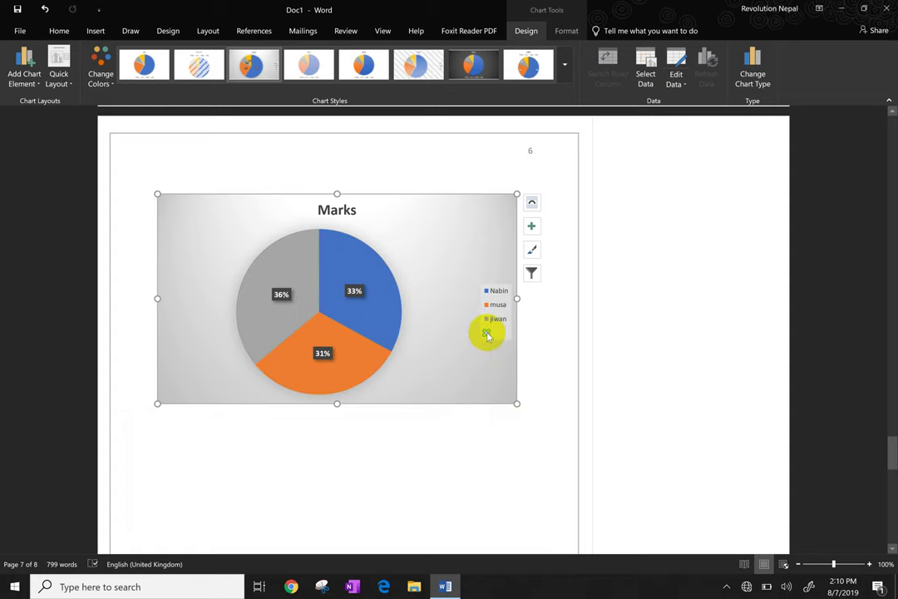
pyautogui.doubleClick(488, 334)
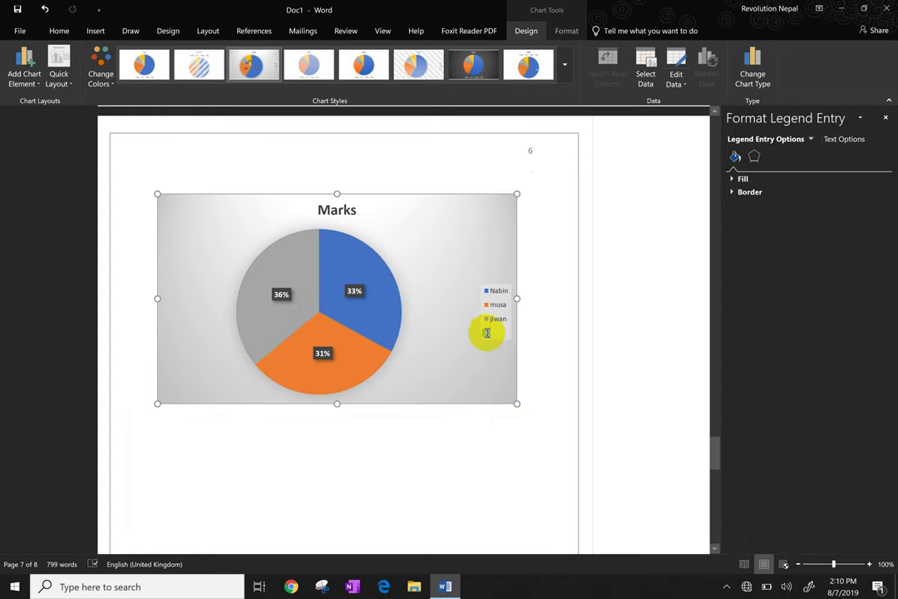
pyautogui.press('Delete')
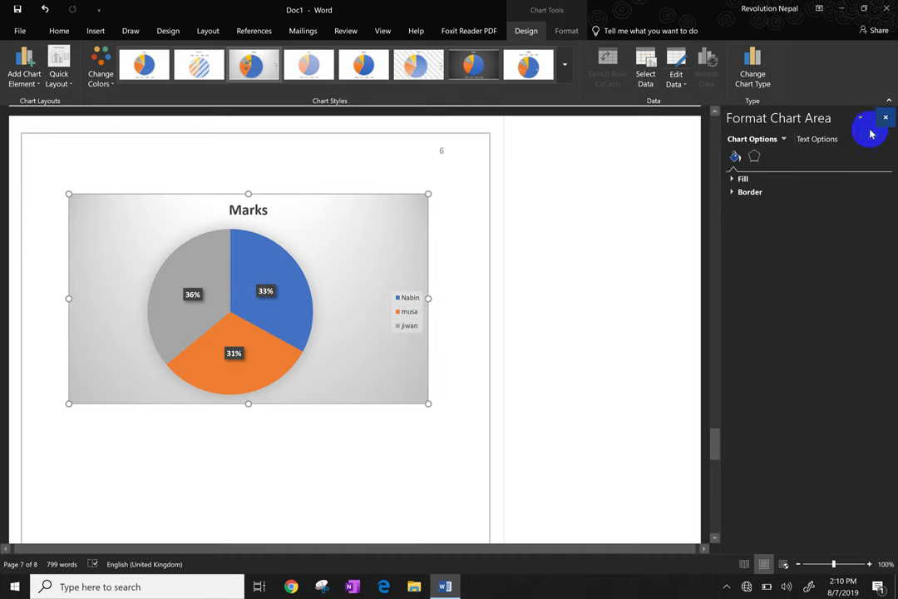
pyautogui.press('Escape')
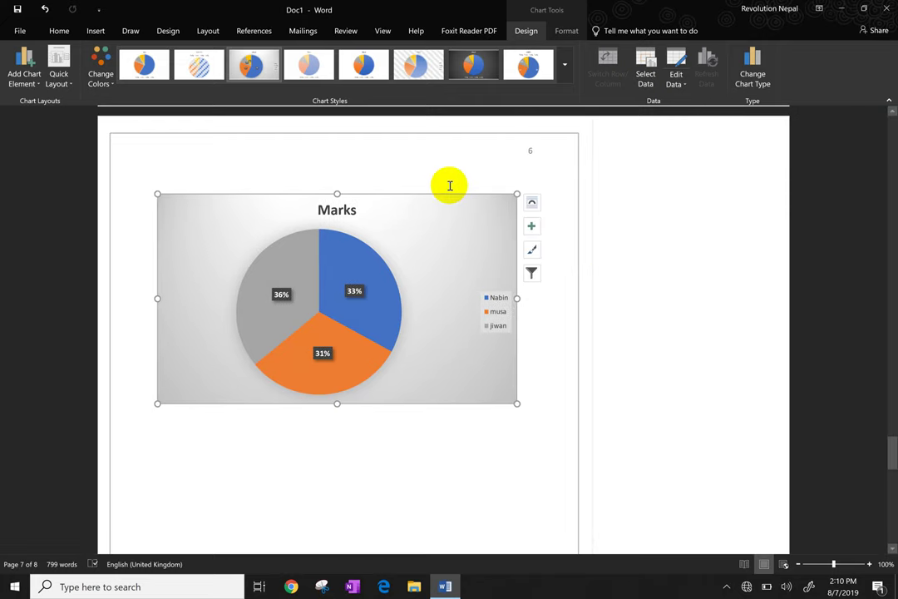
# Apply a colourful colour set and a title-free Quick Layout, then reapply the third chart style
pyautogui.click(100, 79)
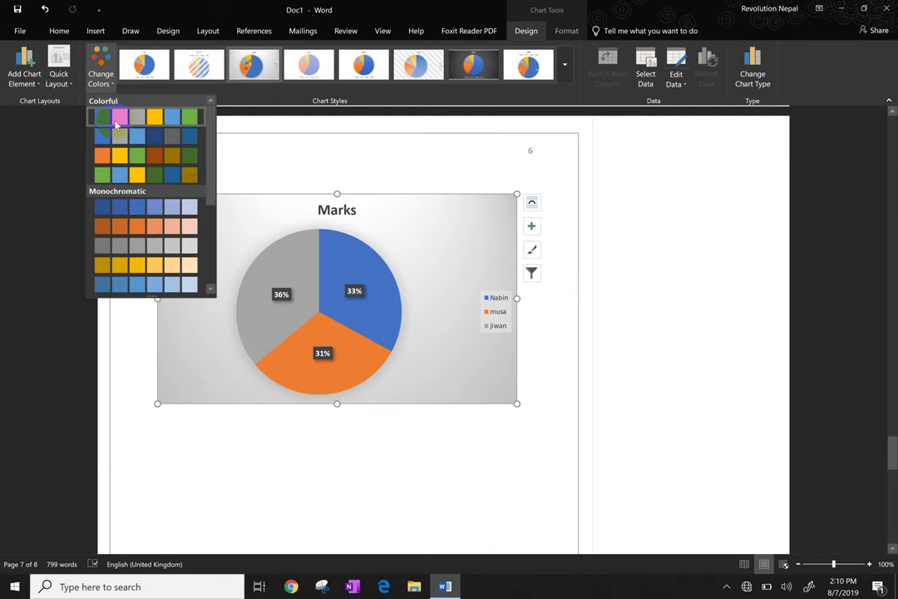
pyautogui.click(116, 117)
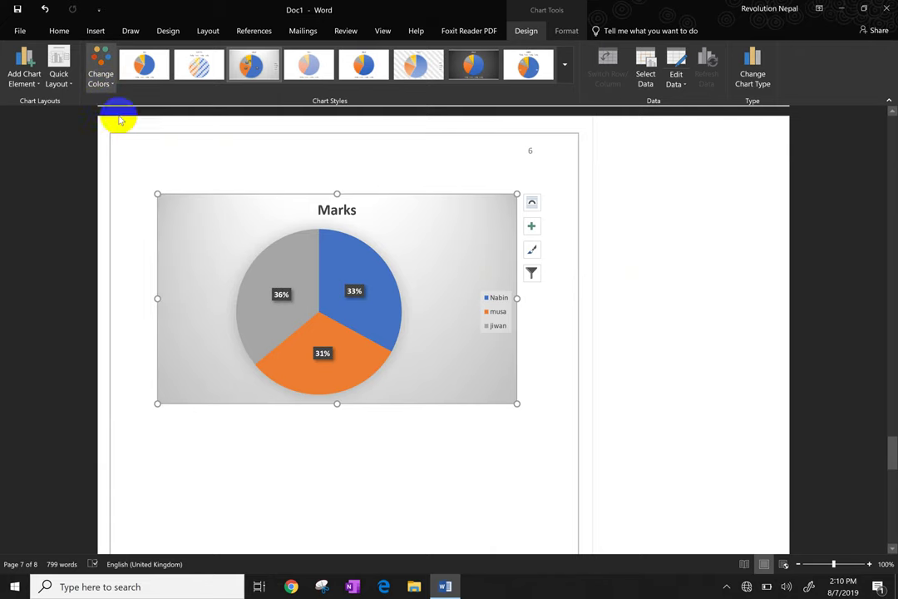
pyautogui.click(566, 75)
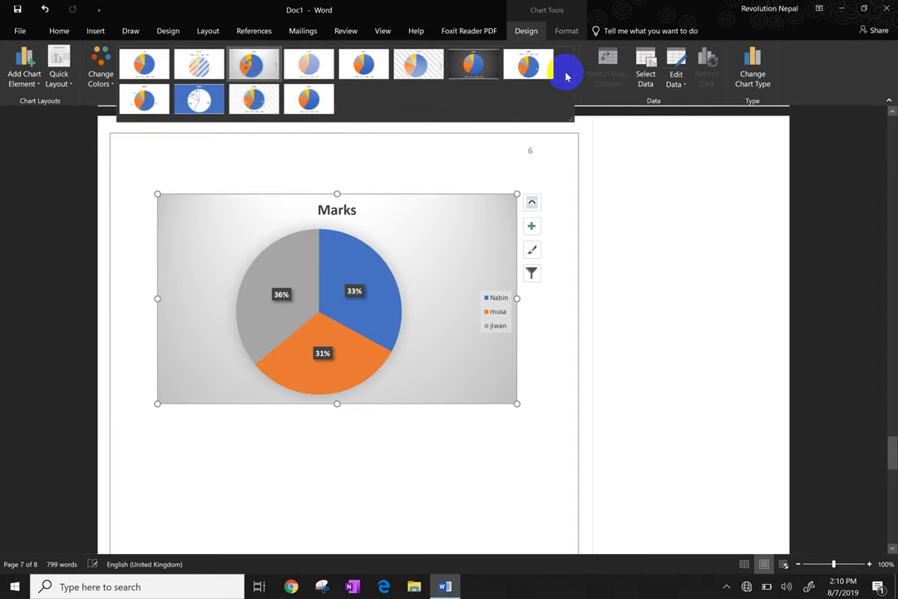
pyautogui.click(60, 79)
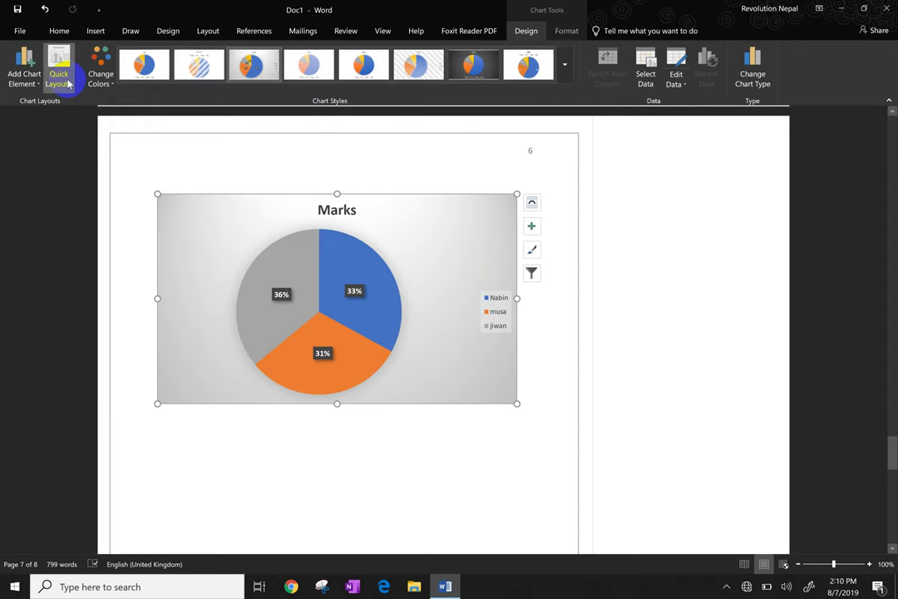
pyautogui.click(62, 79)
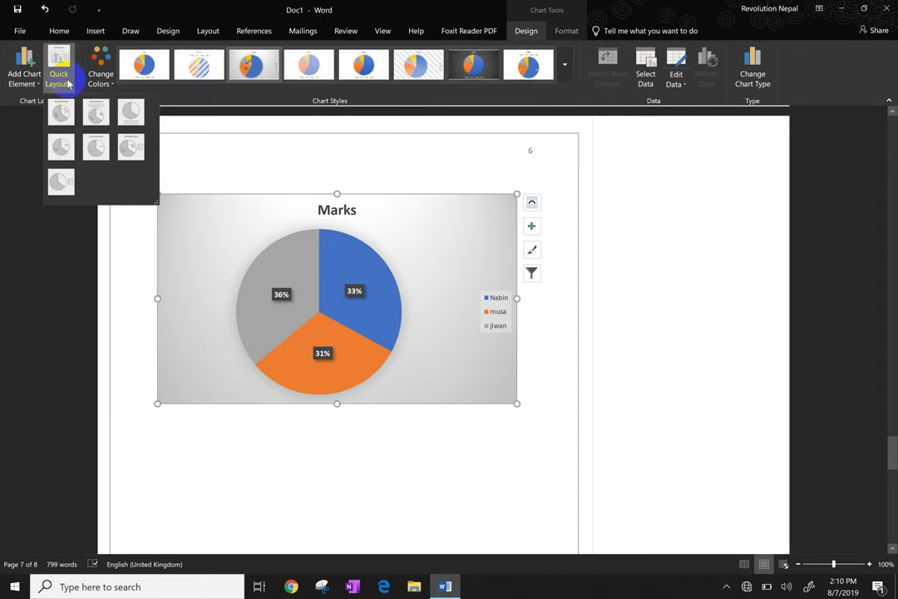
pyautogui.click(126, 116)
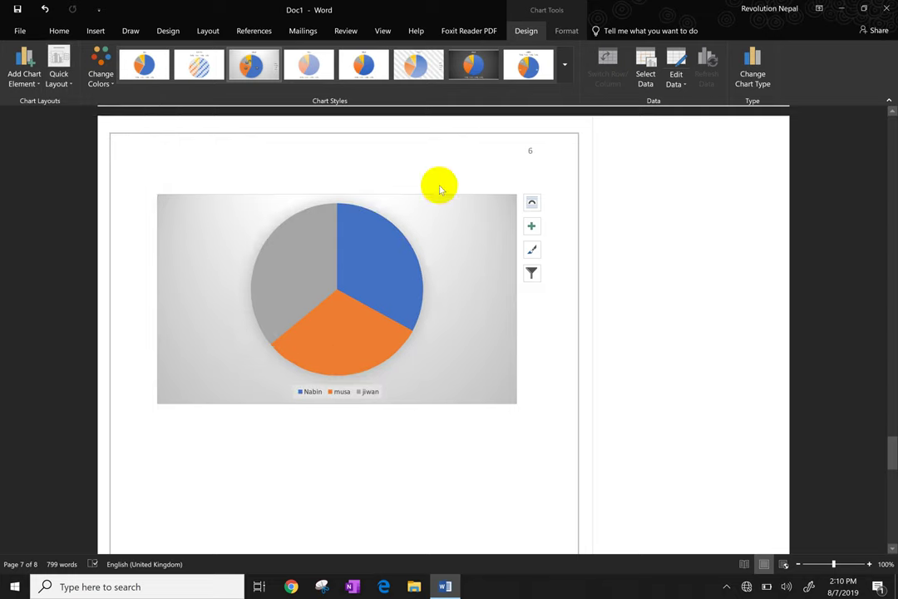
pyautogui.click(242, 65)
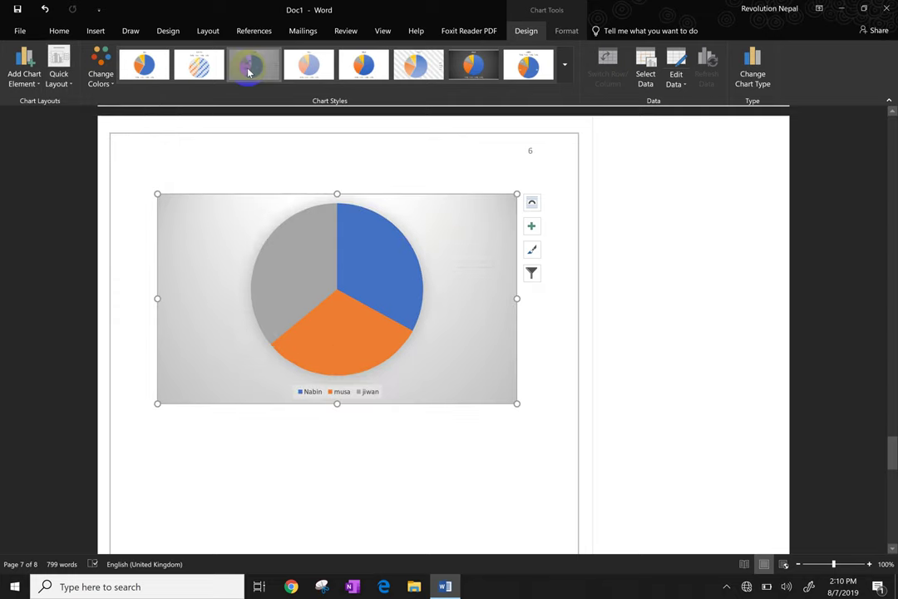
# Try solid and gradient fills on the chart area, then leave it with no fill
pyautogui.doubleClick(424, 255)
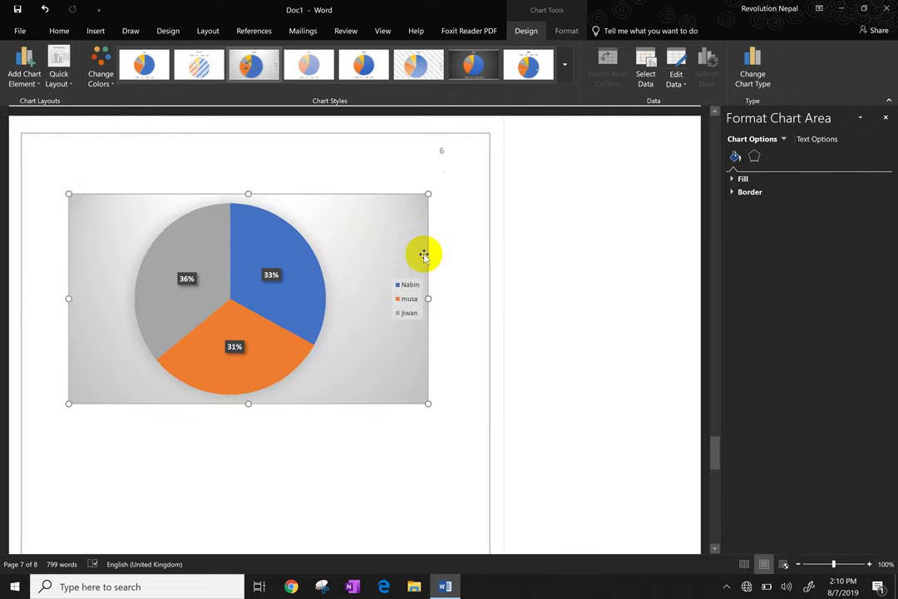
pyautogui.click(735, 179)
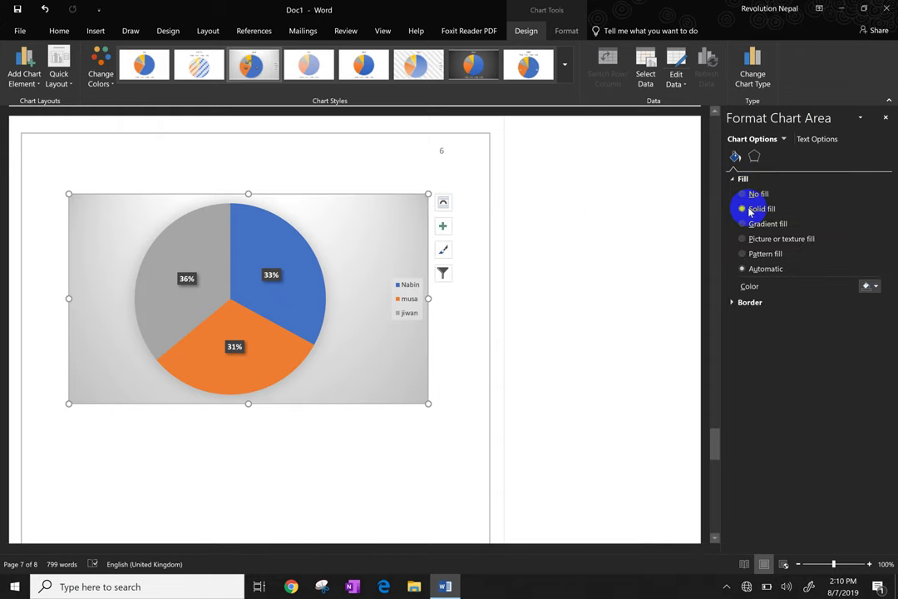
pyautogui.click(743, 209)
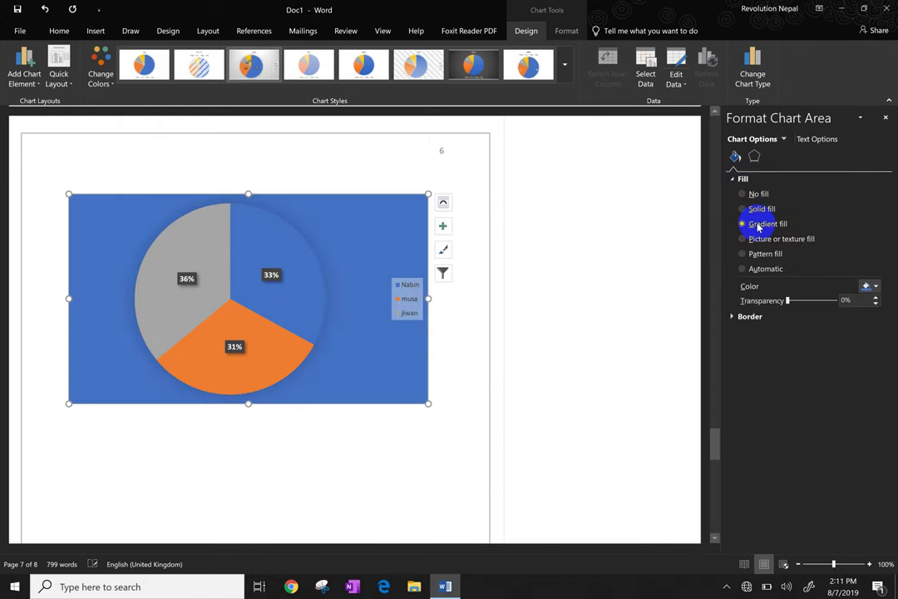
pyautogui.click(759, 224)
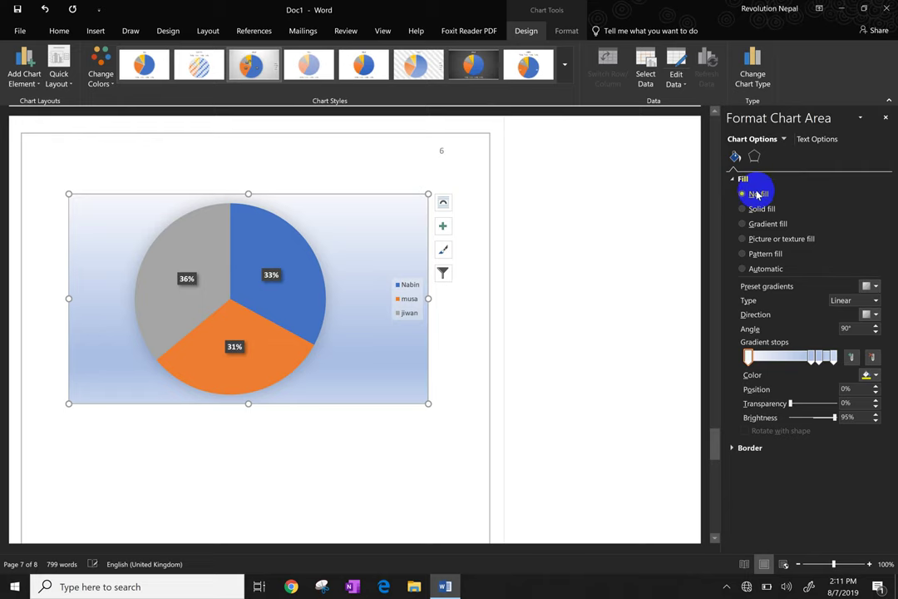
pyautogui.click(757, 194)
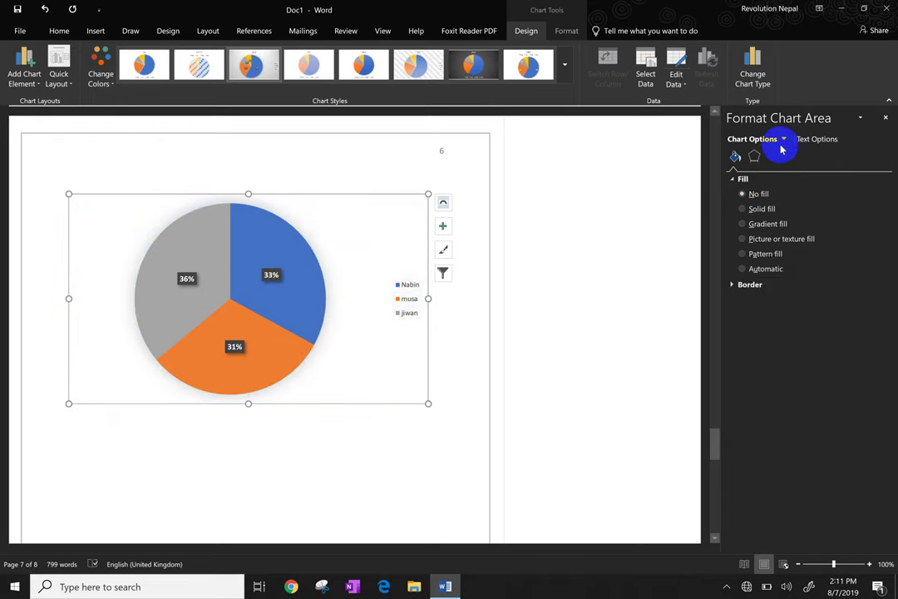
pyautogui.click(754, 155)
# Give the pie series a diagonal-stripe pattern fill
pyautogui.click(277, 257)
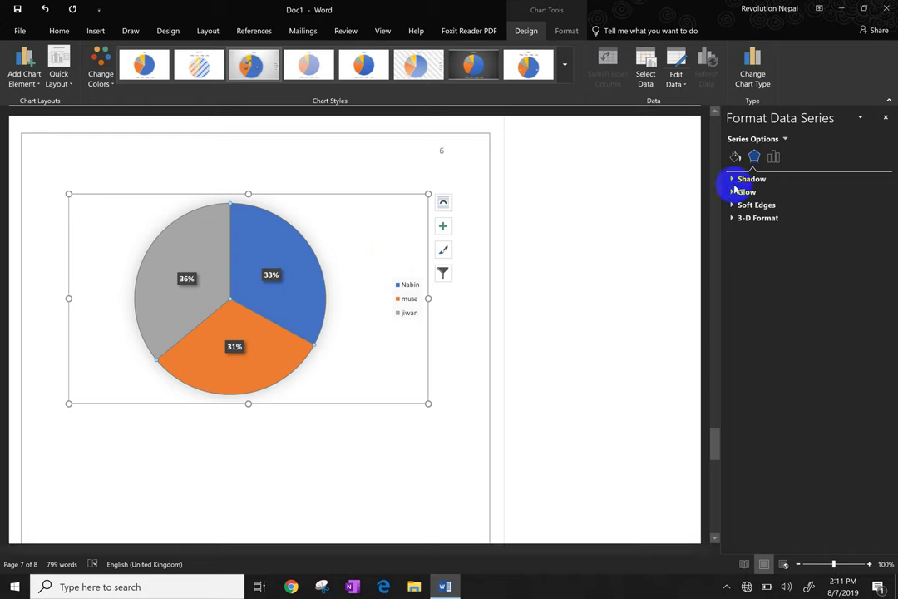
pyautogui.click(737, 157)
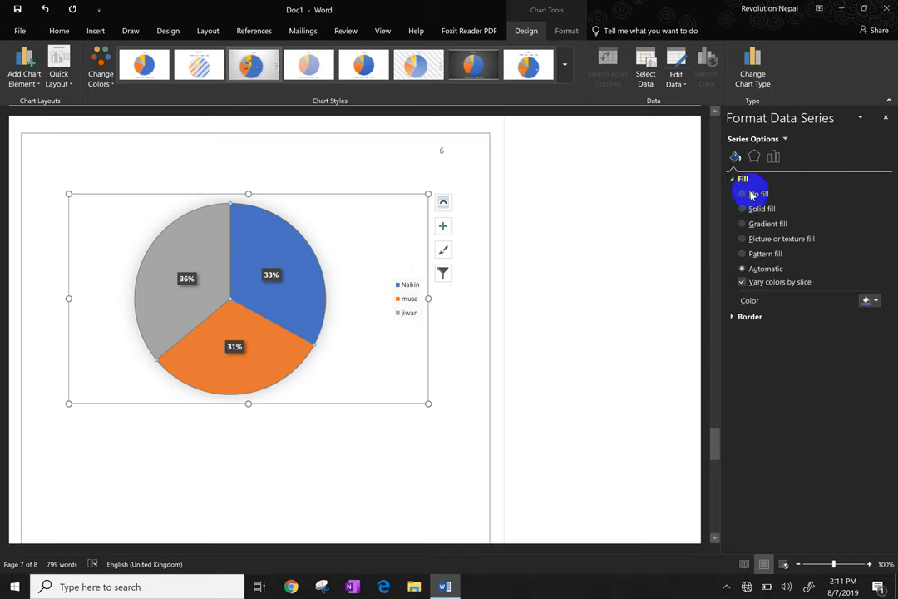
pyautogui.click(755, 258)
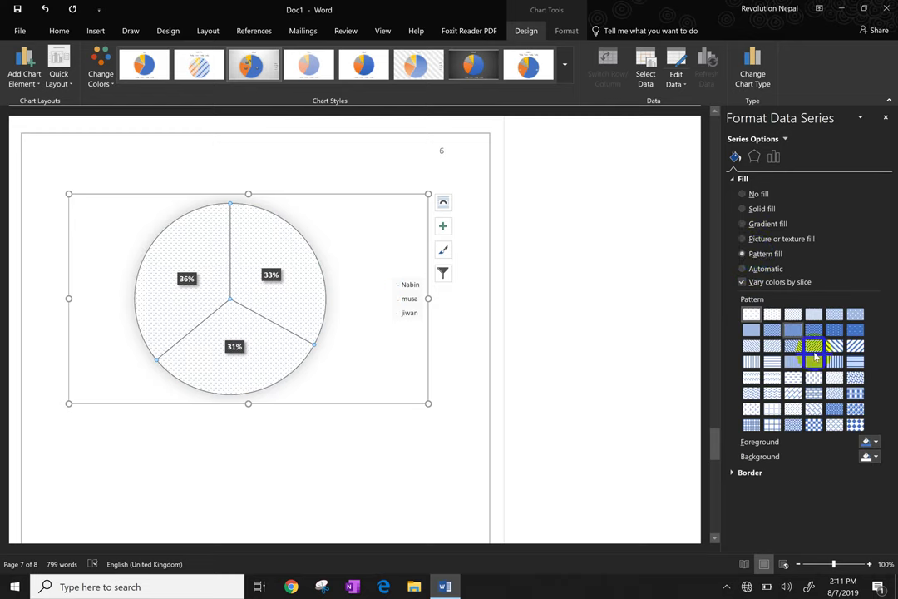
pyautogui.click(815, 345)
# Give the 31% slice a dotted pattern and the 36% slice another pattern
pyautogui.click(264, 250)
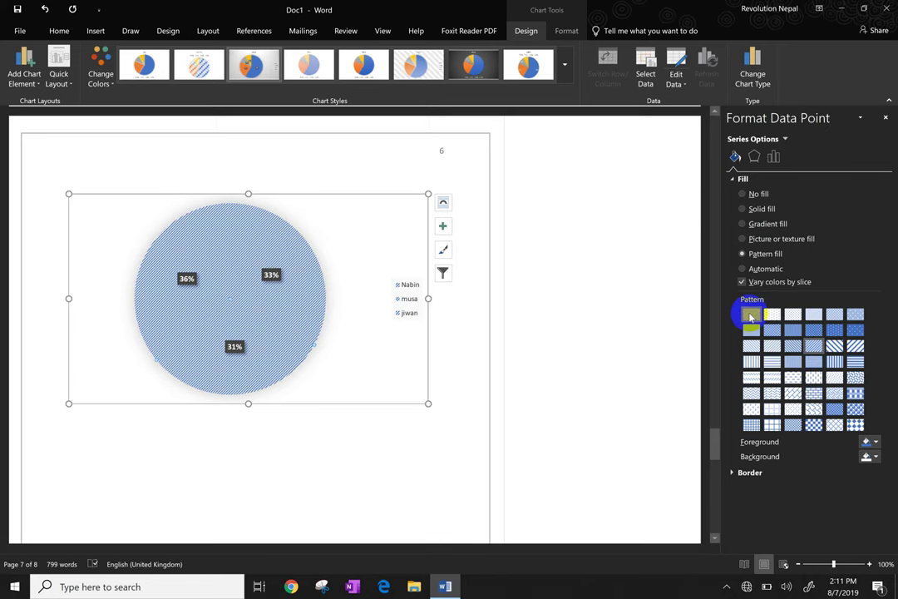
pyautogui.click(751, 314)
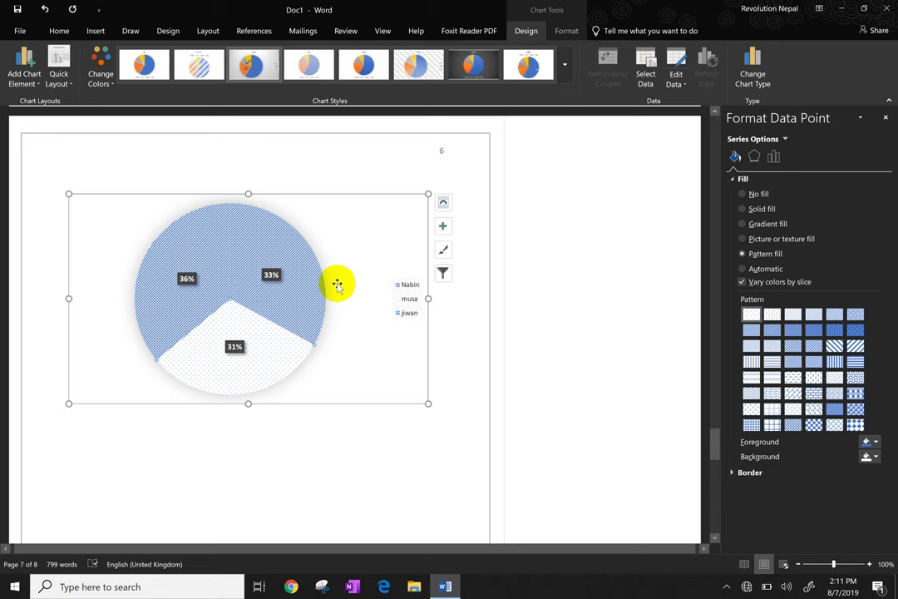
pyautogui.click(218, 263)
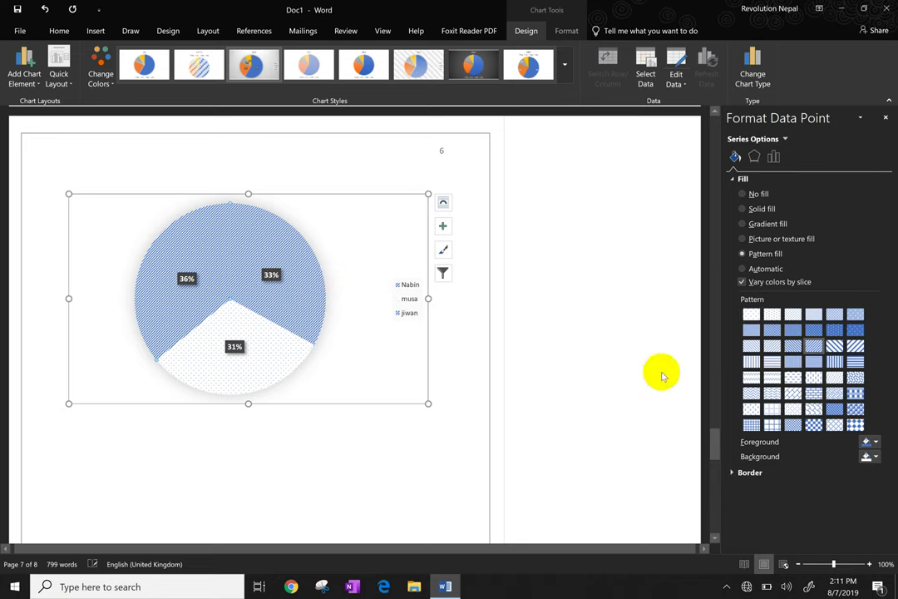
pyautogui.click(814, 410)
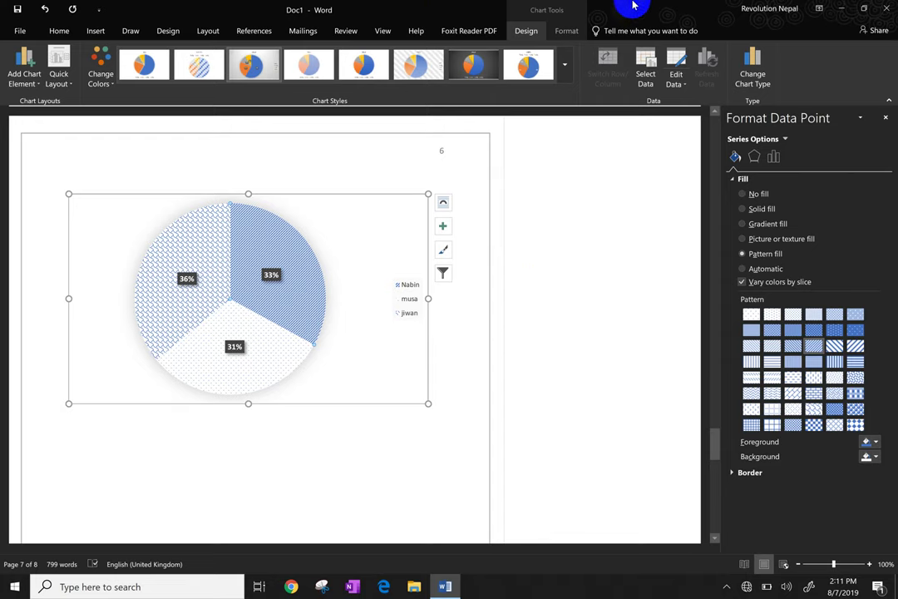
# Close the Format Data Point pane and return to the Insert tab
pyautogui.click(94, 31)
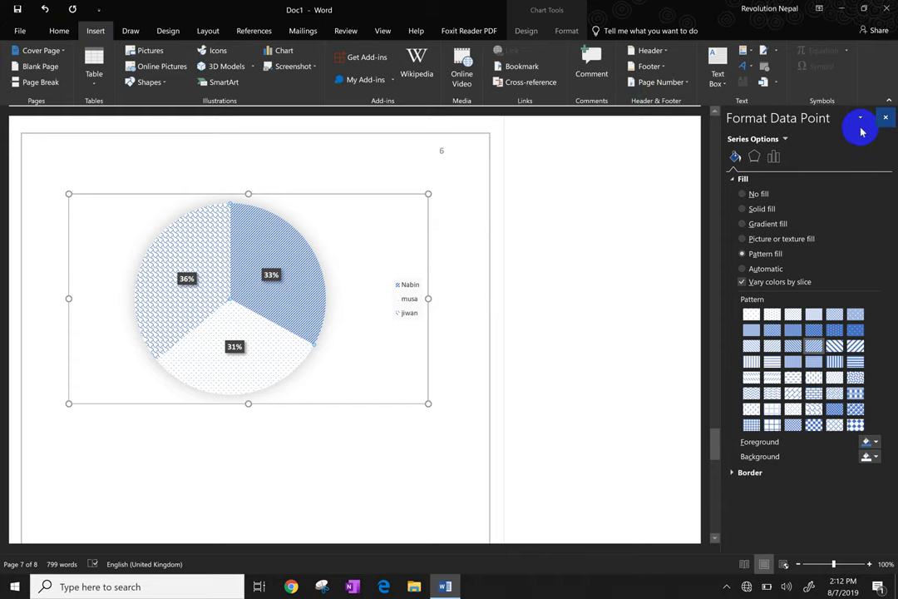
pyautogui.click(886, 117)
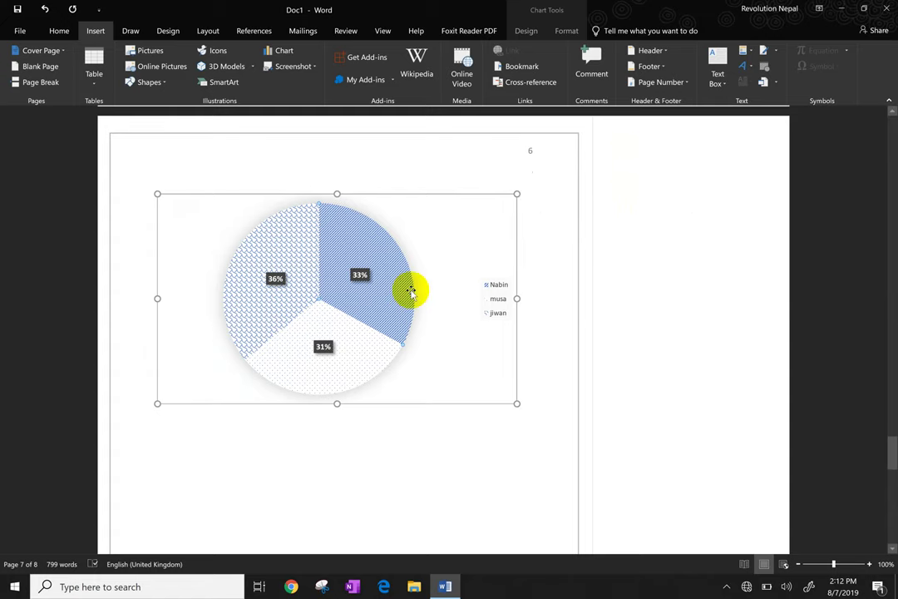
pyautogui.scroll(-2, 399, 300)
pyautogui.hotkey('ctrl', 'a')
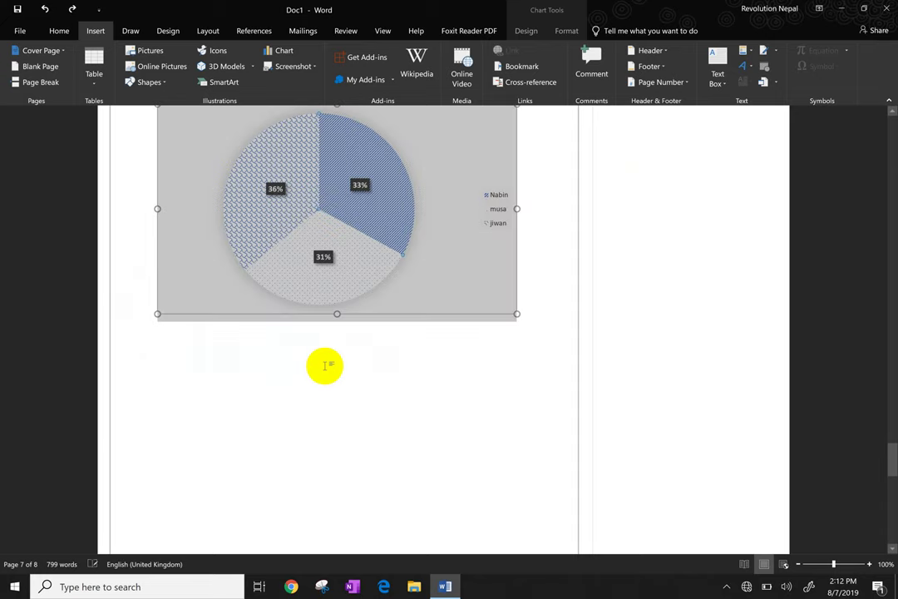
# Scroll back to page 5 with the 'You can collapse parts' heading
pyautogui.scroll(-5, 325, 366)
pyautogui.scroll(-4, 319, 361)
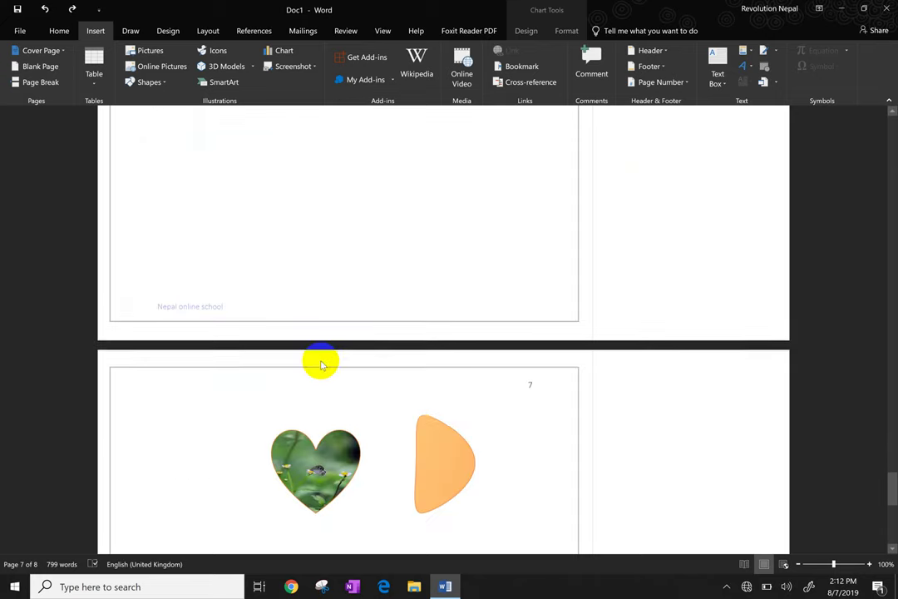
pyautogui.scroll(-5, 316, 358)
pyautogui.scroll(2, 315, 284)
pyautogui.scroll(4, 321, 260)
pyautogui.scroll(4, 327, 238)
pyautogui.scroll(5, 324, 236)
pyautogui.scroll(5, 324, 236)
pyautogui.scroll(5, 324, 236)
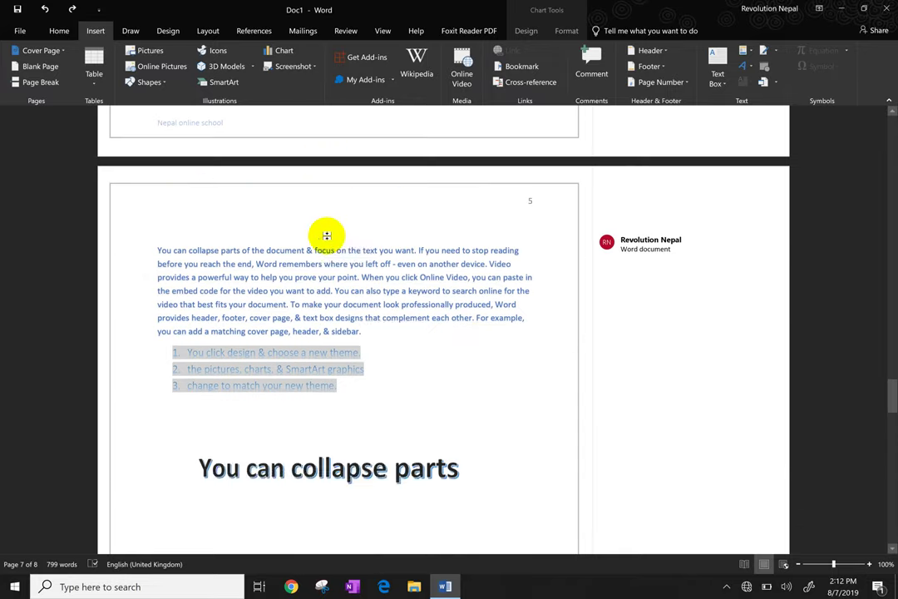
pyautogui.scroll(2, 364, 371)
pyautogui.scroll(-1, 370, 470)
pyautogui.scroll(-2, 431, 457)
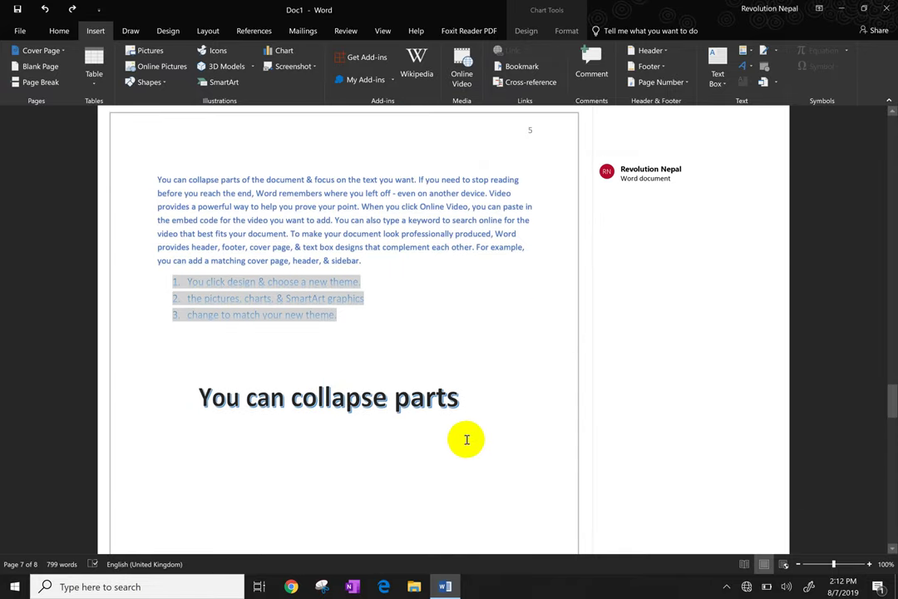
# On a new page above the chart, type the person's name and phone number in bold
pyautogui.click(480, 405)
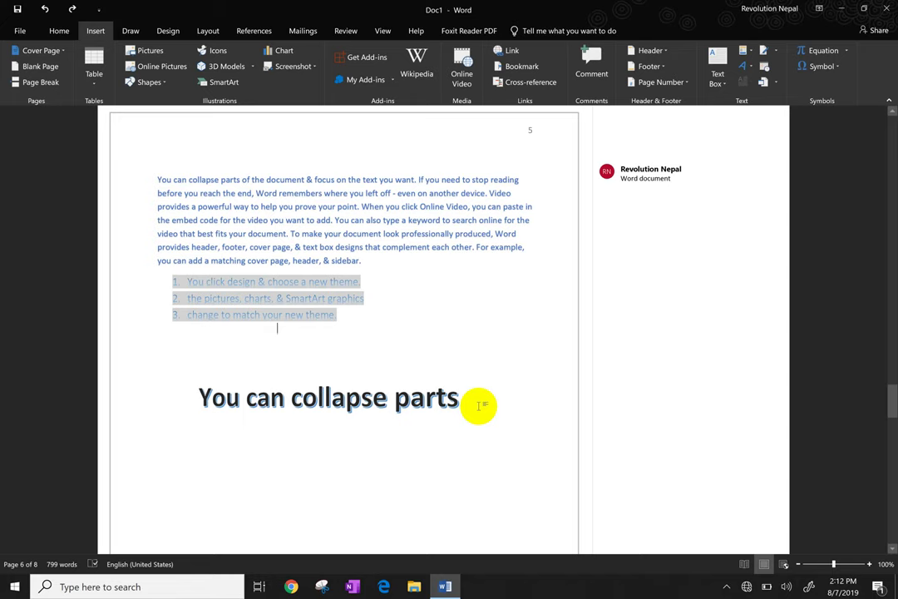
pyautogui.hotkey('ctrl', 'Return')
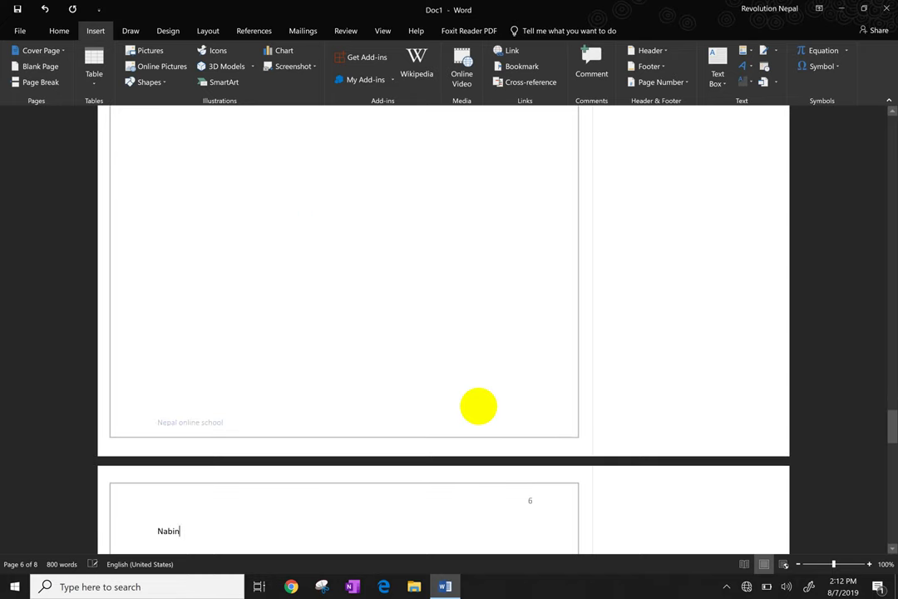
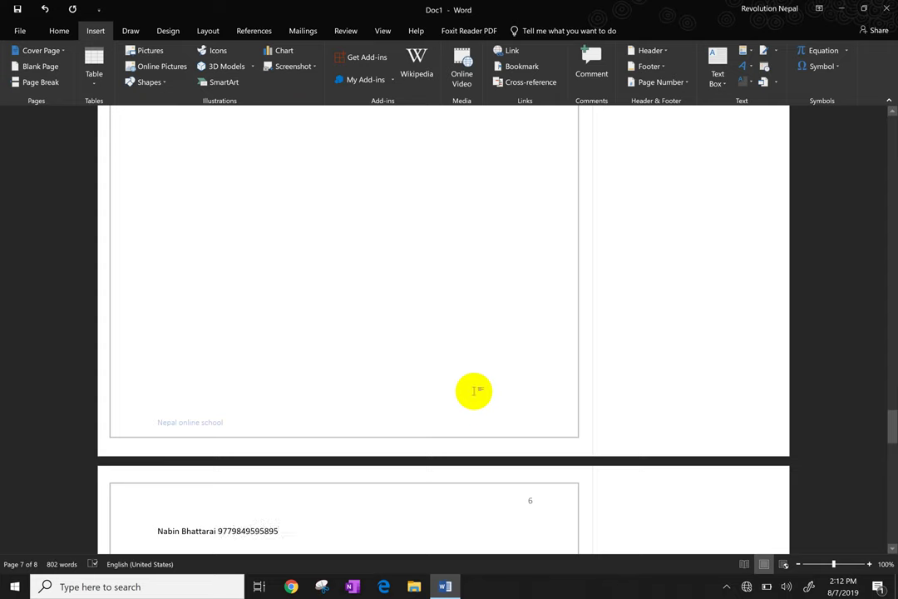
pyautogui.moveTo(283, 531); pyautogui.dragTo(158, 530)
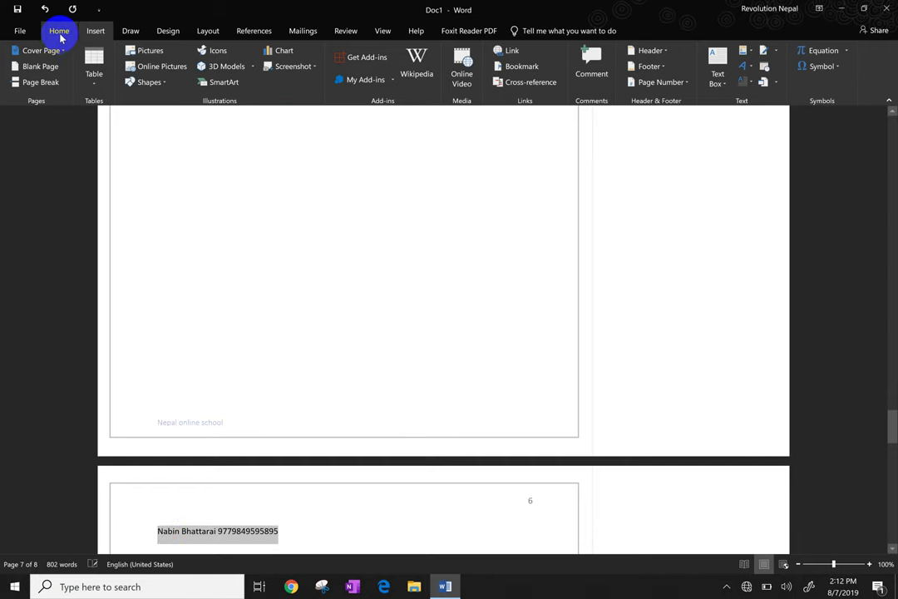
pyautogui.click(60, 33)
pyautogui.click(128, 79)
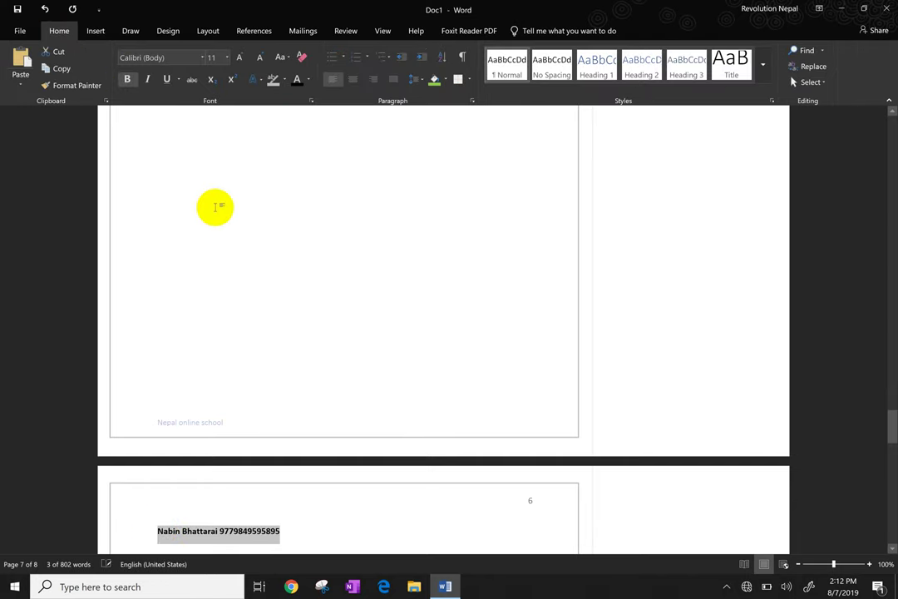
# Add a dash between surname and number, then make the whole line bold at 18 pt
pyautogui.scroll(-2, 216, 207)
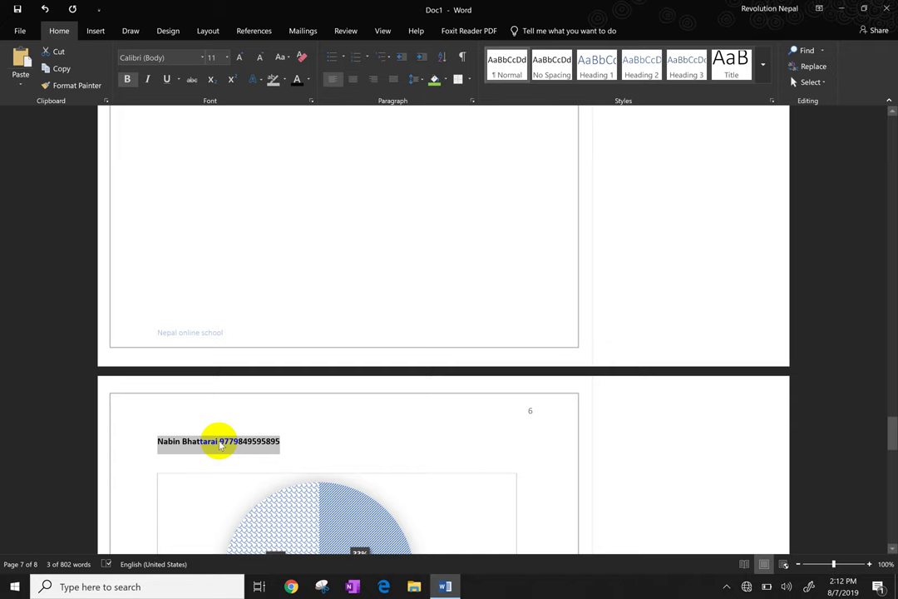
pyautogui.click(218, 445)
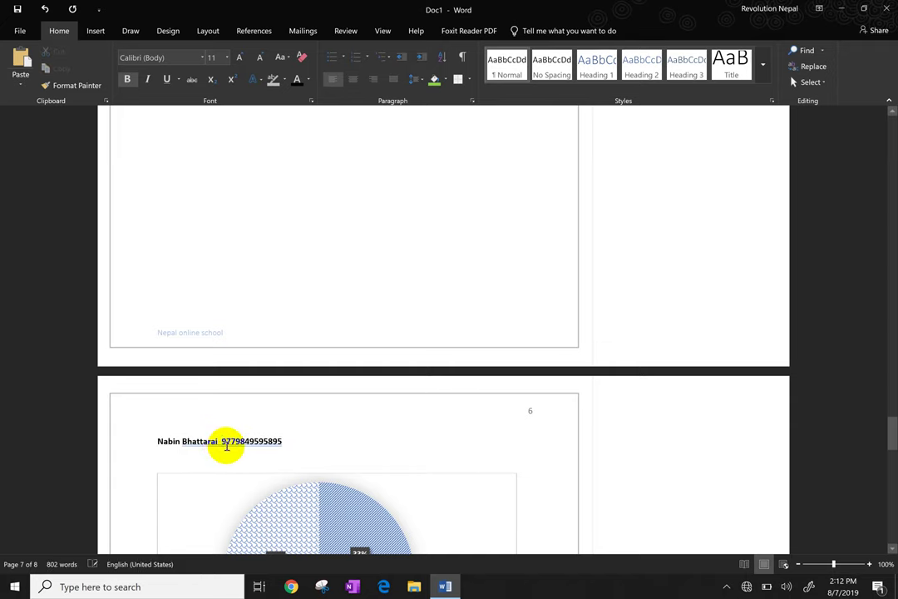
pyautogui.write('-')
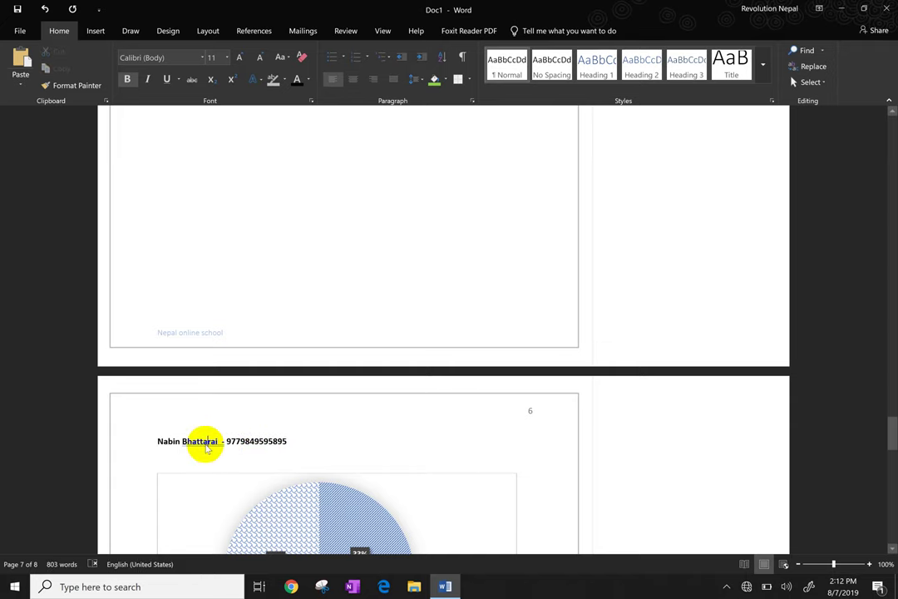
pyautogui.rightClick(204, 442)
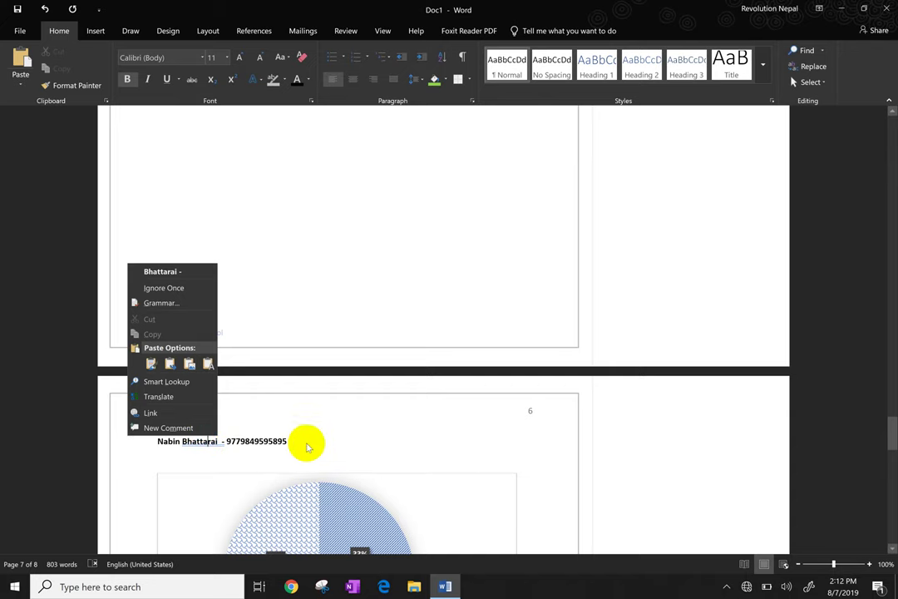
pyautogui.press('Escape')
pyautogui.moveTo(306, 443); pyautogui.dragTo(157, 440)
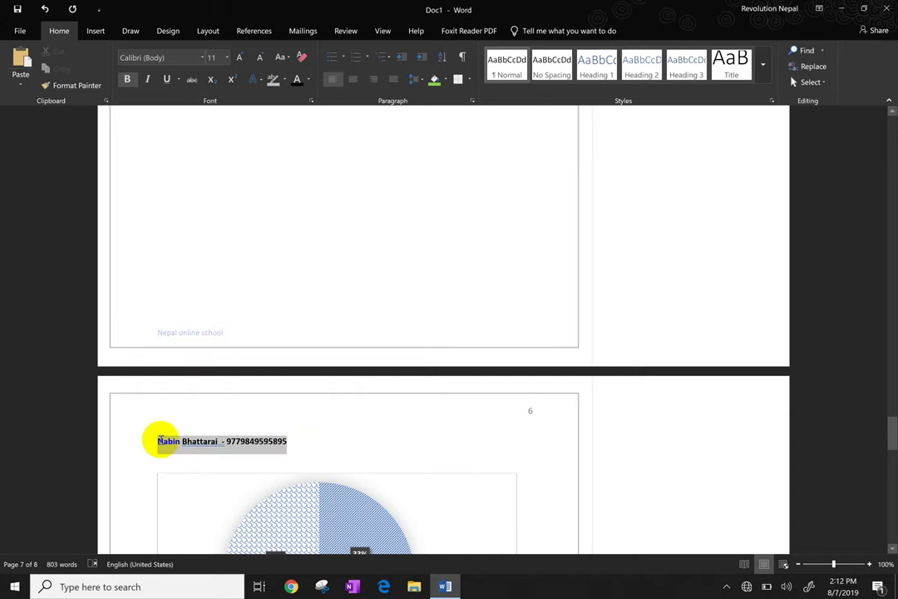
pyautogui.click(129, 79)
pyautogui.click(129, 79)
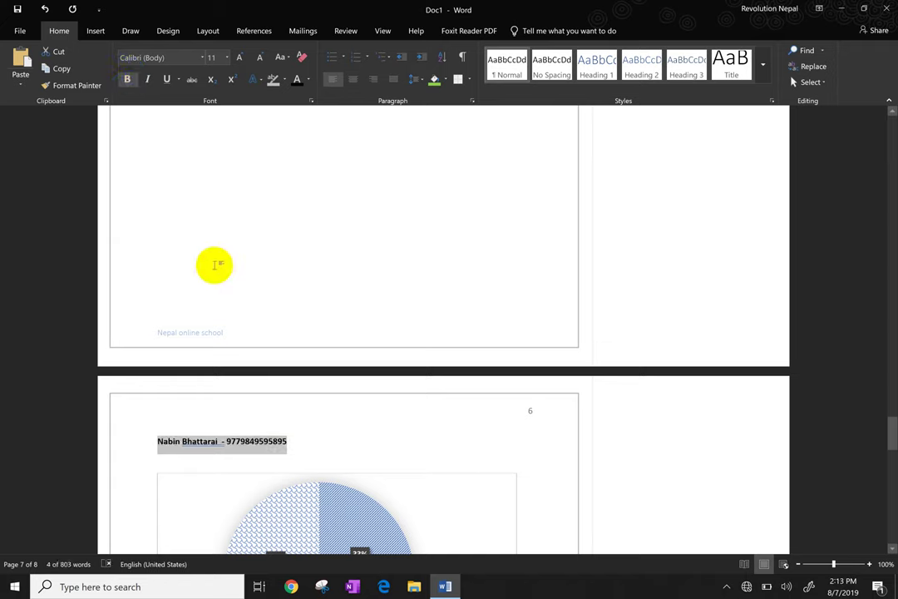
pyautogui.hotkey('ctrl', 'shift', '.')
pyautogui.hotkey('ctrl', 'shift', '.')
pyautogui.hotkey('ctrl', 'shift', '.')
pyautogui.hotkey('ctrl', 'shift', '.')
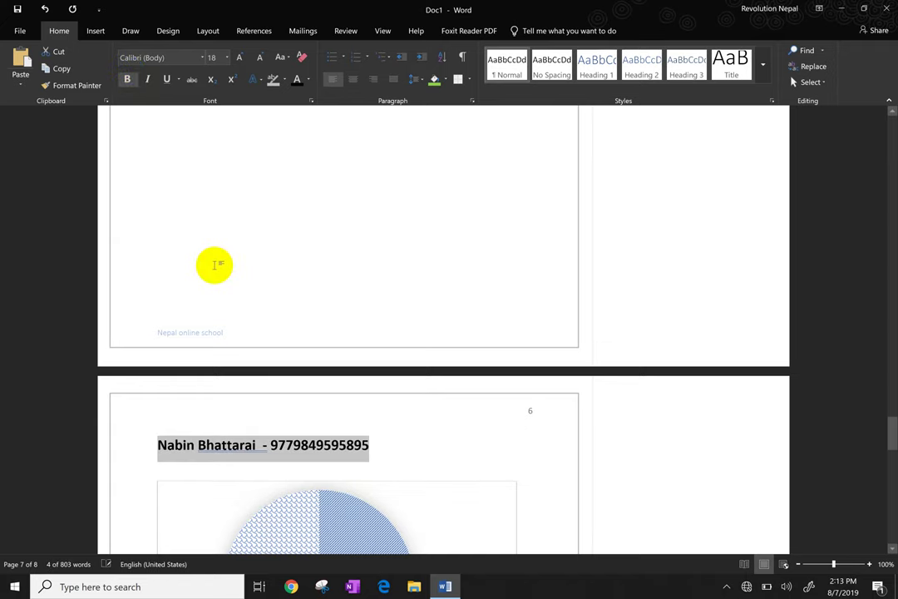
# Deselect the name line and show the taskbar's hidden icons
pyautogui.click(395, 453)
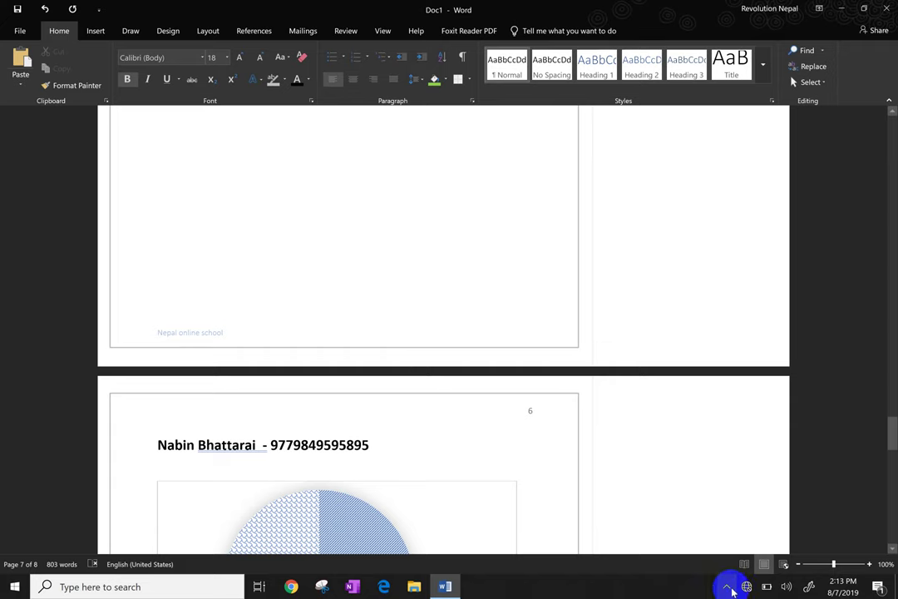
pyautogui.click(728, 587)
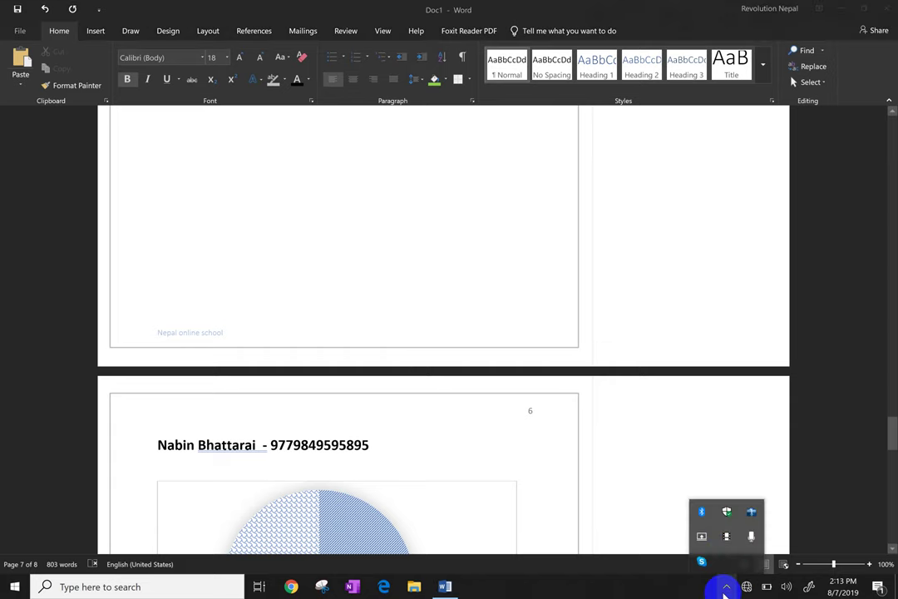